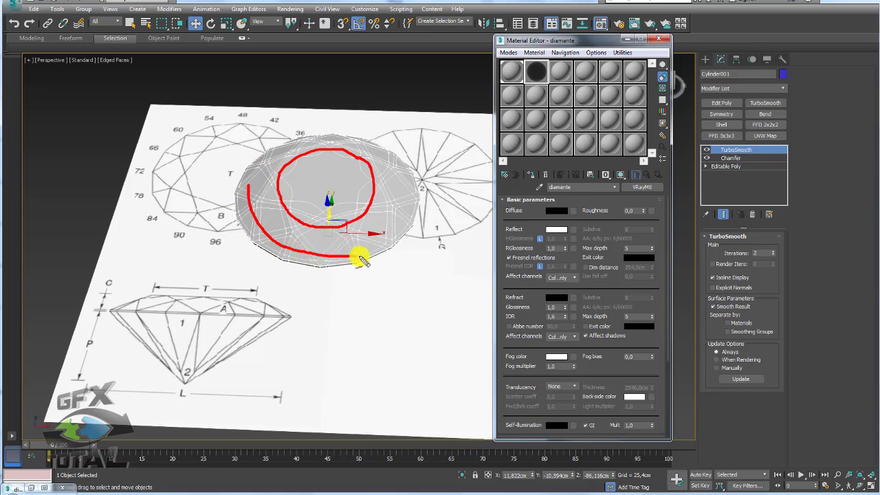
Step: Enlarge the preview of an unused default material in the second row and assign a Falloff map to its diffuse color
key(Escape)
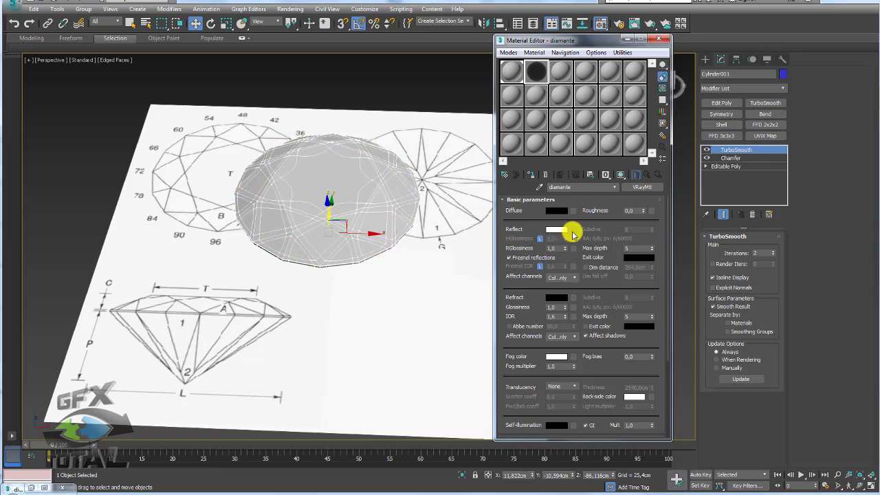
click(536, 93)
double_click(535, 91)
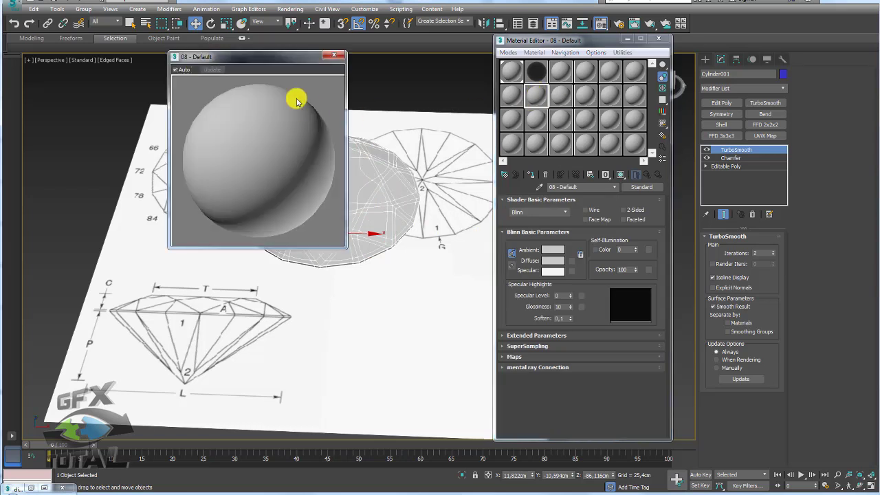
drag(281, 59, 207, 57)
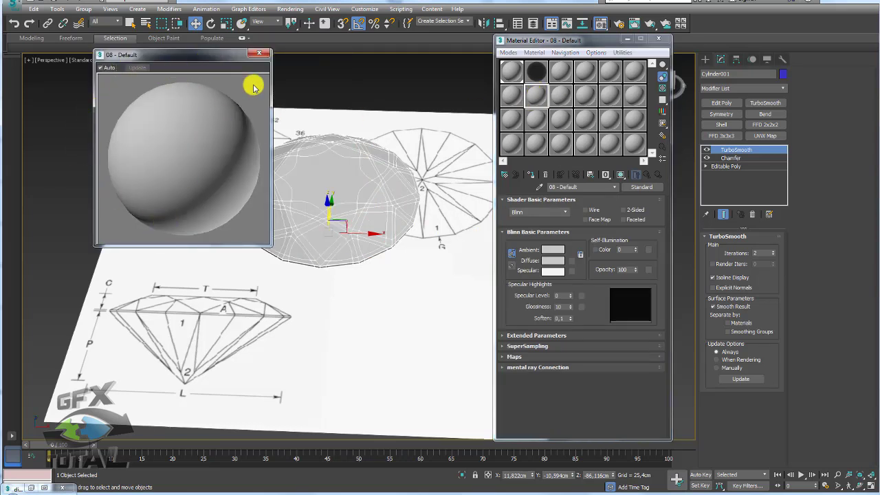
click(578, 260)
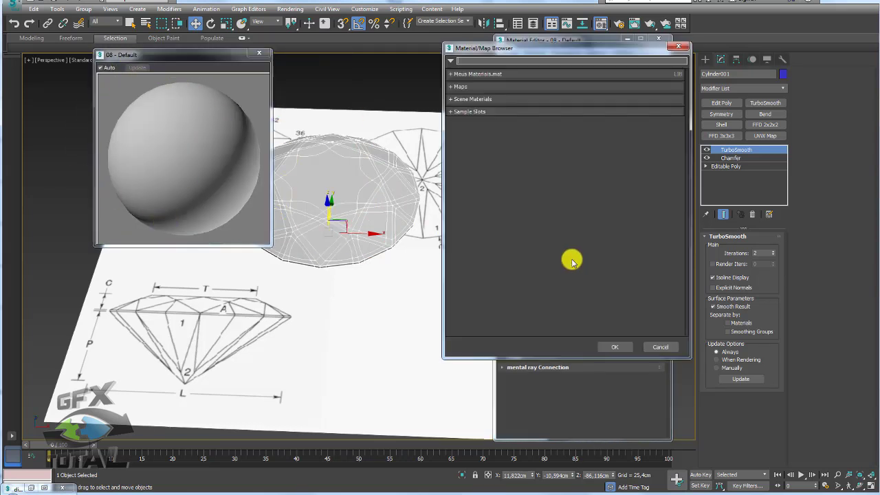
click(451, 85)
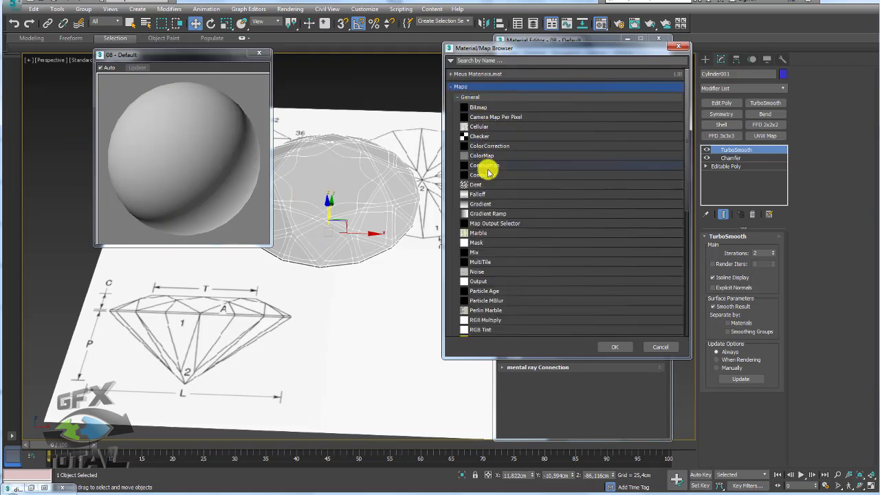
double_click(480, 196)
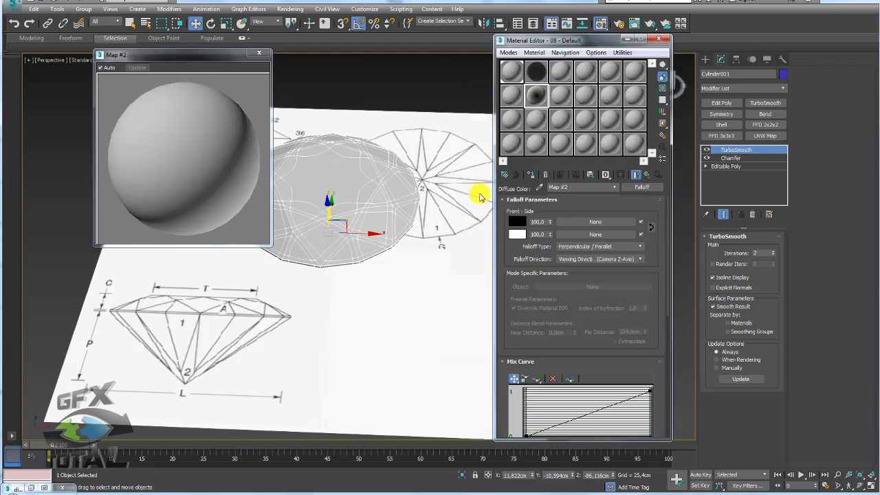
Step: Set the Falloff map's front color to a light cyan with hue 126 and value 245
click(517, 222)
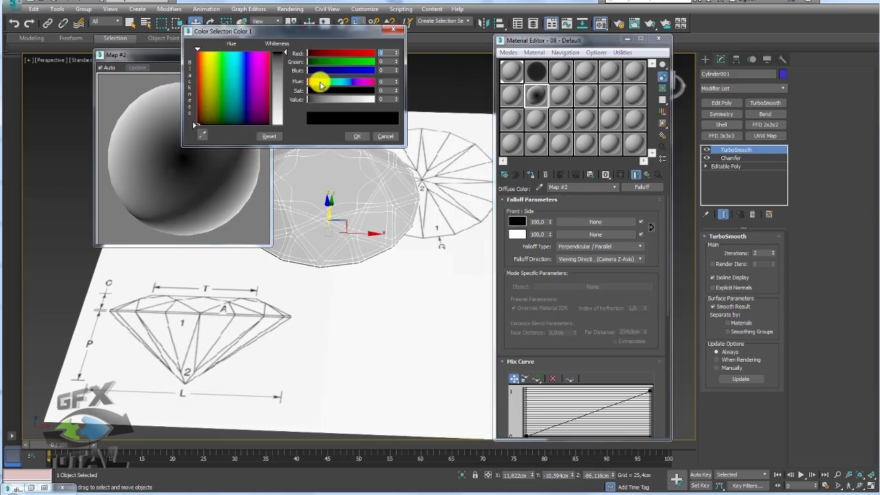
drag(338, 84, 365, 90)
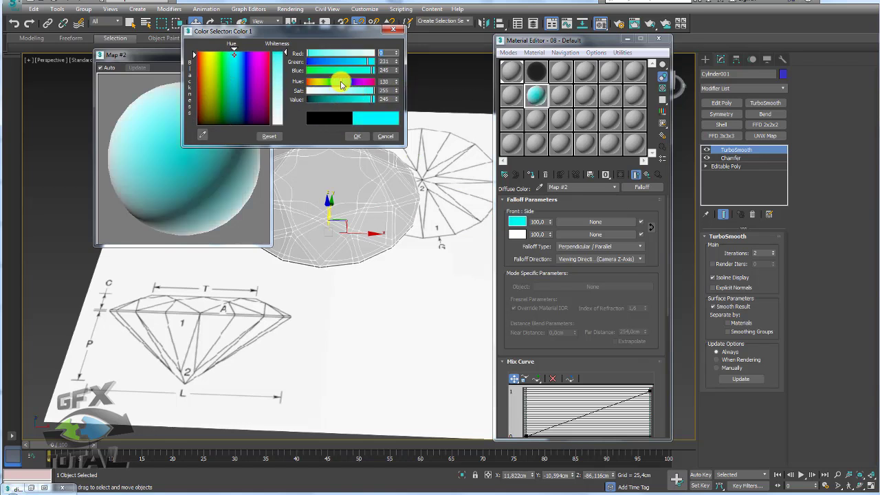
drag(367, 89, 334, 95)
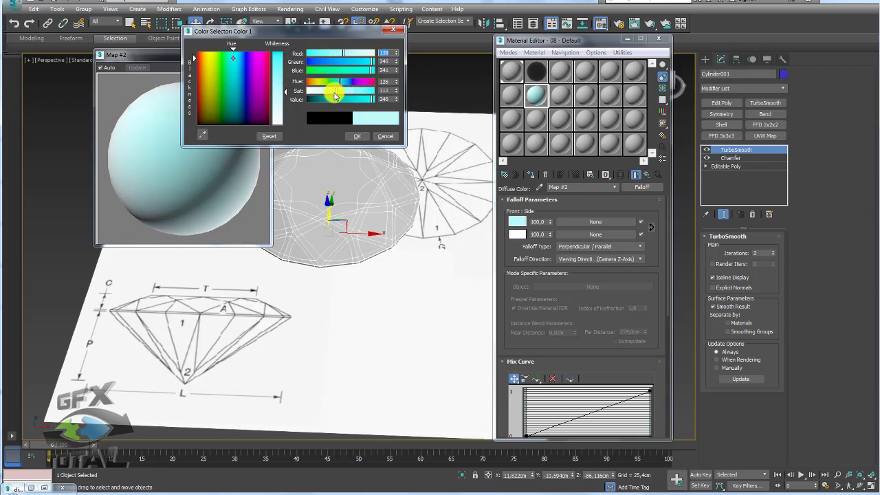
click(357, 136)
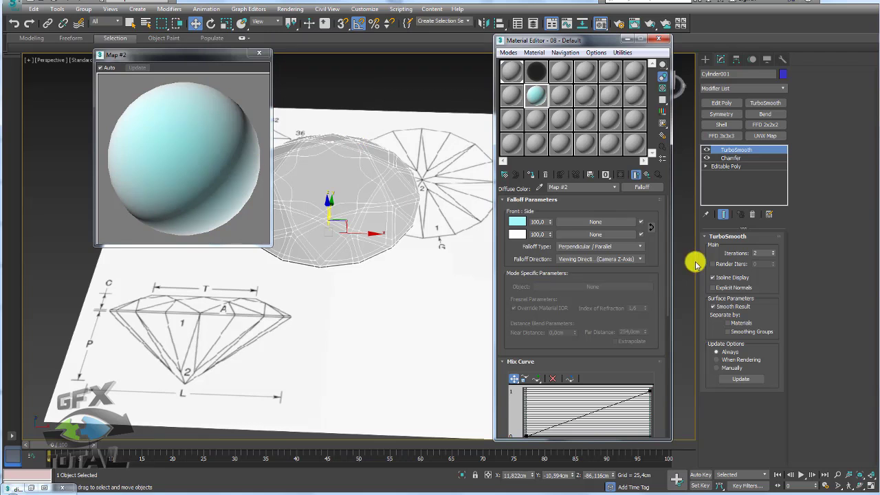
click(600, 248)
click(599, 248)
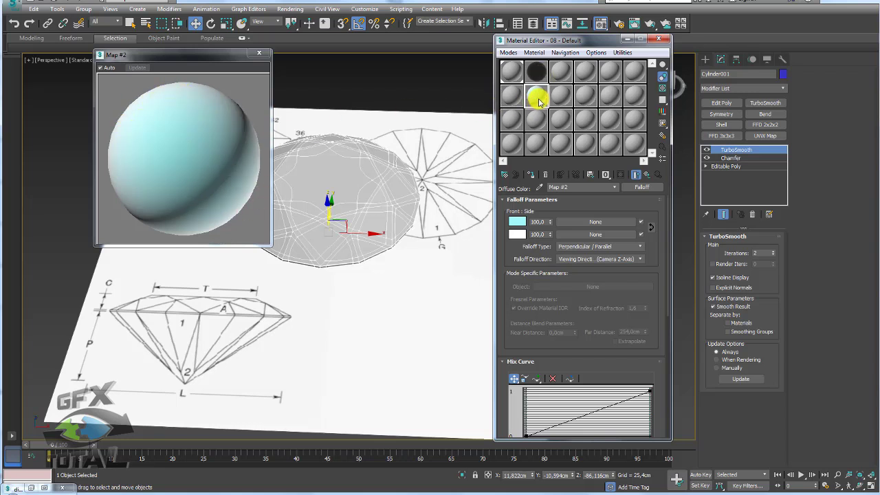
Step: Copy the Falloff map and paste it as an instance into the Reflect map slot of the diamante material
right_click(642, 188)
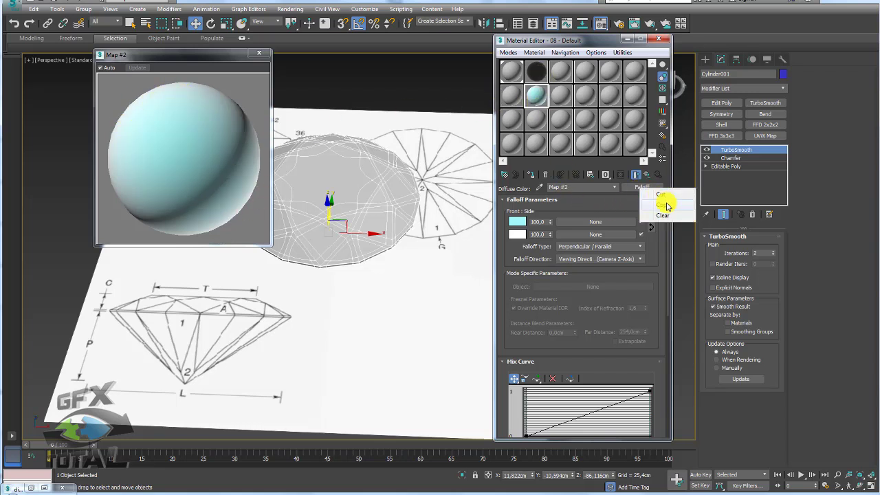
click(666, 206)
click(541, 75)
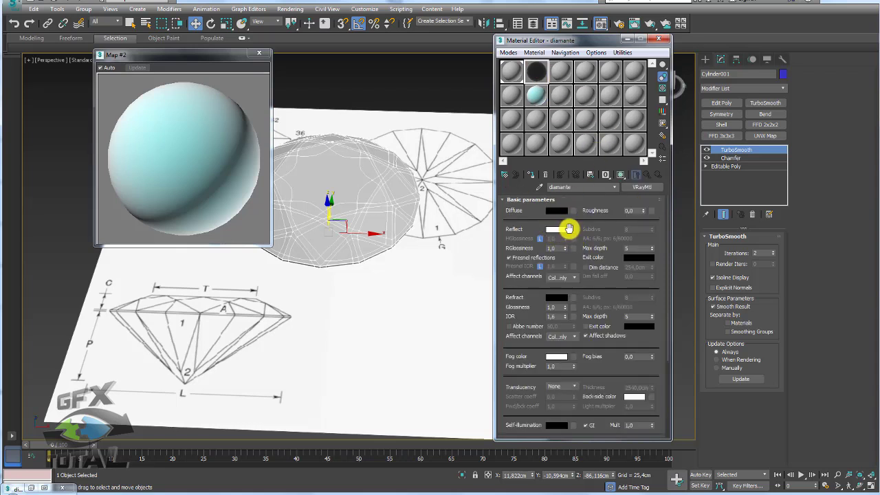
right_click(574, 231)
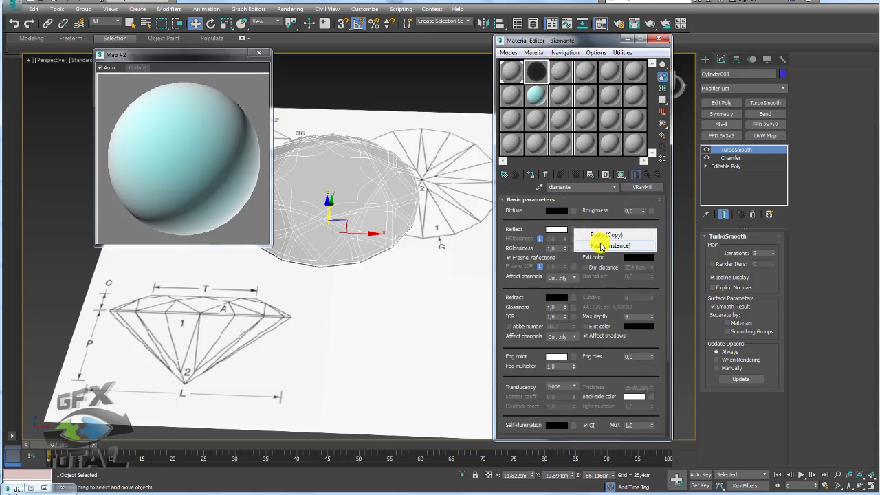
click(602, 246)
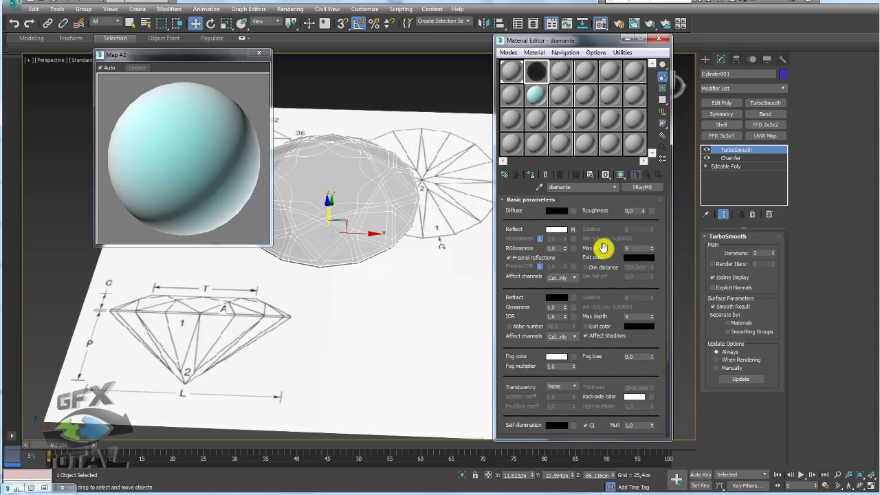
Step: Replace the enlarged Falloff preview with one of the diamante material and turn on its checkered sample background
click(261, 55)
double_click(539, 72)
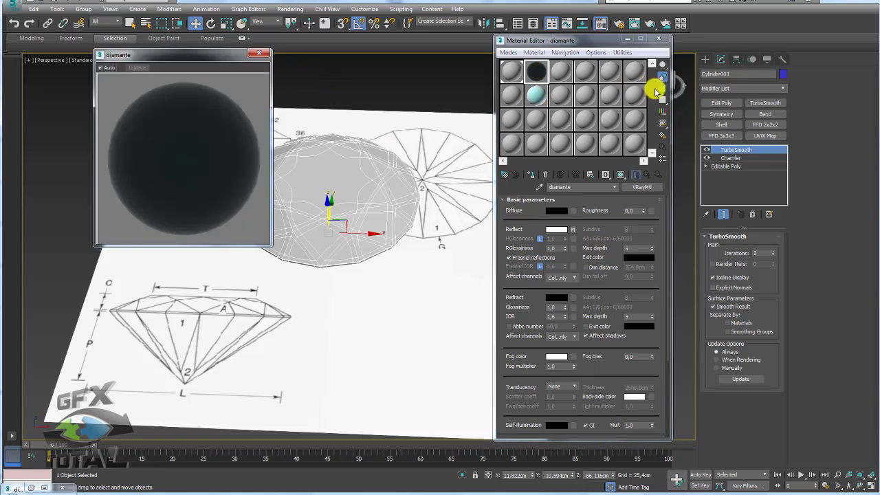
click(662, 87)
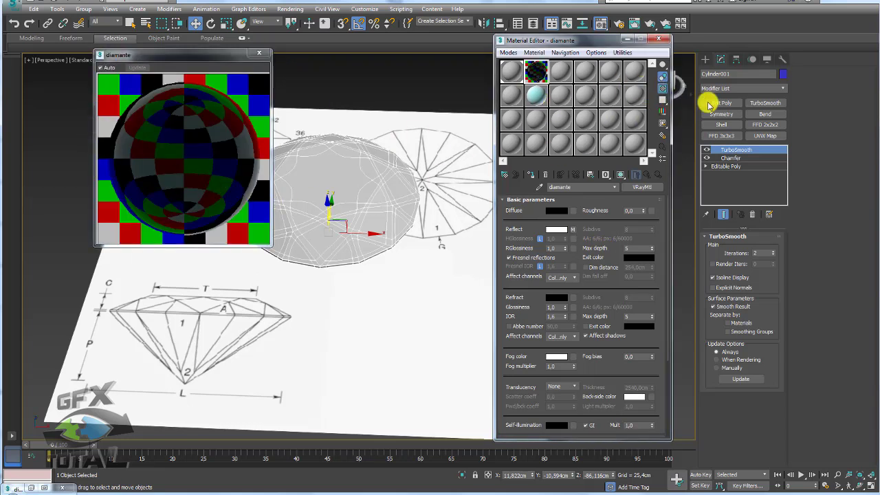
click(663, 88)
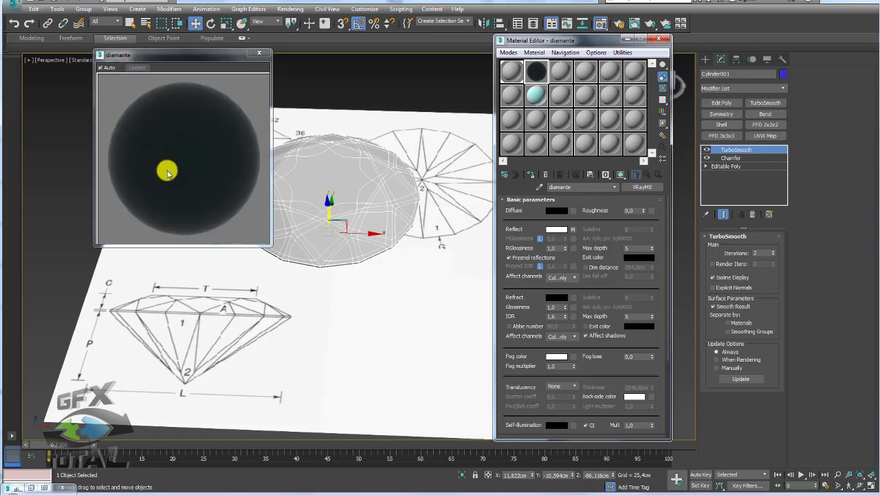
click(662, 88)
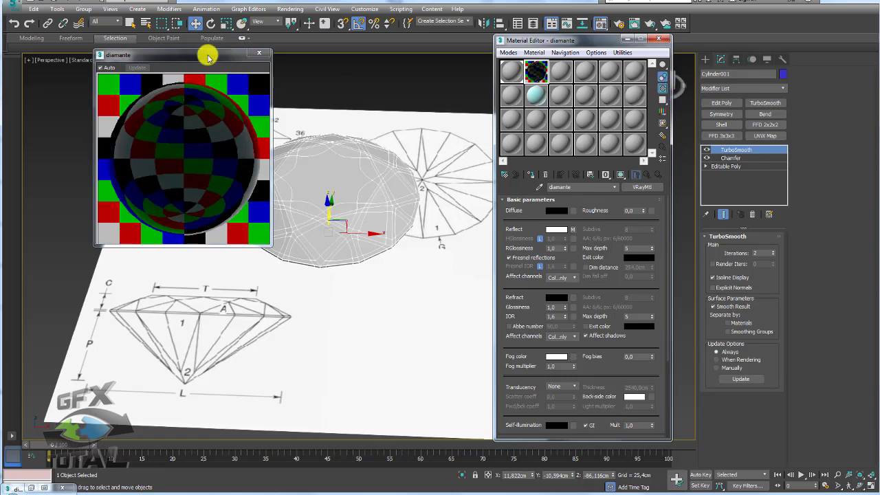
drag(182, 53, 150, 50)
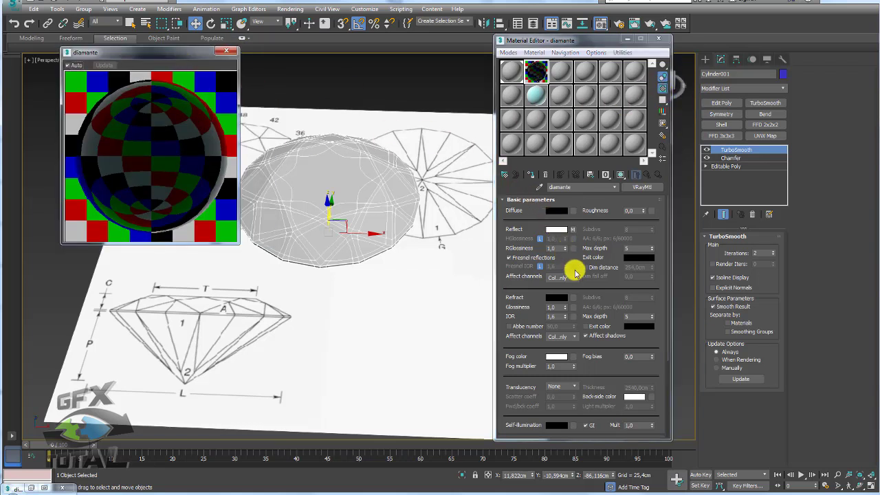
Step: Unlock the diamante material's Fresnel IOR and set it to 2,45
scroll(581, 261, down, 2)
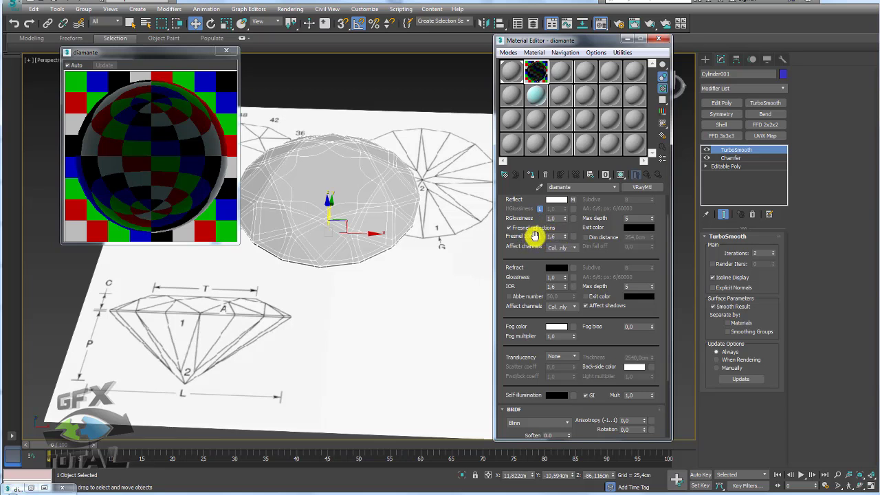
double_click(558, 236)
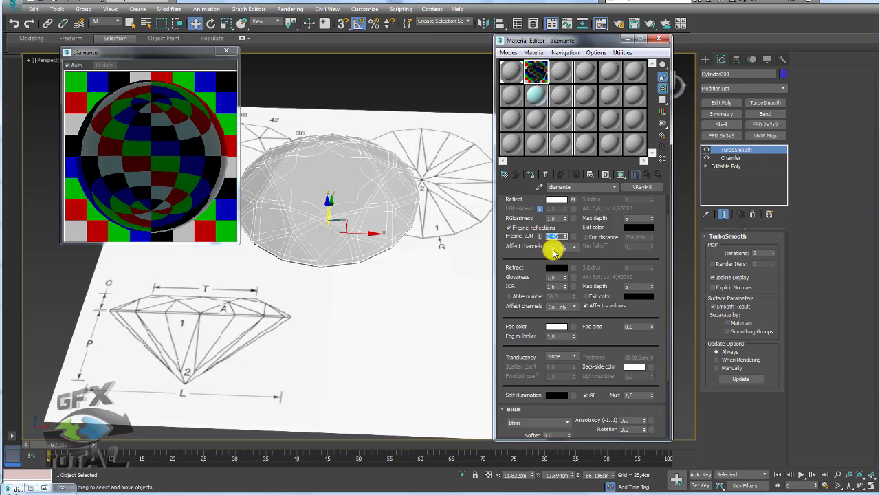
text(2,45)
key(Return)
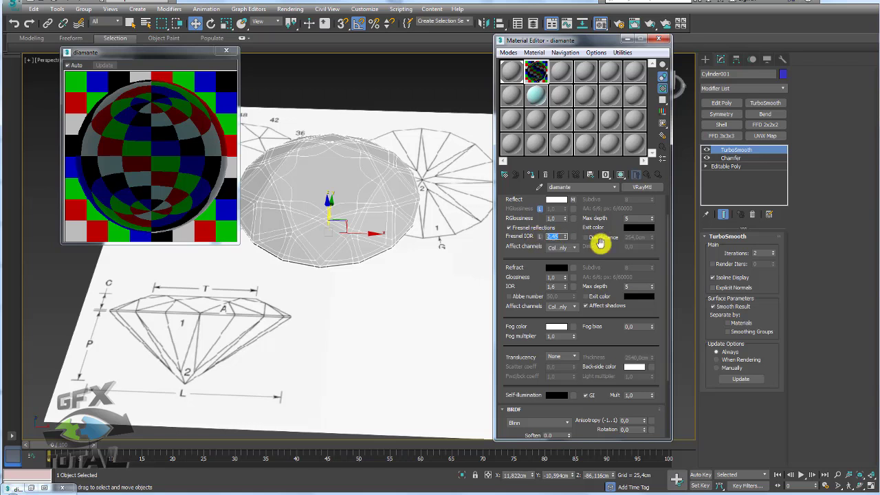
mouse_move(614, 253)
mouse_down()
mouse_move(616, 242)
mouse_move(625, 267)
mouse_up()
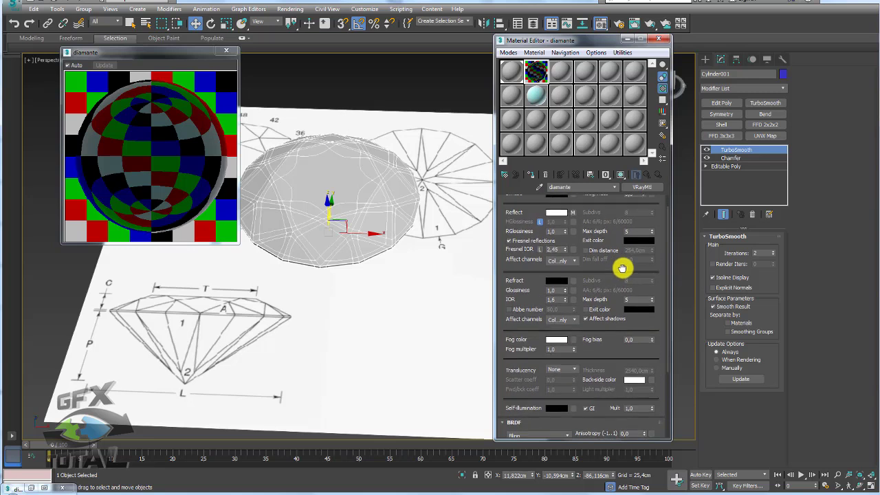
Step: Close the enlarged diamante preview and the Material Editor
click(226, 51)
scroll(344, 198, down, 4)
scroll(355, 203, up, 3)
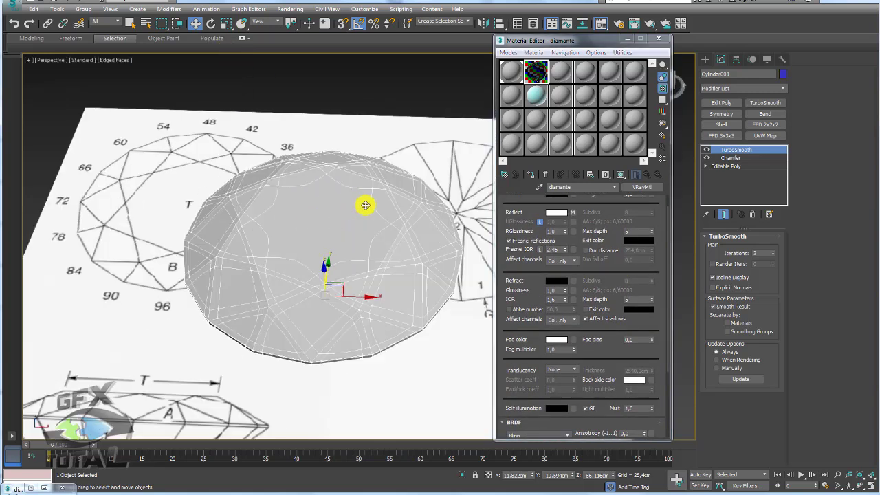
scroll(364, 202, down, 2)
click(658, 40)
alt+middle_drag(620, 87, 665, 124)
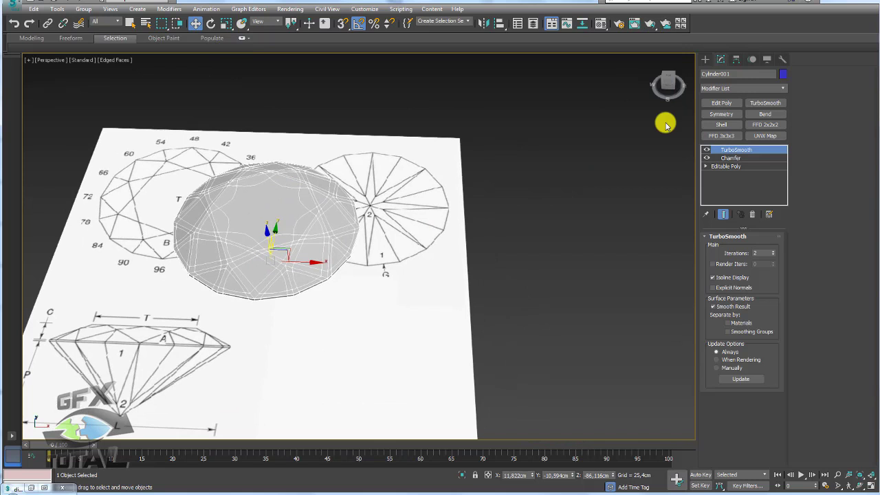
Step: Create a plane VRayLight beside the reference sheet, about 99 cm in half-length and 148 cm in half-width
click(705, 59)
click(730, 74)
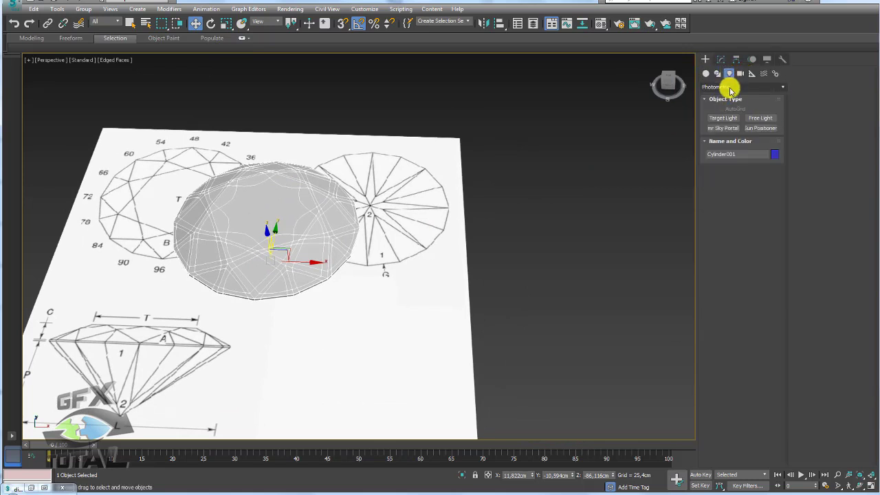
click(726, 87)
click(722, 114)
scroll(536, 159, down, 4)
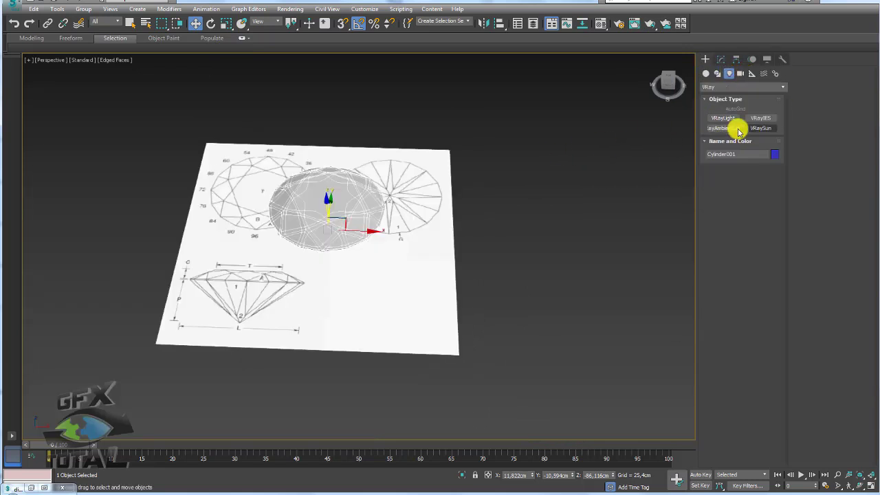
click(725, 118)
drag(509, 128, 683, 320)
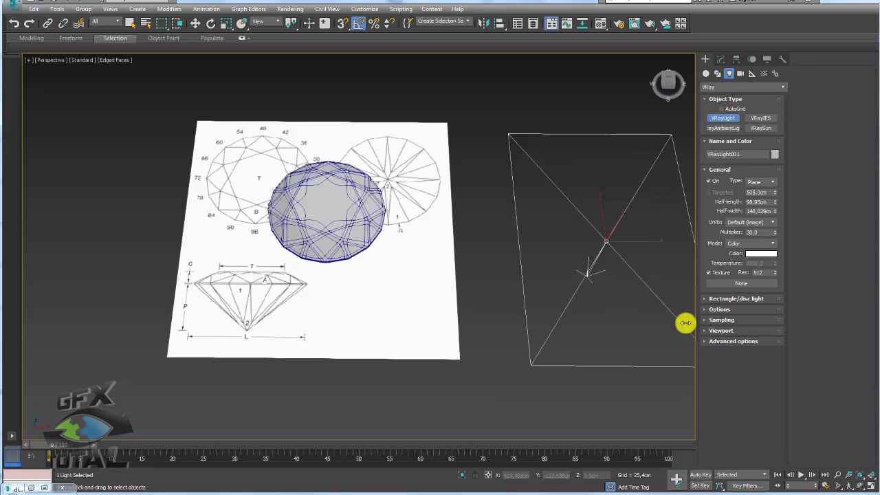
Step: Raise the plane light high above the diamond and tilt it so it shines down toward the gem
scroll(589, 243, down, 3)
key(e)
drag(567, 214, 553, 99)
key(w)
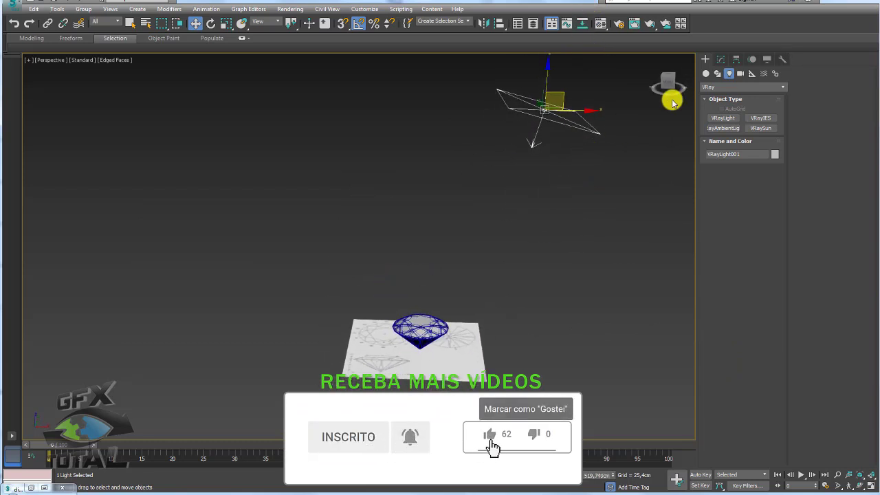
Step: Set the VRayLight's multiplier to 10
click(720, 60)
double_click(756, 298)
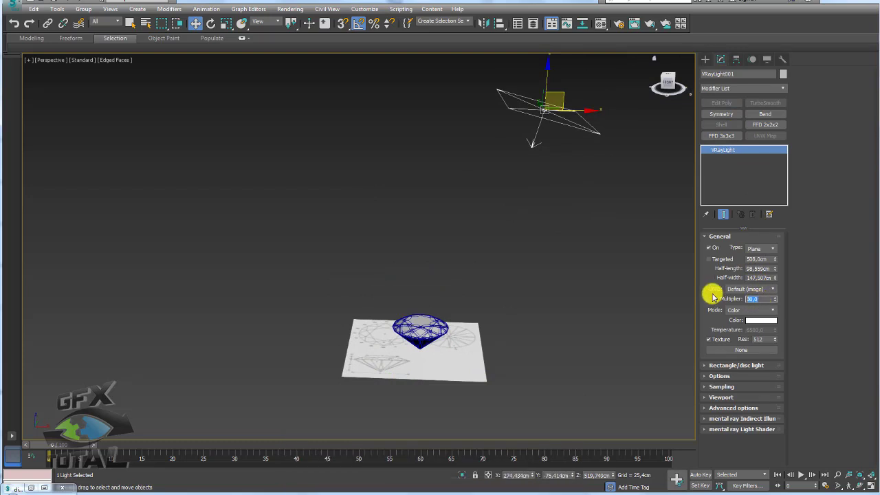
text(10)
key(Return)
Step: Test render a close perspective view of the diamond, then cancel the render and close the frame buffer
alt+middle_drag(530, 265, 520, 208)
scroll(442, 304, up, 6)
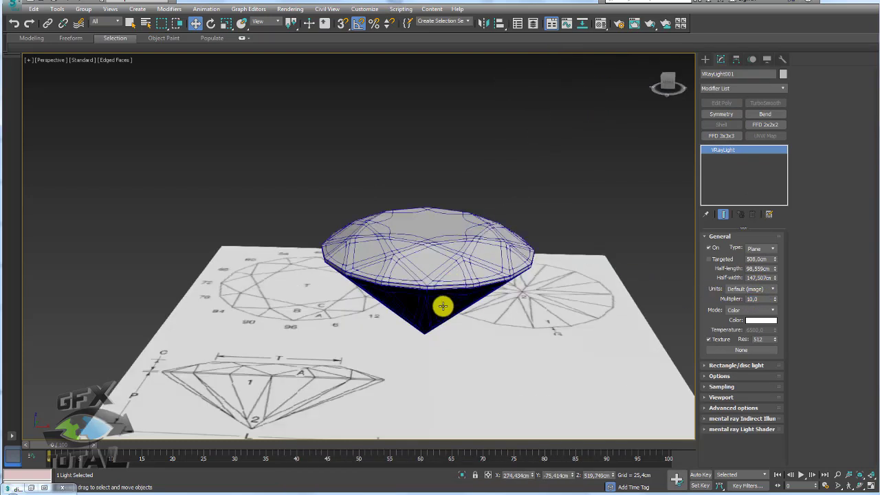
alt+middle_drag(450, 322, 447, 255)
scroll(448, 222, up, 3)
alt+middle_drag(447, 222, 407, 284)
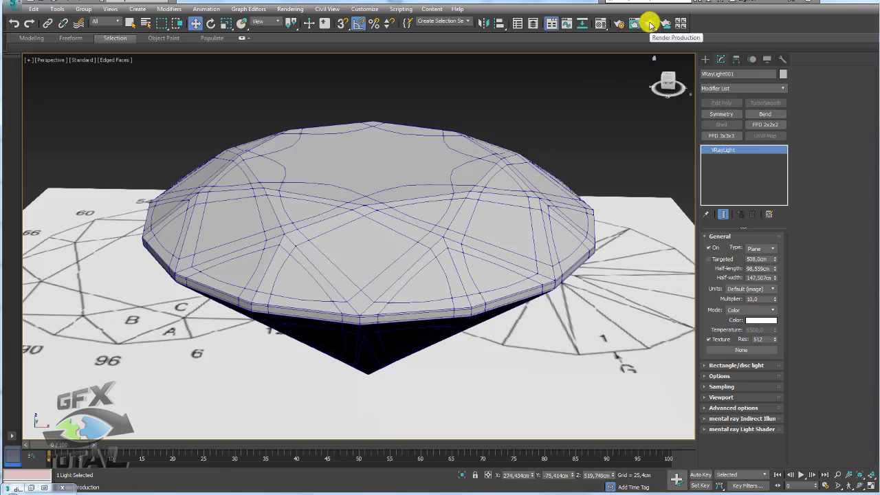
click(650, 24)
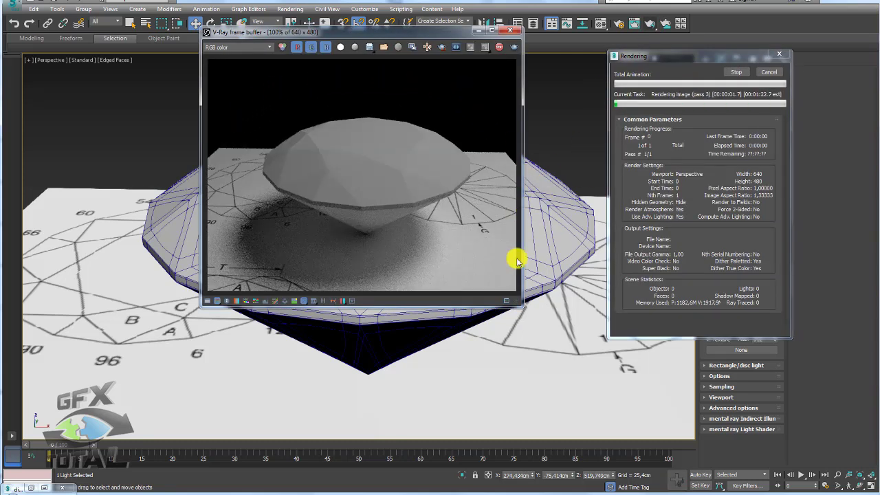
click(769, 73)
click(509, 29)
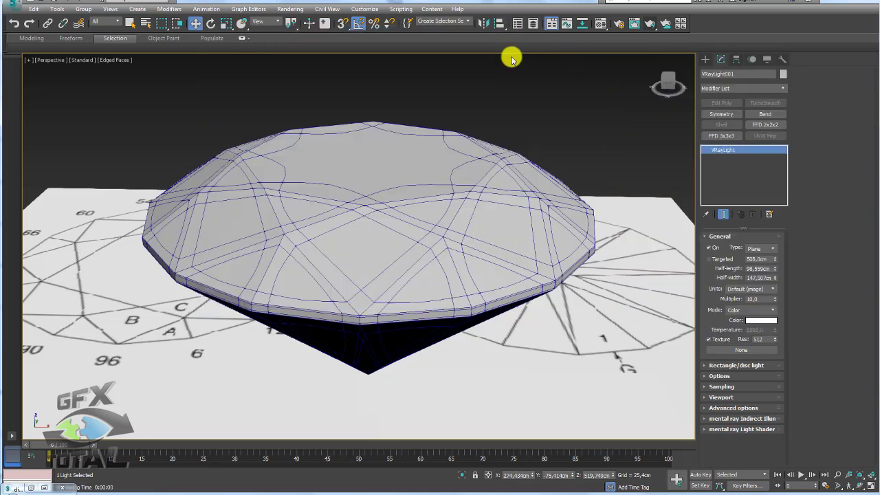
Step: Assign the diamante material from the Material Editor to the diamond and close the editor
click(599, 26)
drag(535, 73, 375, 168)
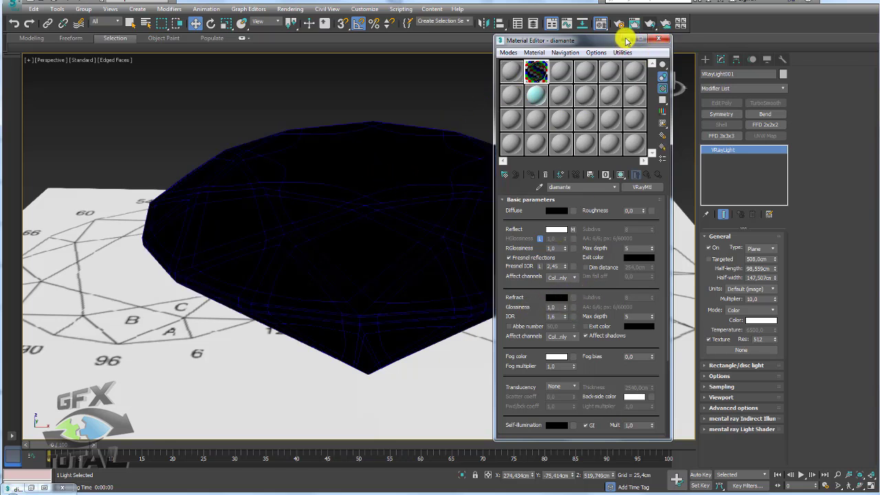
key(m)
Step: Test render the diamond with its material, examine the light's reflection up close, then cancel the render and close the frame buffer
click(649, 24)
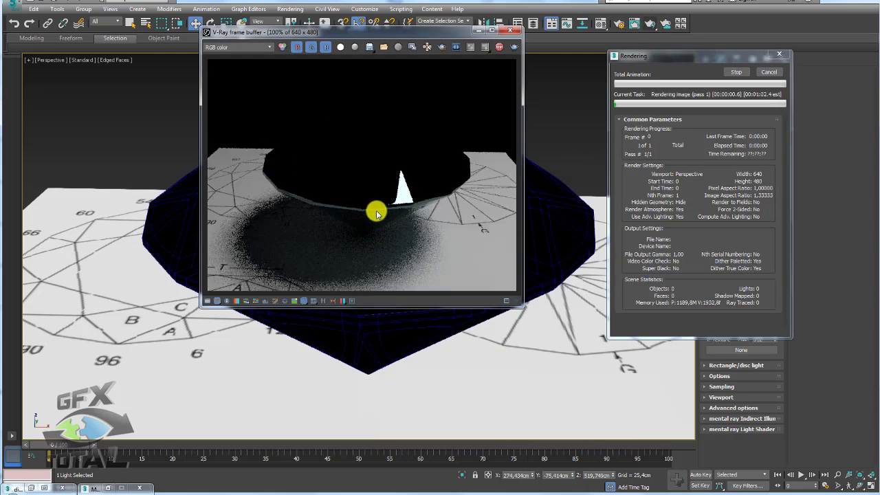
scroll(395, 199, up, 2)
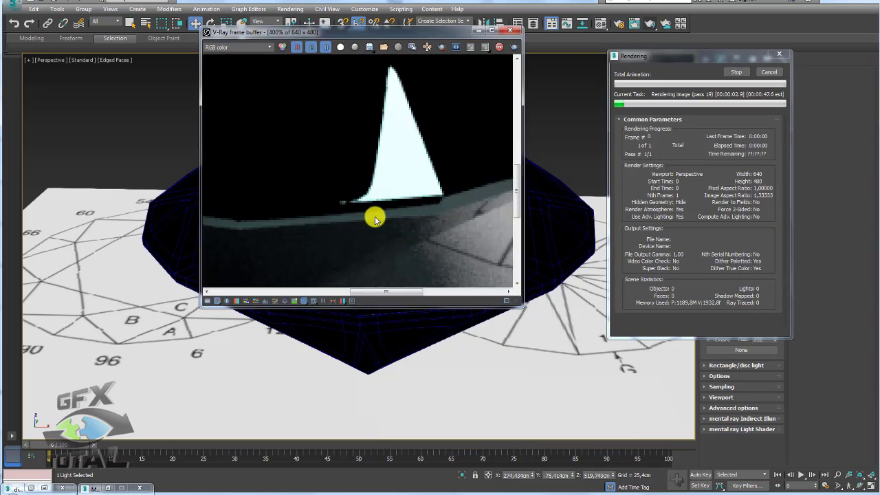
scroll(377, 213, down, 1)
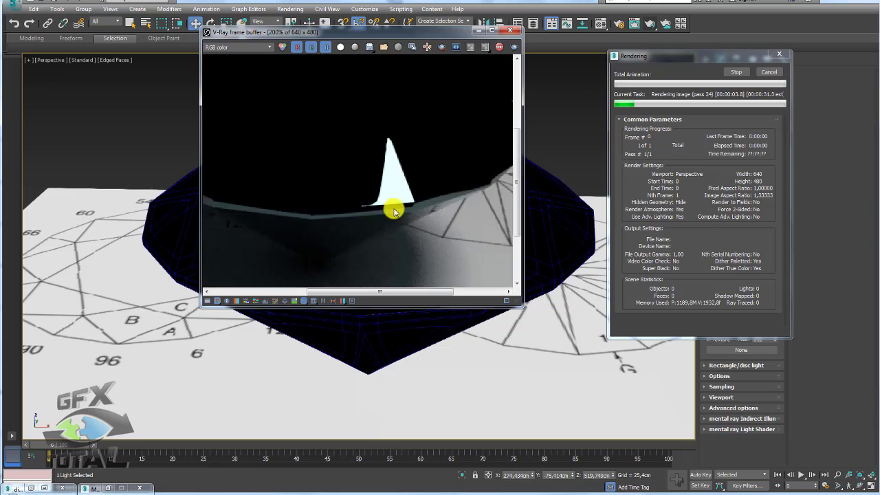
click(769, 71)
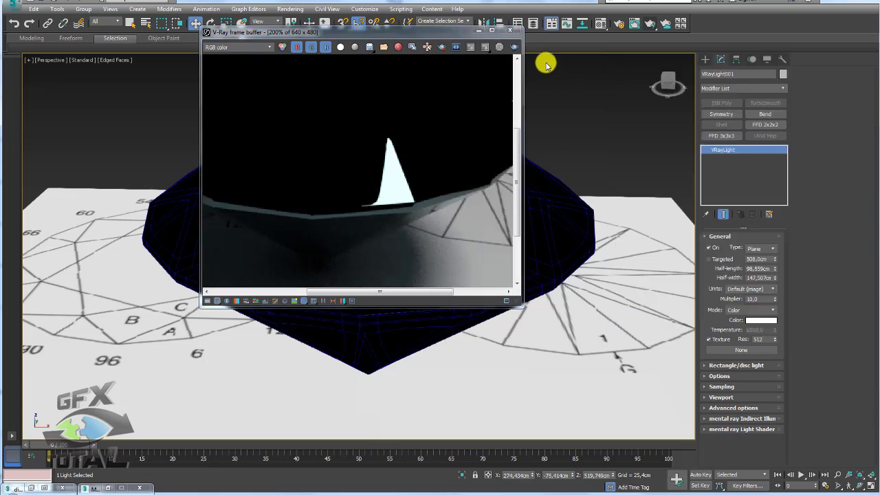
click(514, 33)
Step: Inspect the diamond in the viewport from several distances and review the last rendered frame, then minimize its window
scroll(520, 121, down, 3)
middle_drag(530, 131, 564, 148)
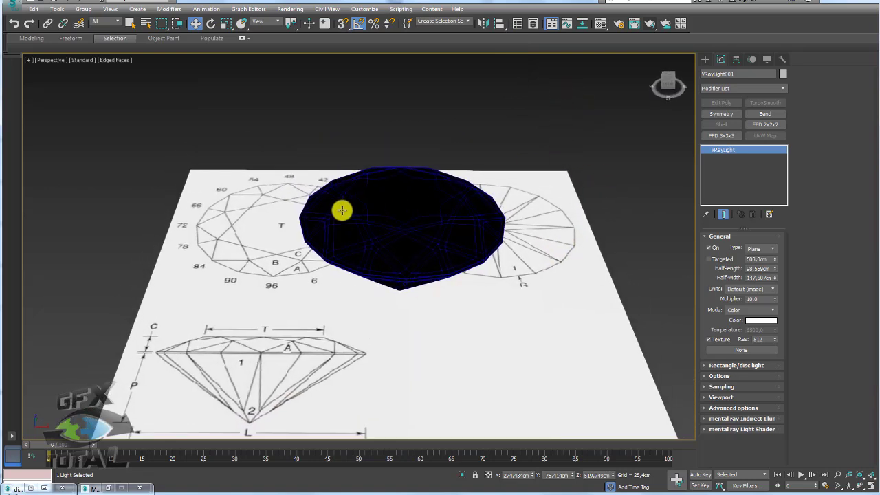
scroll(391, 218, up, 5)
scroll(471, 213, down, 5)
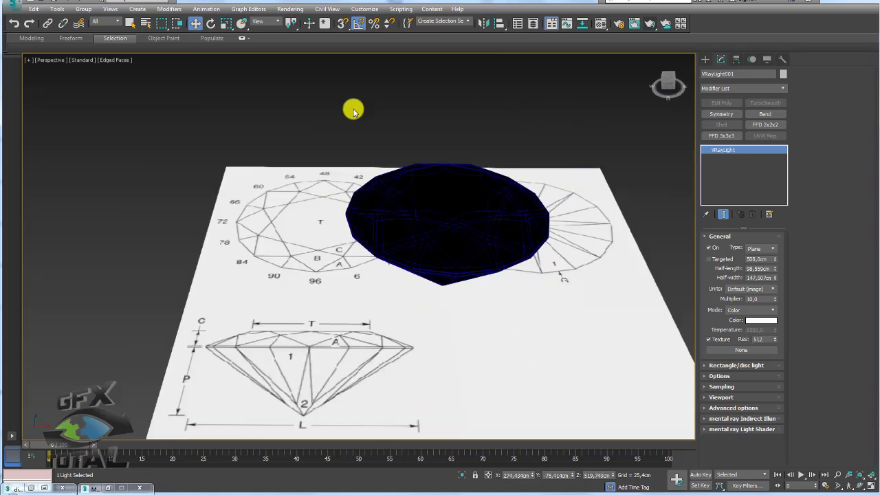
scroll(440, 206, down, 4)
alt+middle_drag(465, 213, 418, 232)
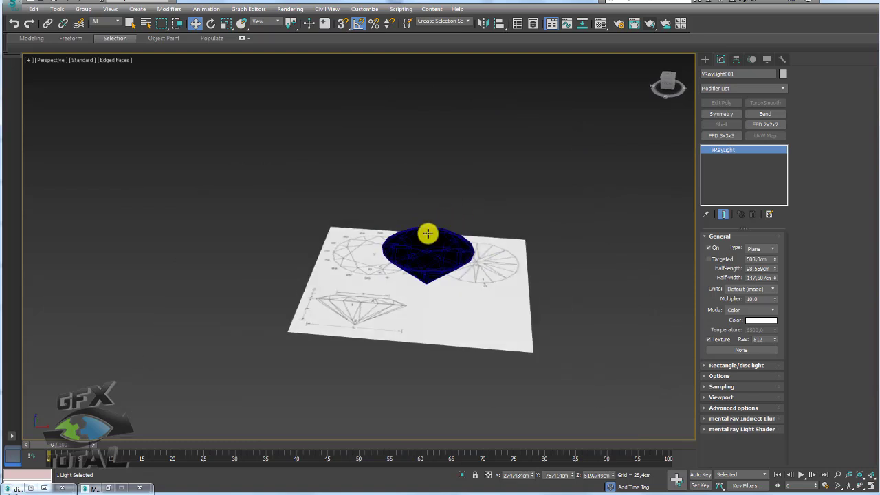
scroll(433, 234, up, 7)
scroll(481, 224, down, 6)
scroll(446, 165, up, 1)
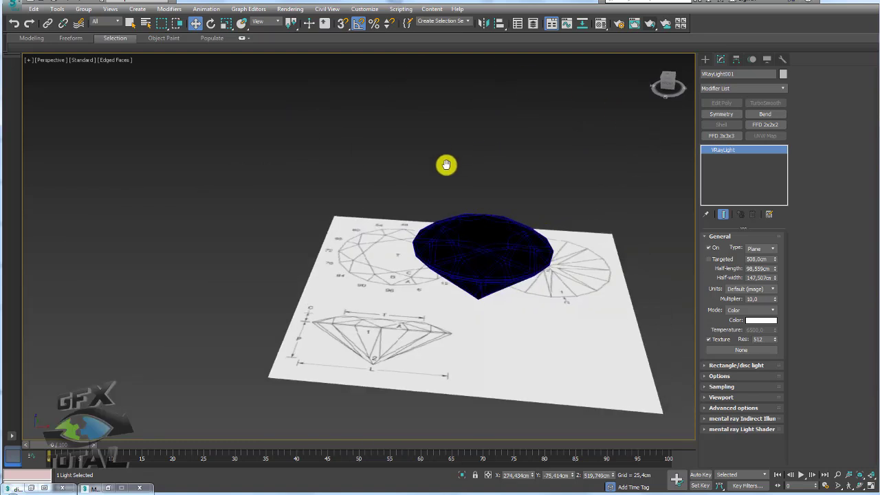
click(632, 23)
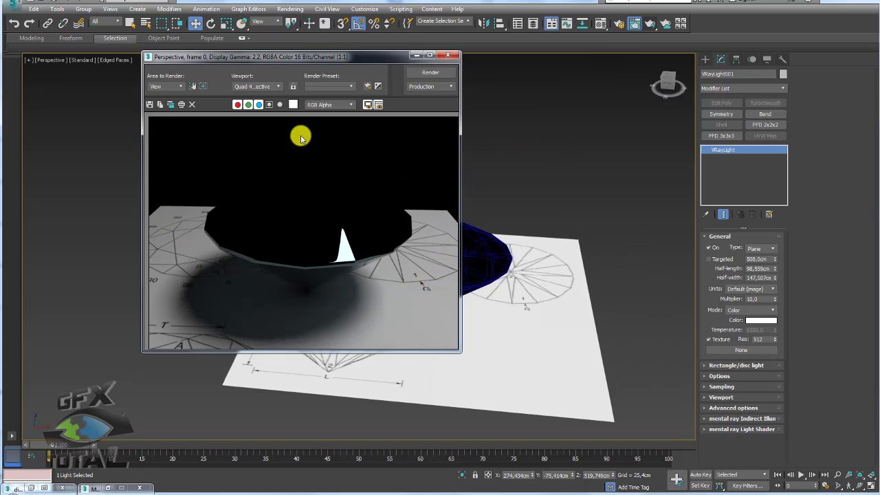
click(414, 55)
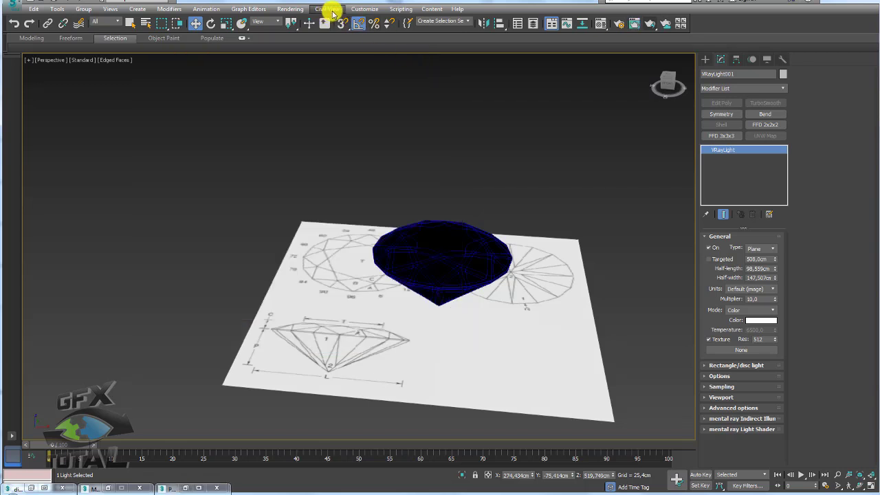
Step: In the Environment and Effects settings, choose a Bitmap as the background's environment map
click(290, 9)
click(313, 146)
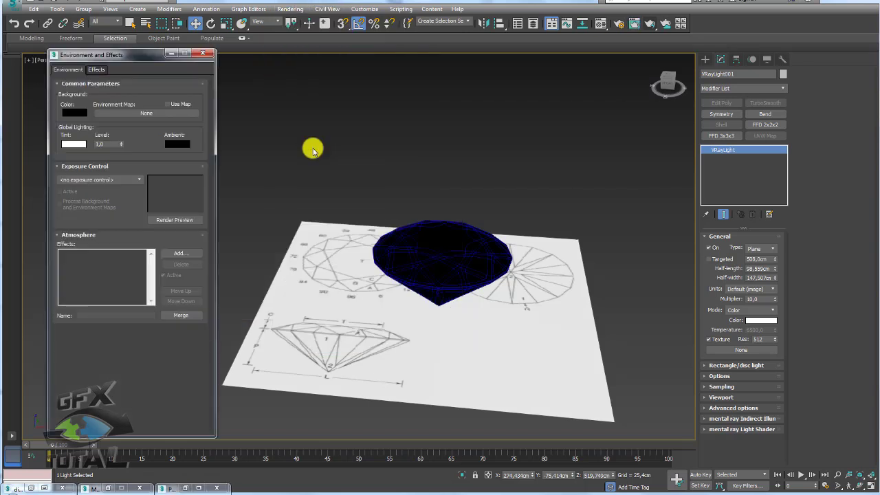
drag(216, 75, 446, 130)
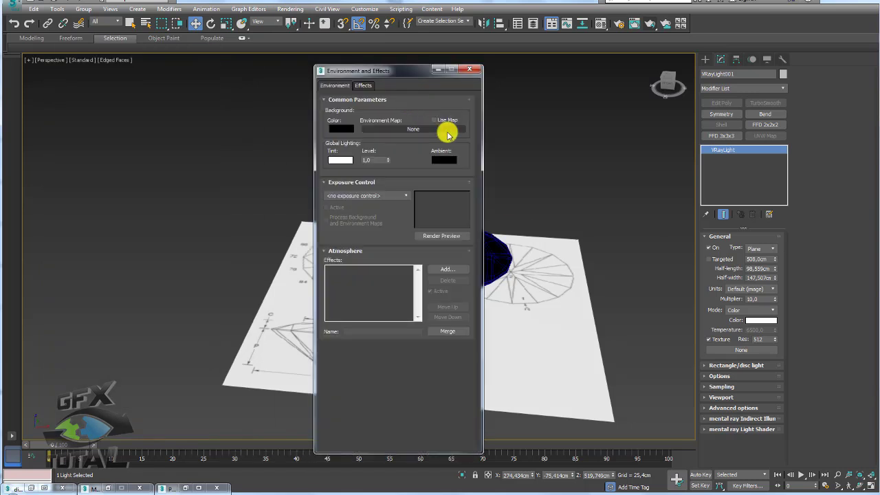
click(410, 131)
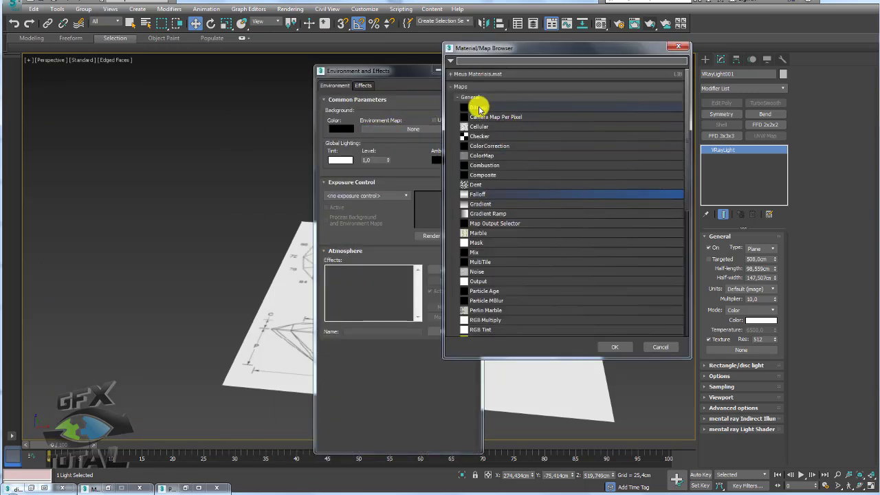
double_click(479, 107)
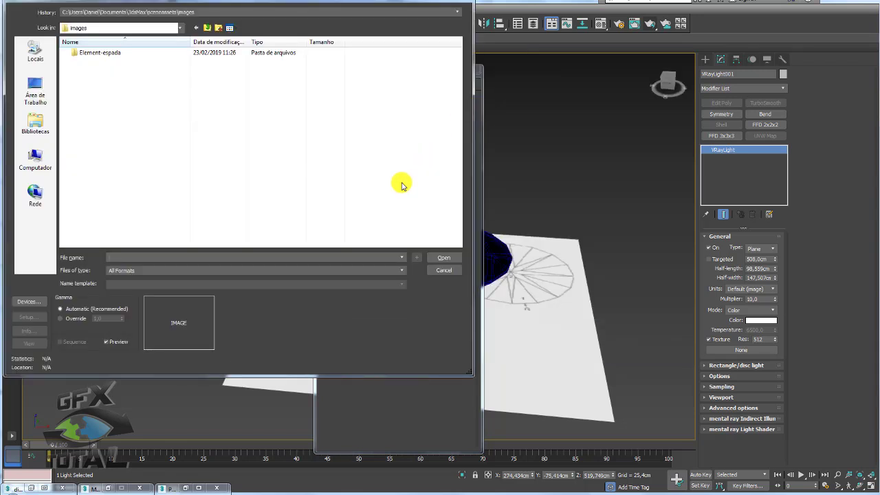
Step: Load living.hdr from the project's textures folder with the default HDRI load settings and close the environment settings
key(alt+Left)
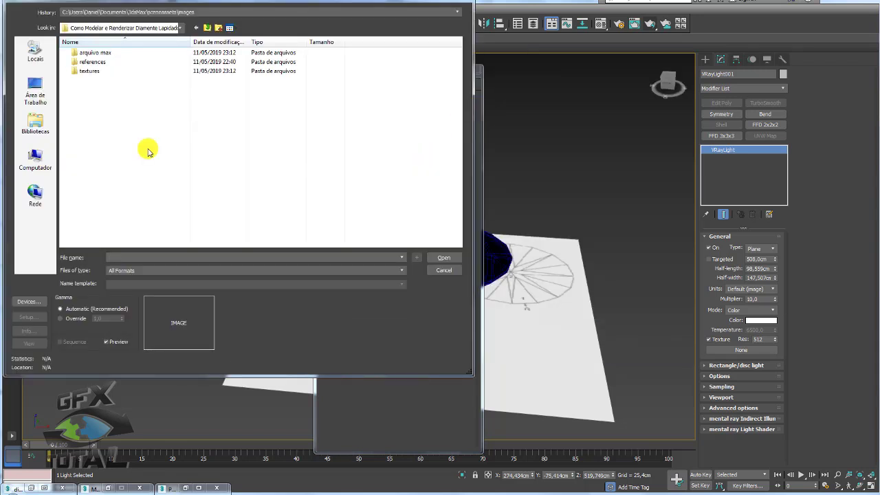
double_click(94, 74)
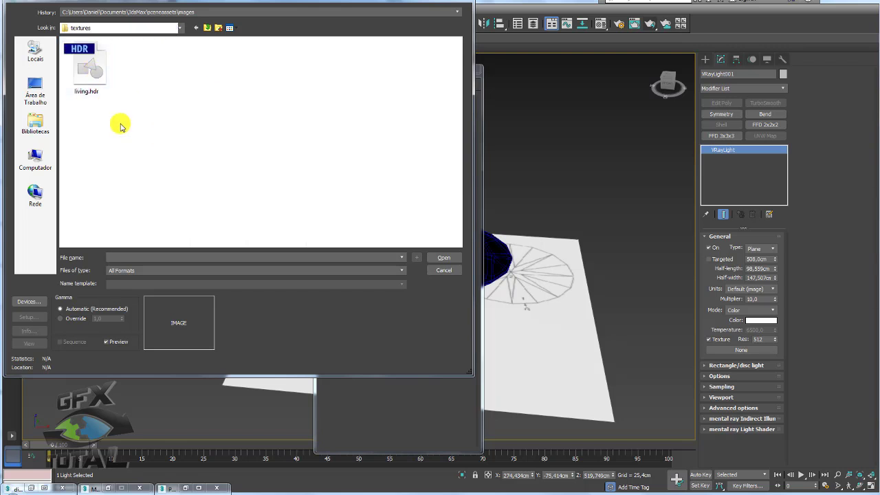
click(88, 72)
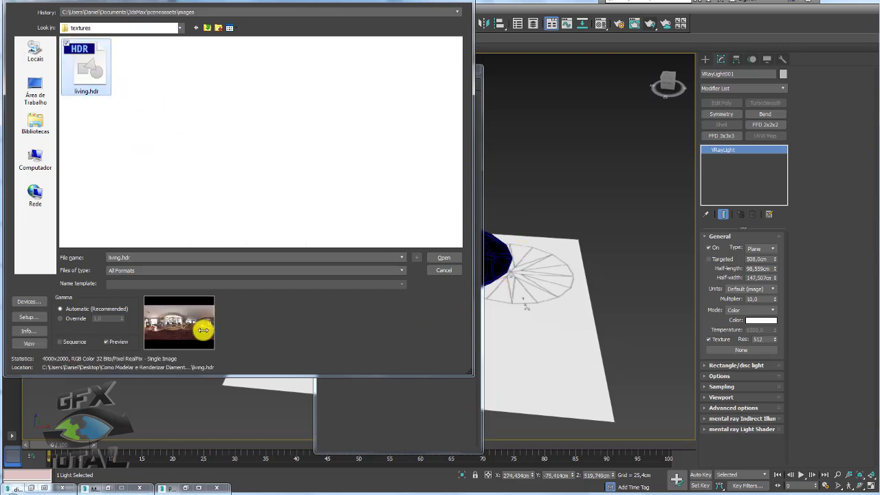
click(443, 258)
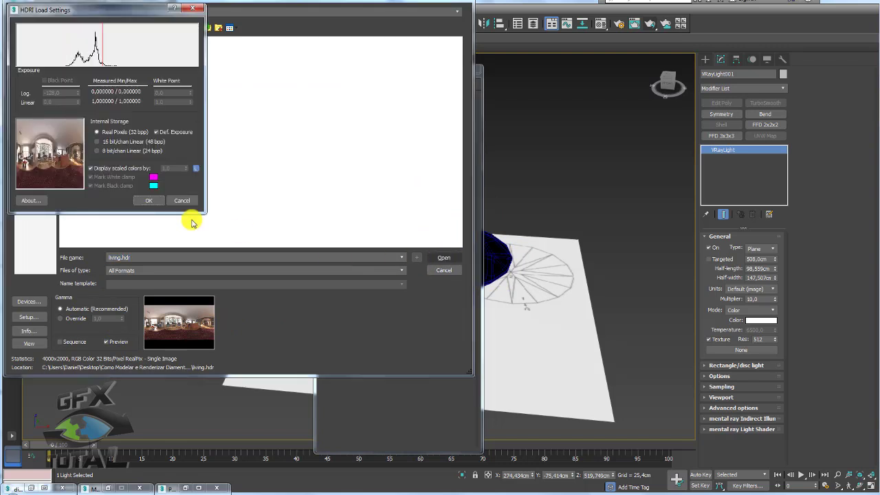
click(146, 200)
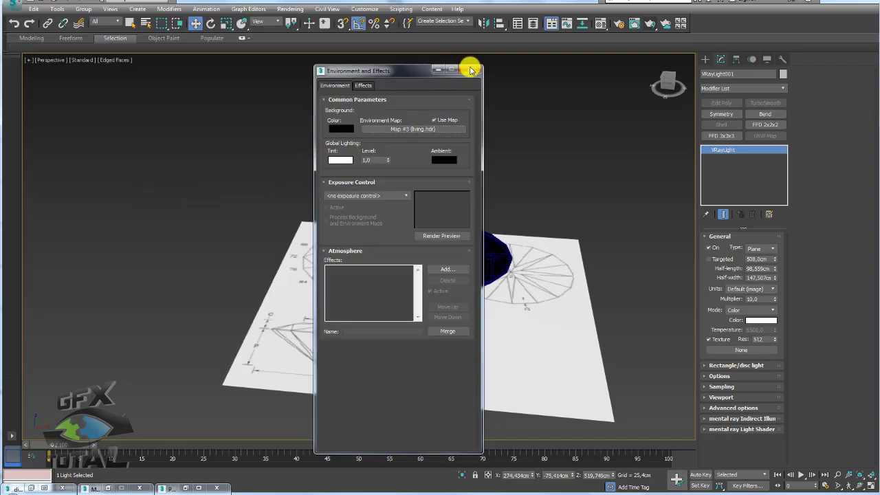
click(471, 71)
Step: Set the viewport background to Environment Background and view the HDR room behind the diamond
alt+middle_drag(479, 110, 192, 66)
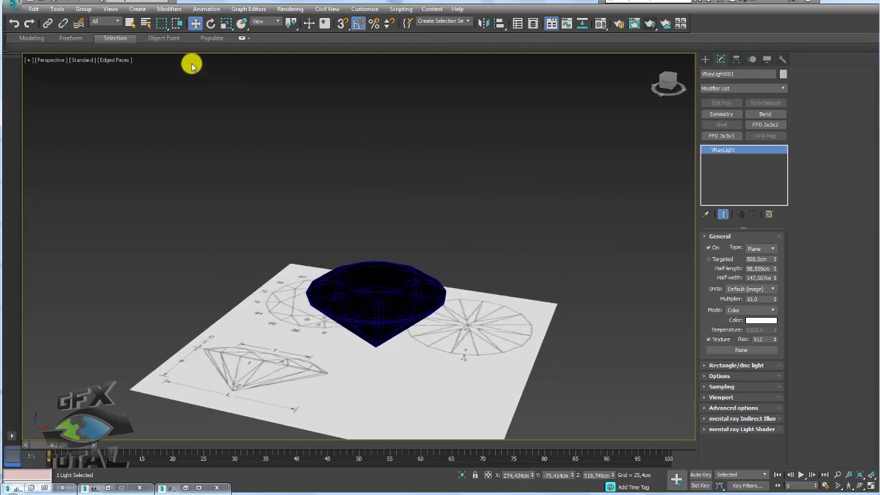
click(110, 10)
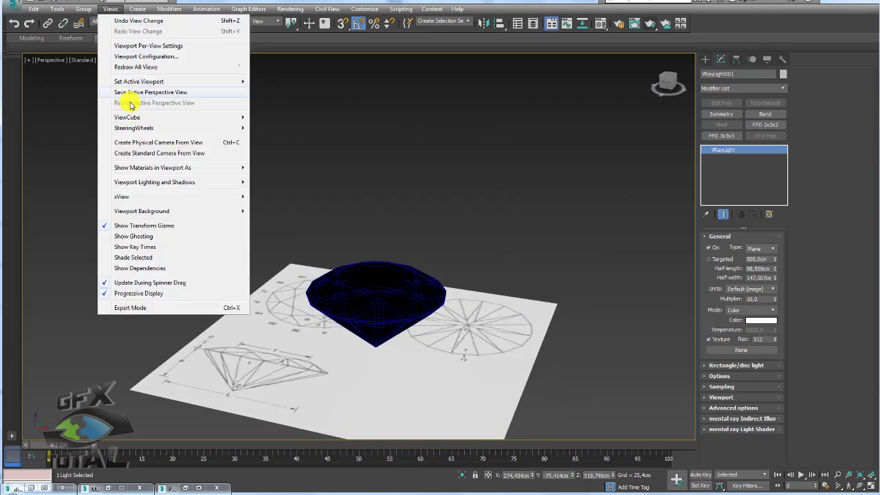
mouse_move(149, 212)
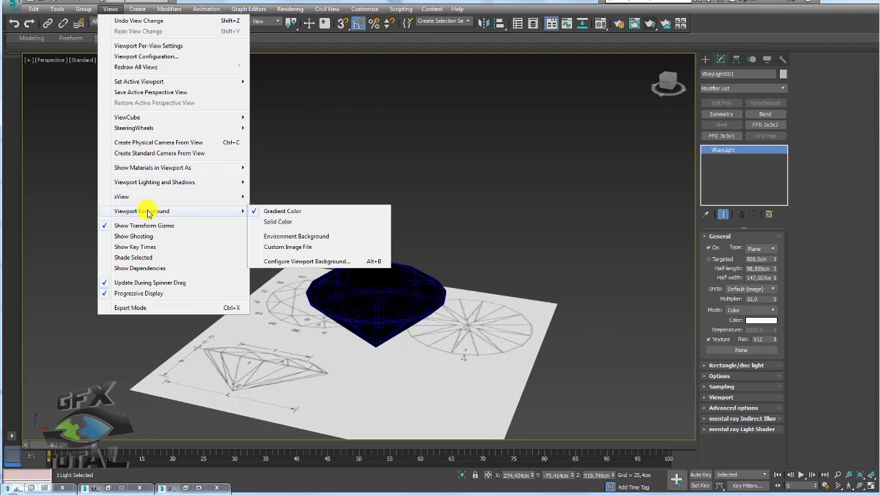
click(296, 235)
middle_drag(422, 226, 467, 171)
scroll(488, 171, up, 6)
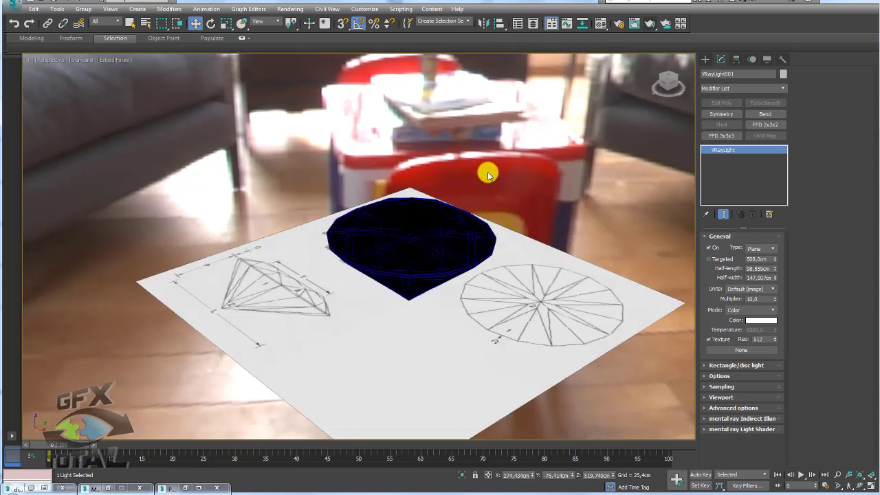
Step: Set the viewport background back to Gradient Color
click(86, 10)
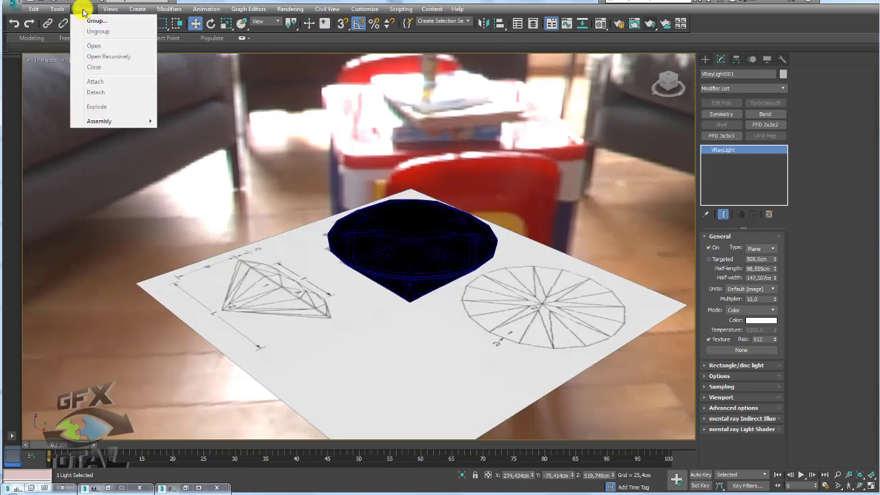
mouse_move(108, 8)
mouse_move(153, 215)
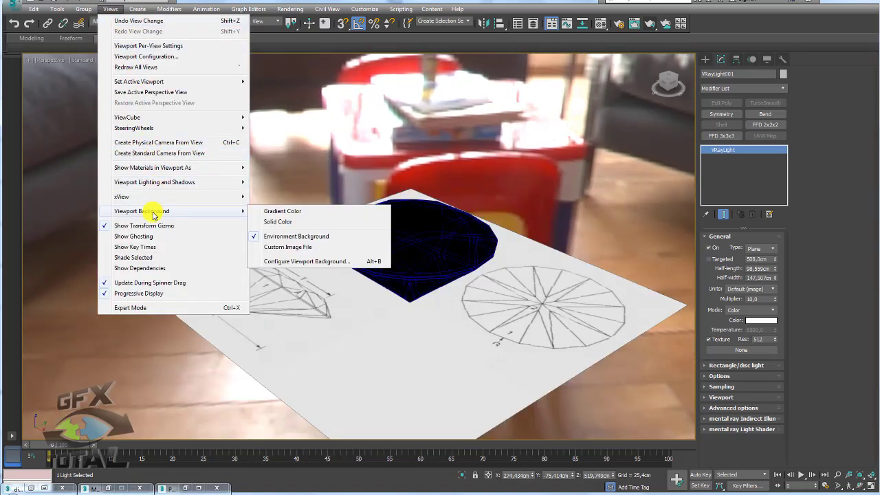
click(294, 213)
Step: Select the diamond in a closer front view and clone the last rendered frame into a separate window for comparison
alt+middle_drag(457, 228, 429, 226)
click(283, 294)
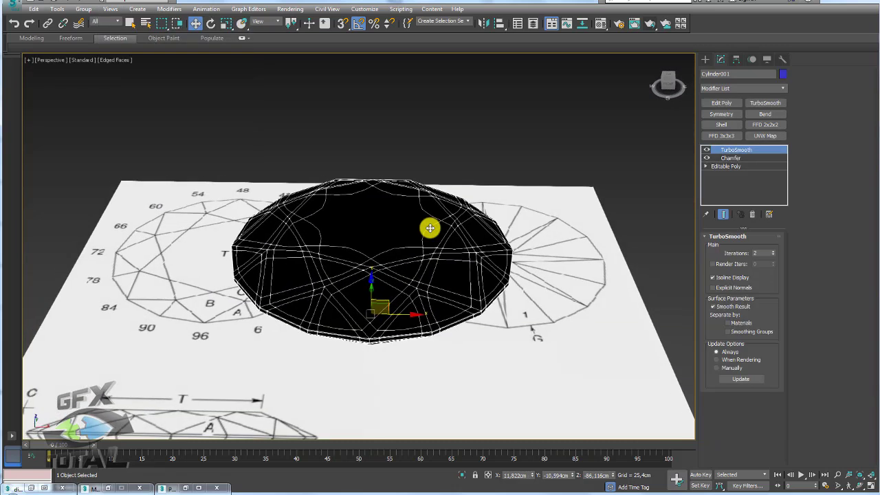
click(630, 28)
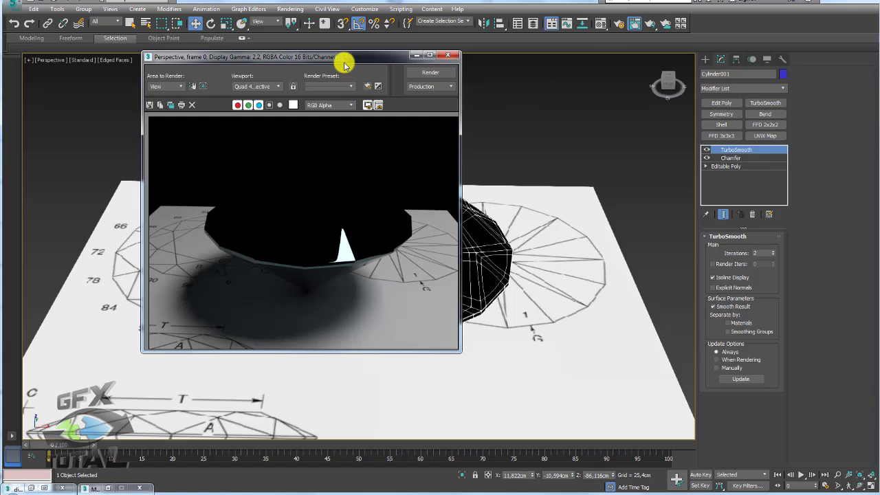
drag(250, 53, 243, 44)
click(163, 95)
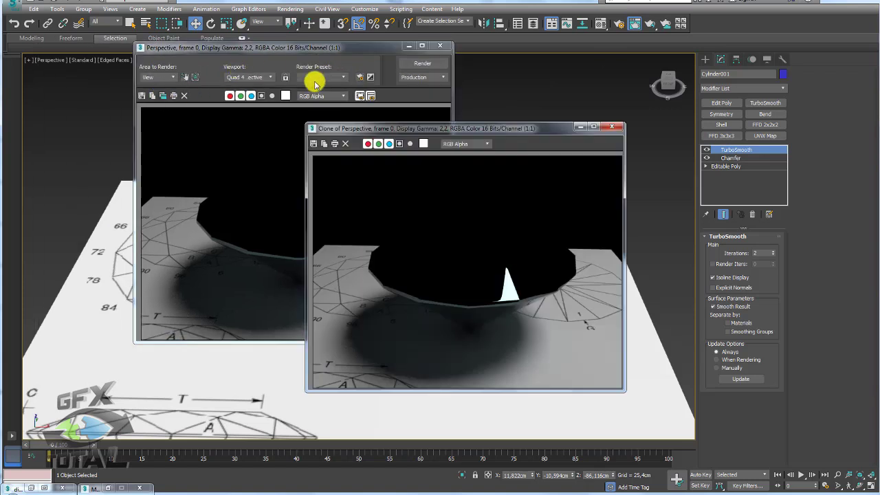
drag(364, 43, 280, 42)
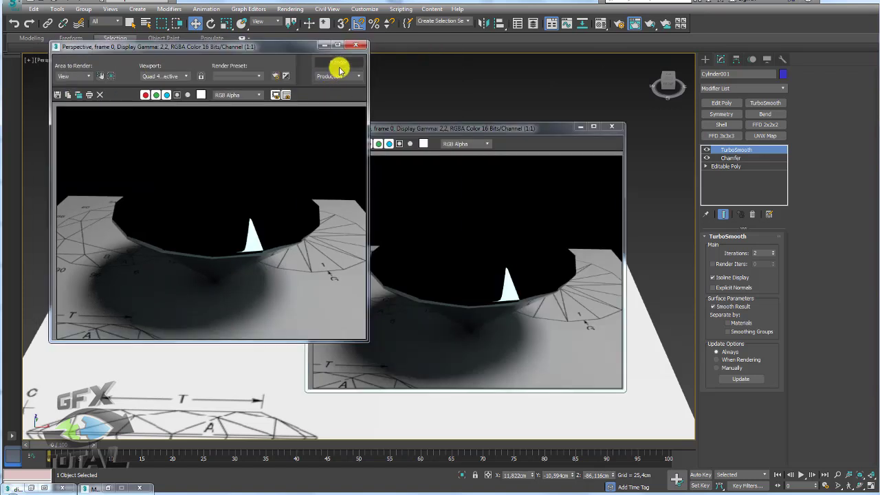
Step: Test render the diamond with the HDR environment, examine its facet reflections, then cancel the render and close both render windows
click(339, 69)
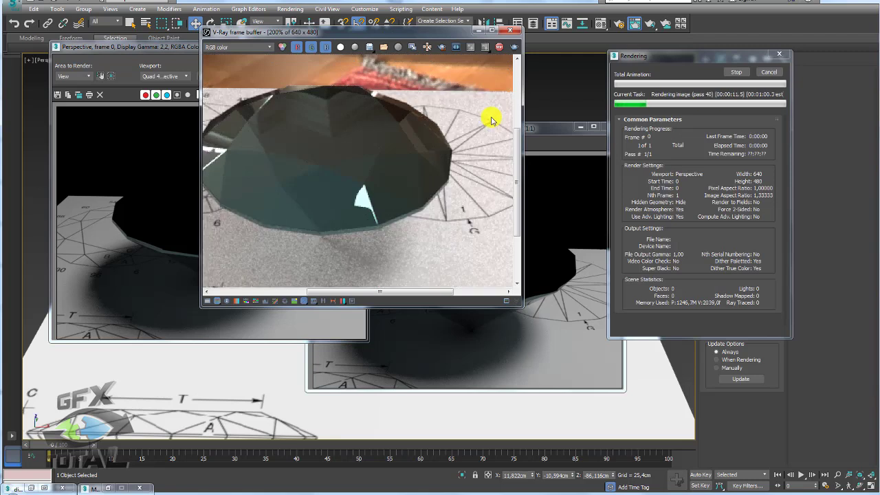
scroll(485, 123, down, 2)
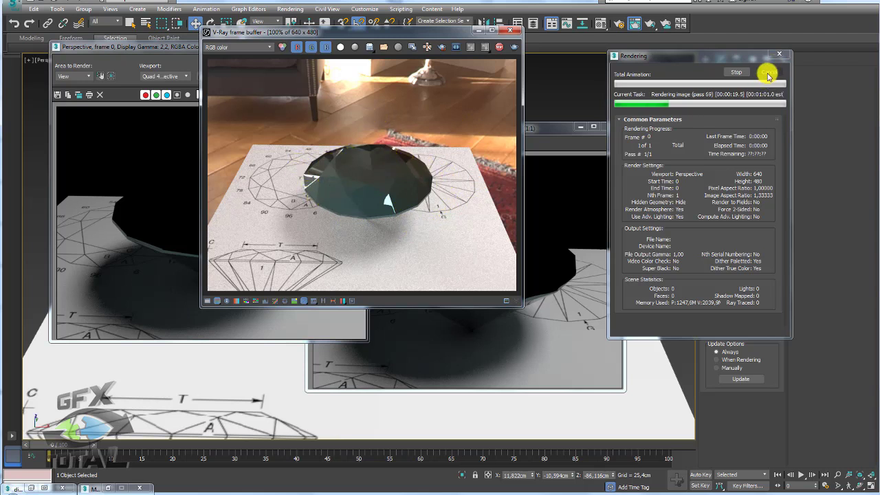
scroll(357, 176, up, 2)
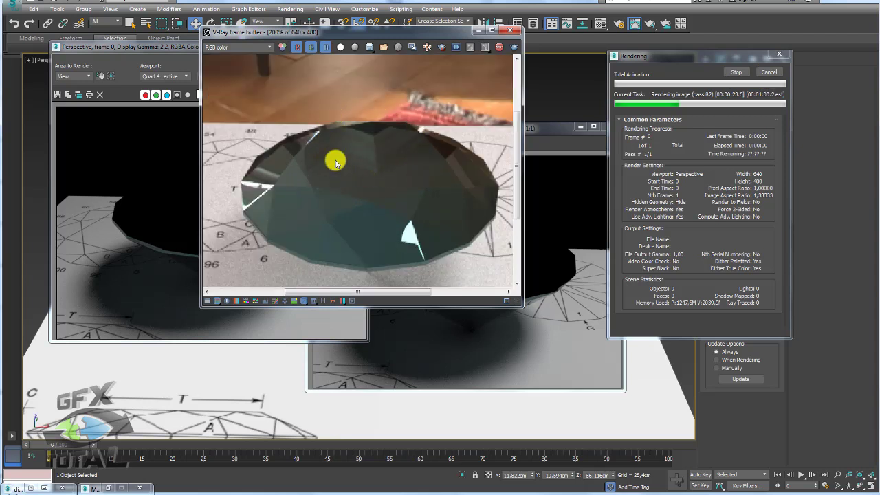
click(770, 71)
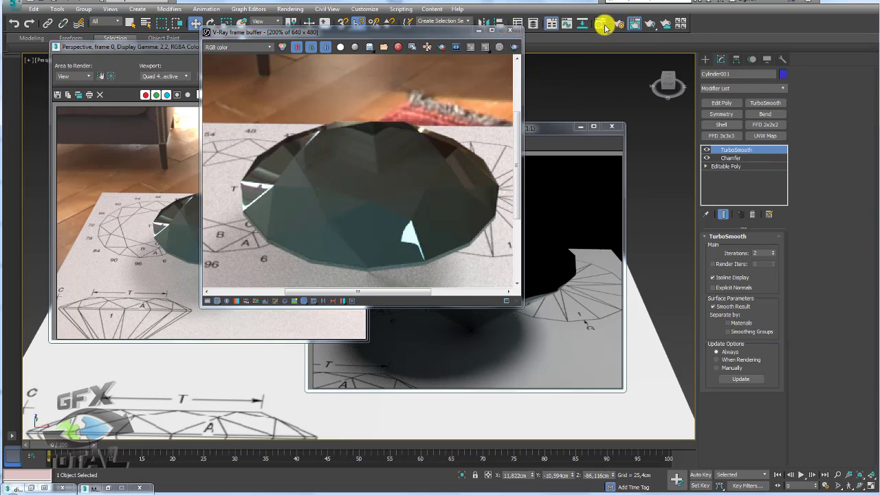
click(509, 31)
click(359, 46)
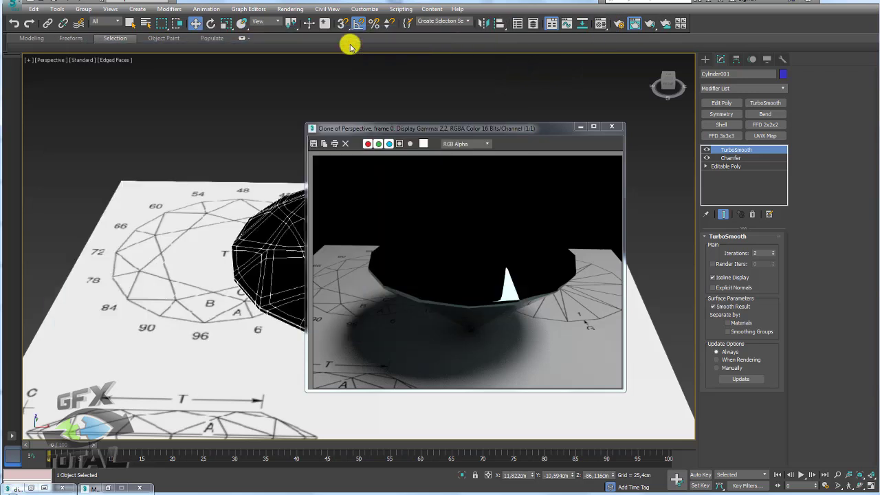
Step: Close the cloned render window and place the living.hdr environment map in an empty material sample slot as an instance
click(599, 25)
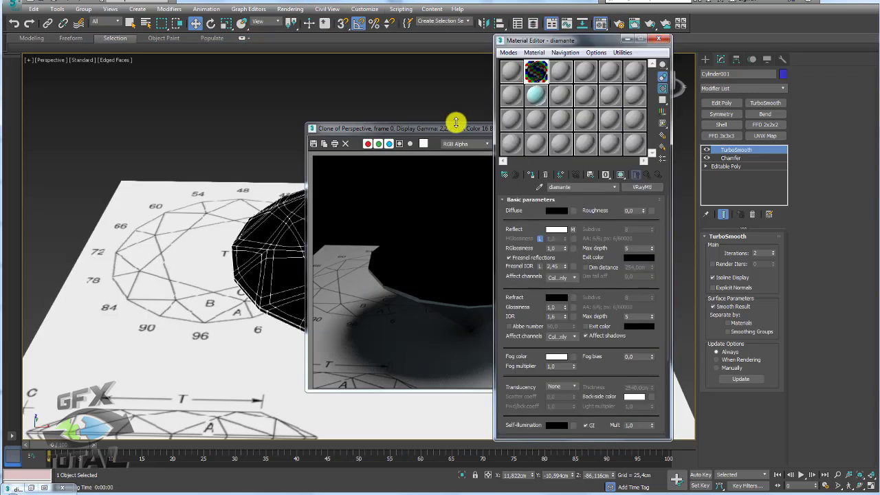
click(455, 123)
click(611, 125)
drag(561, 41, 526, 55)
click(290, 9)
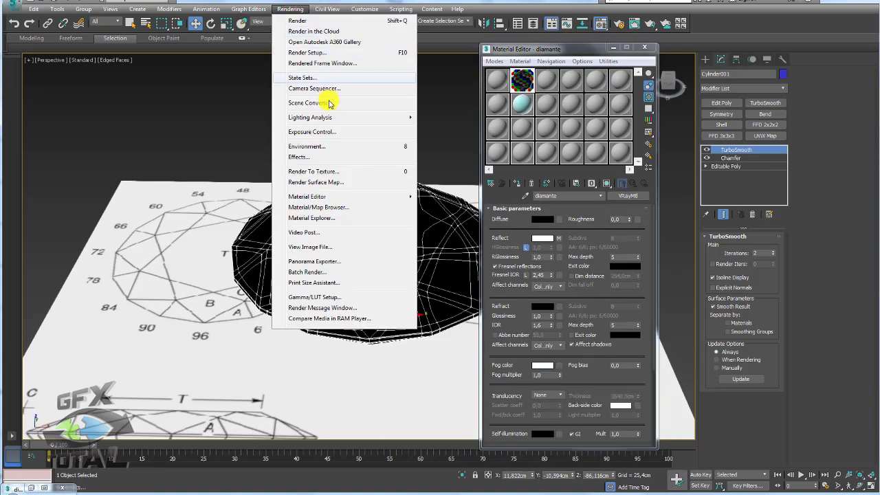
click(319, 152)
drag(406, 71, 312, 53)
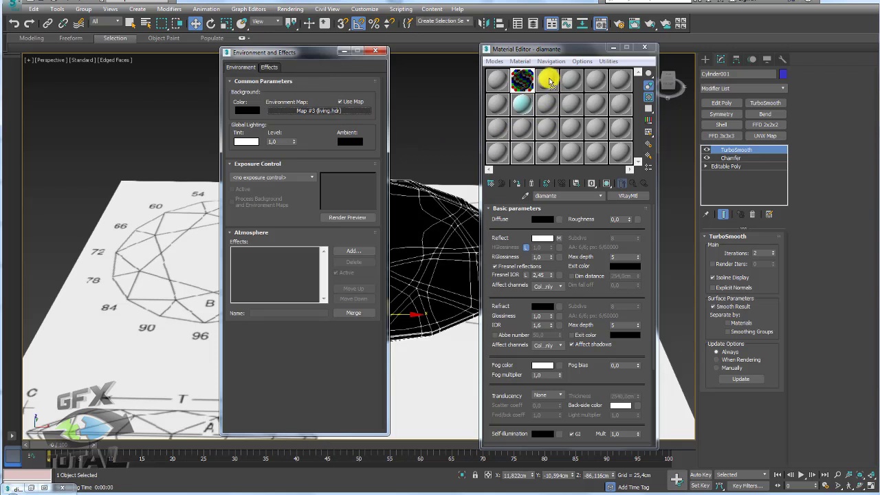
drag(548, 81, 548, 81)
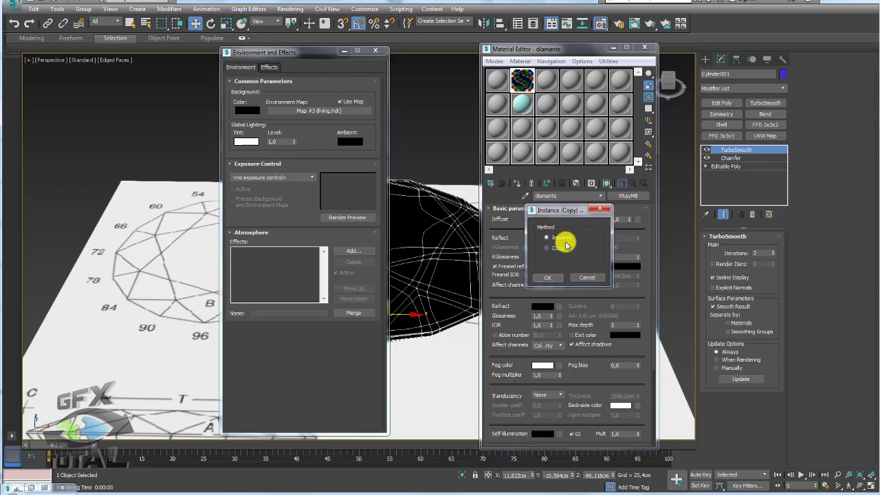
click(548, 277)
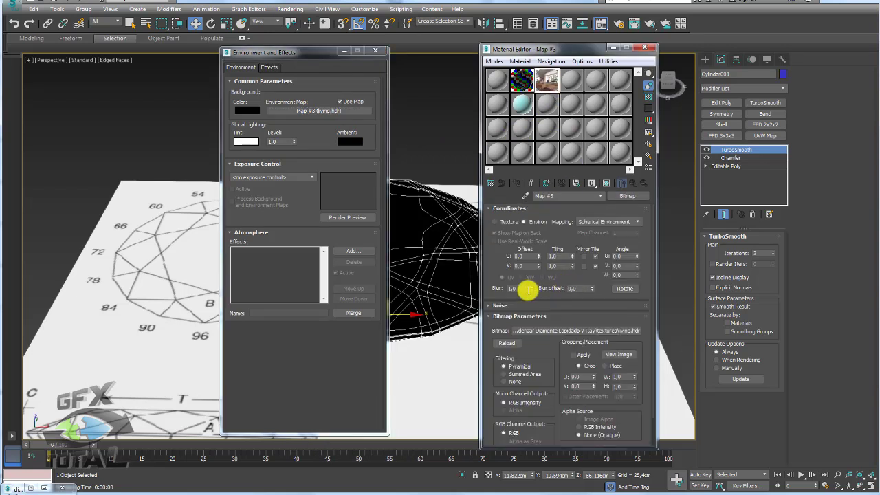
Step: Set the HDR map's blur to 5.0, check its enlarged preview, and close the environment settings
drag(528, 289, 483, 283)
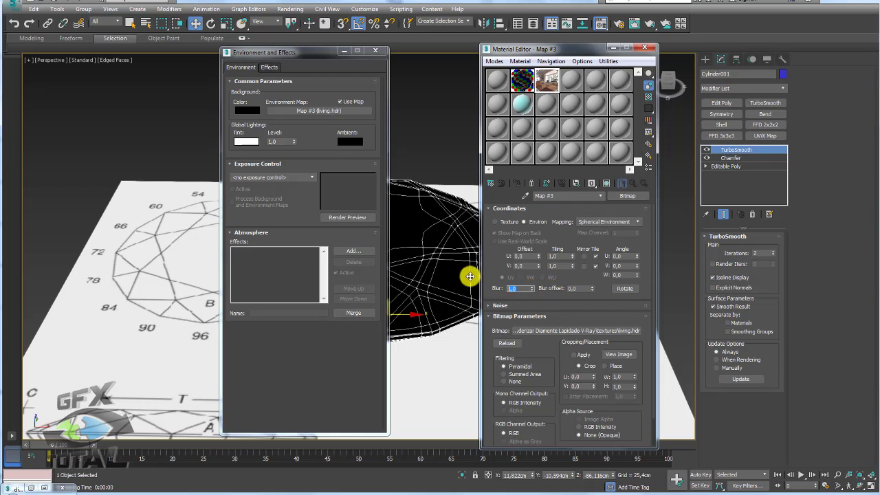
text(5)
key(Return)
double_click(548, 83)
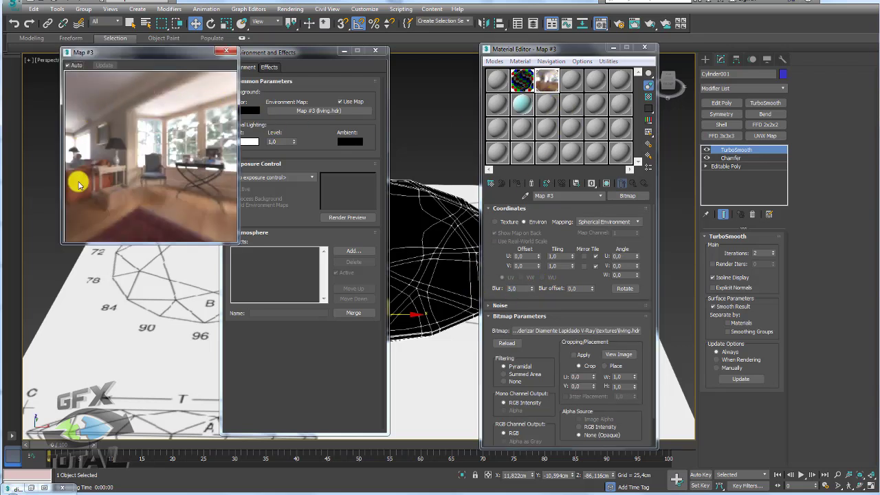
click(231, 54)
click(375, 50)
Step: Test render the diamond with the blurred HDR environment, view the whole frame, then cancel and close the render
click(649, 23)
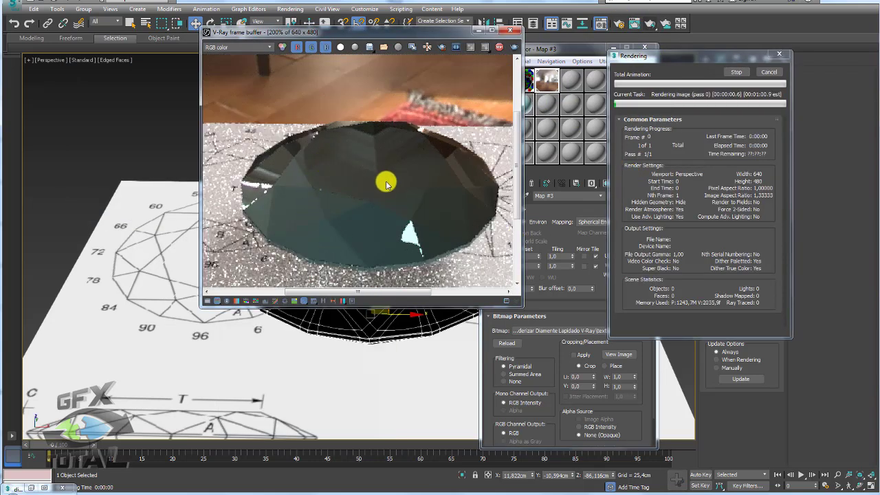
scroll(367, 167, down, 2)
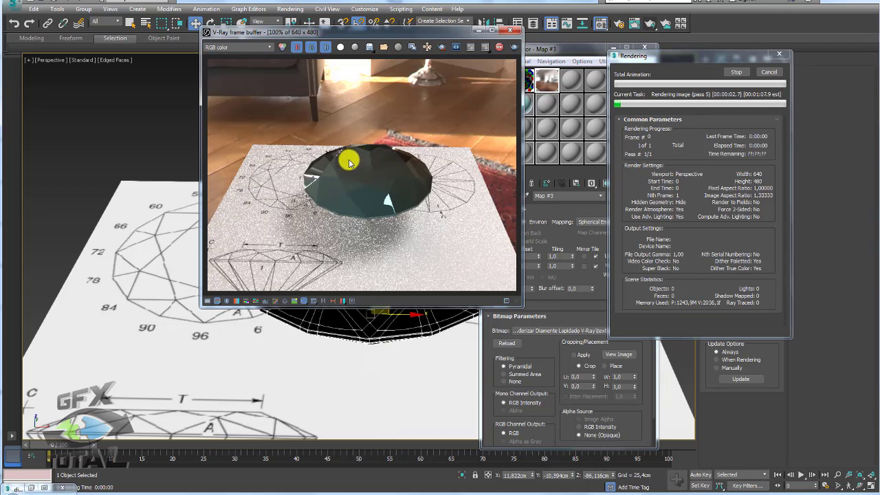
click(768, 71)
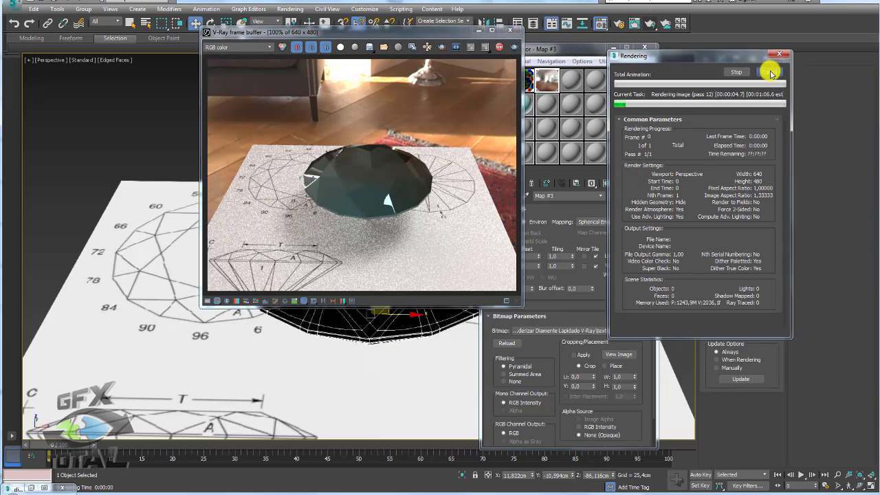
click(509, 31)
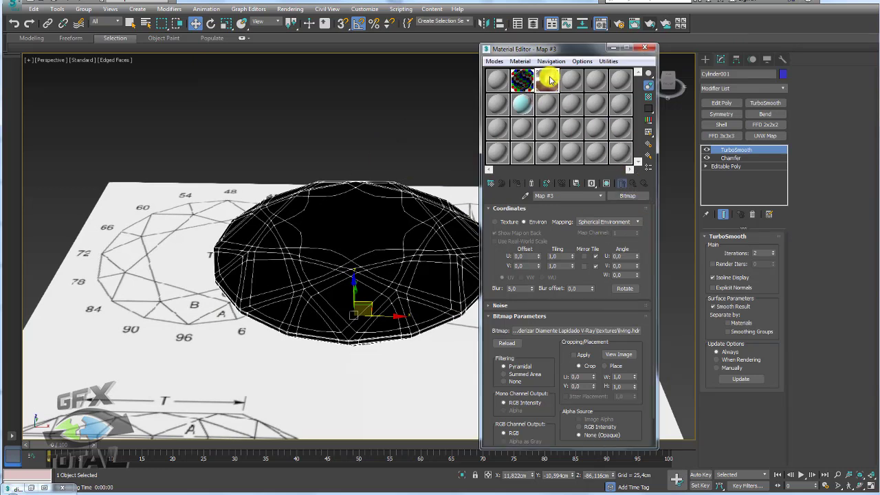
Step: Wrap the HDR map in a ColorCorrection map, keeping the old map as sub-map, and reduce its saturation to -70.1
scroll(413, 101, up, 1)
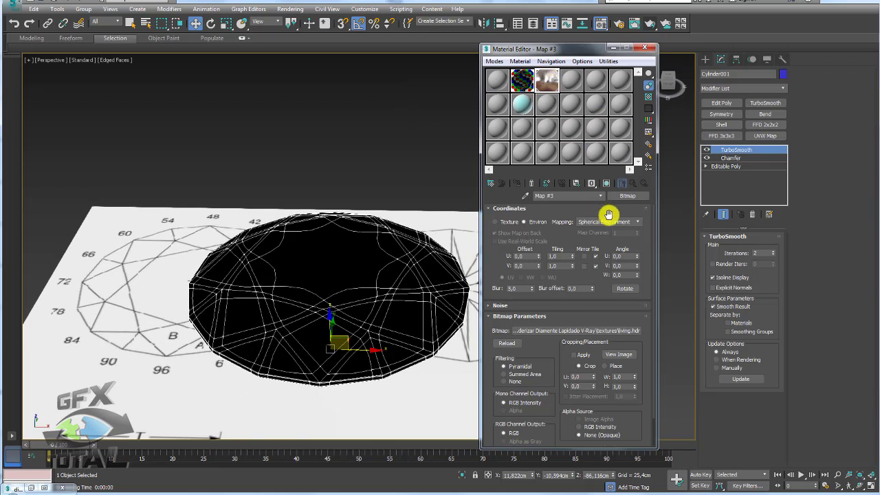
double_click(544, 81)
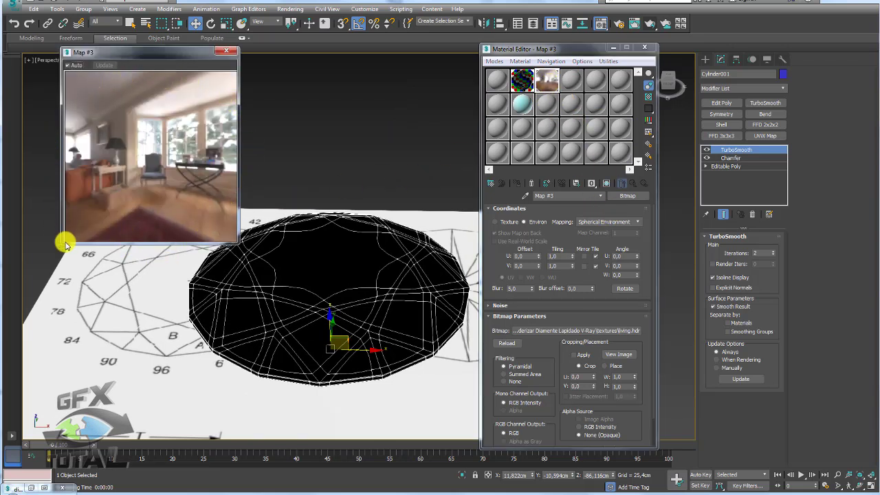
click(628, 196)
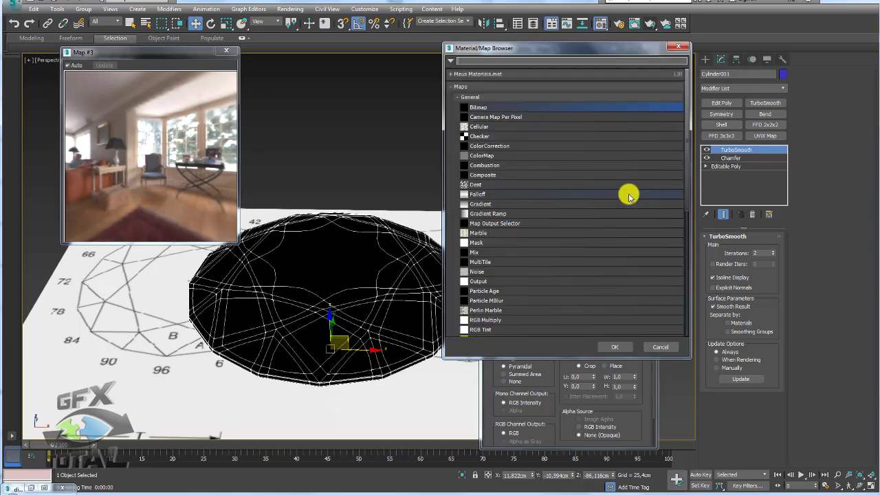
double_click(490, 146)
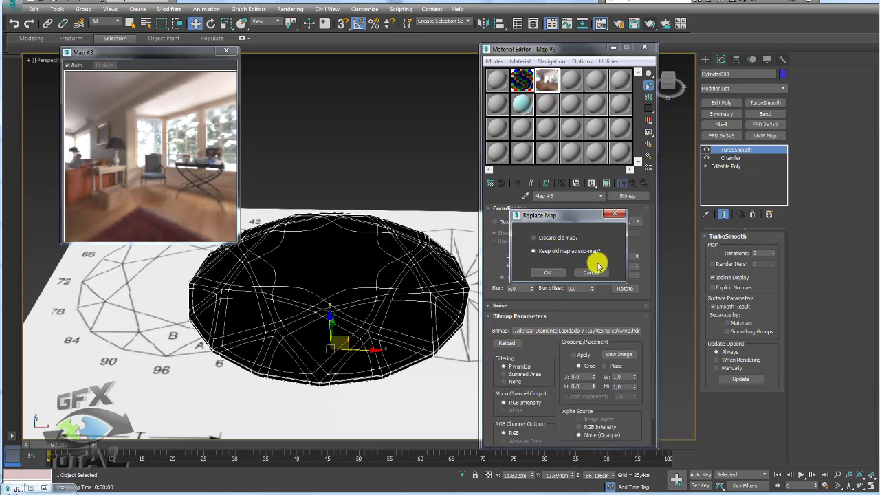
click(556, 273)
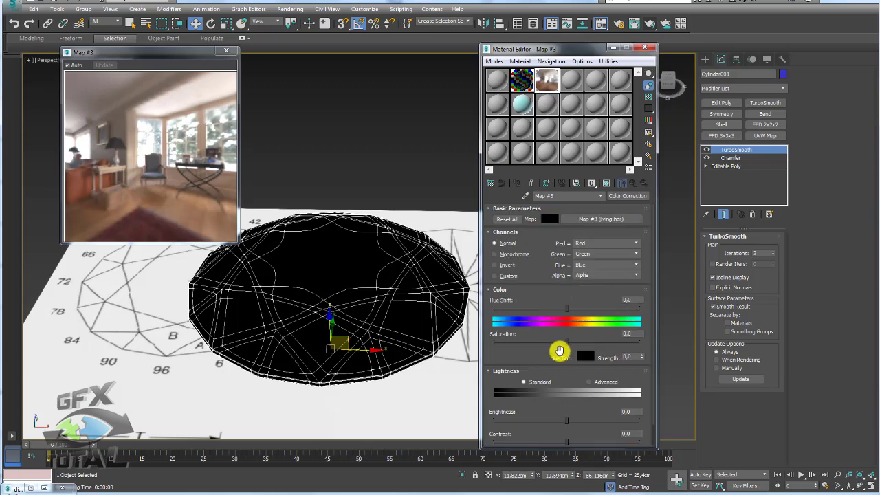
drag(564, 342, 517, 342)
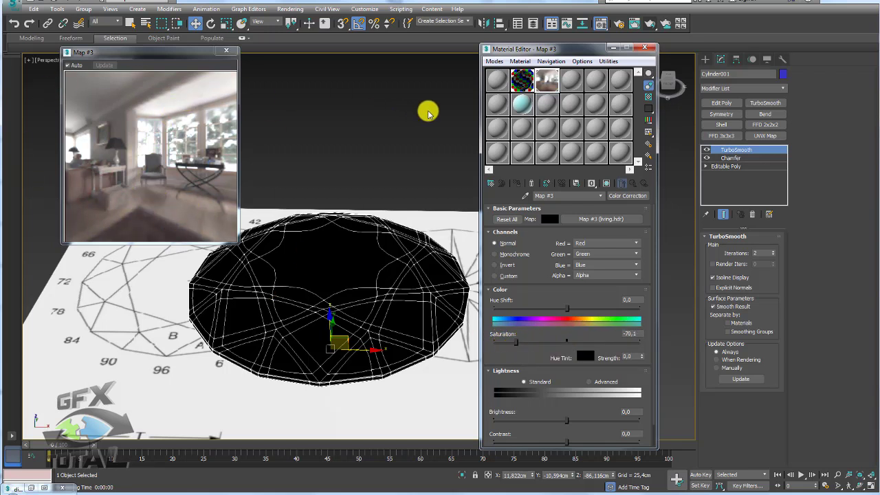
click(647, 49)
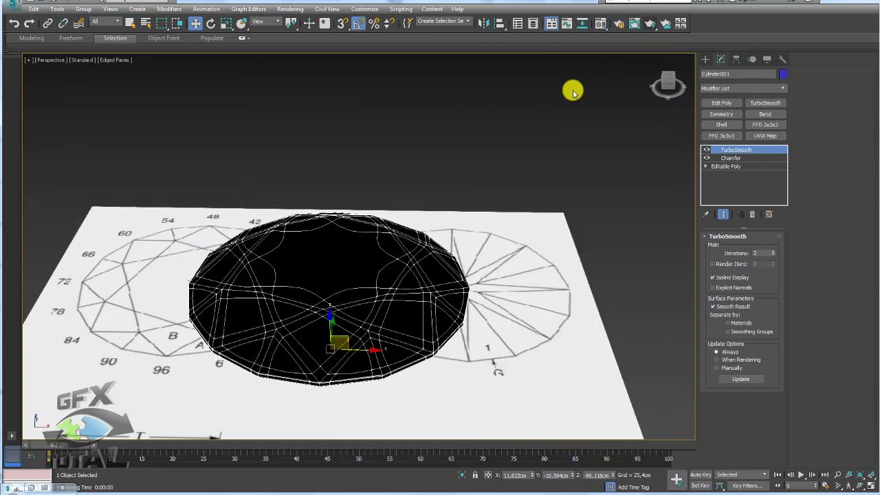
Step: Copy the color-corrected HDR map and paste it as an instance into the diamante material's Environment map slot
click(601, 24)
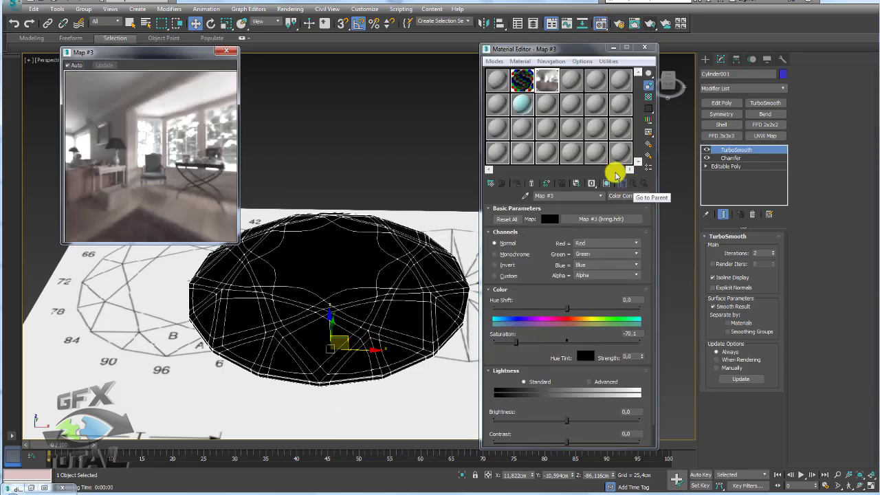
click(548, 79)
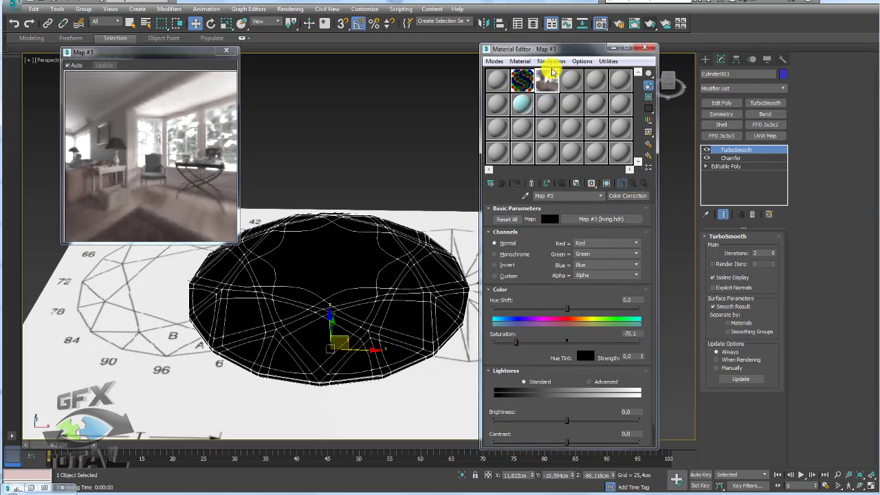
right_click(625, 199)
click(651, 218)
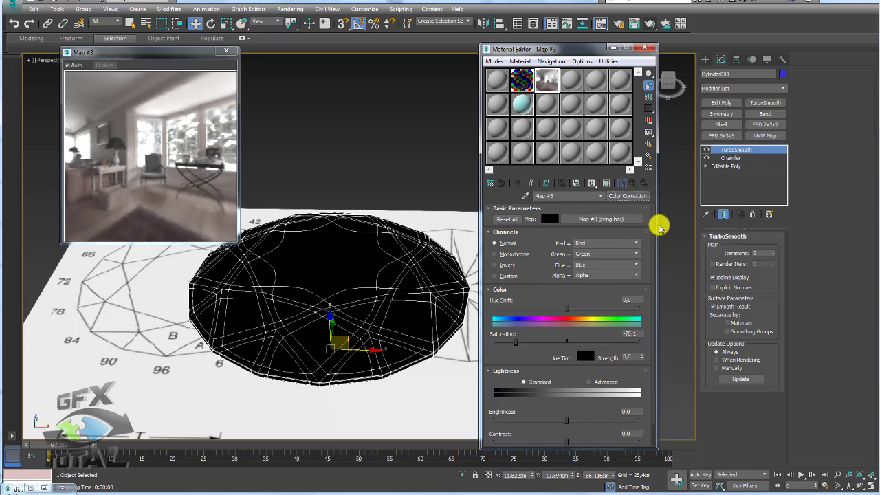
click(524, 81)
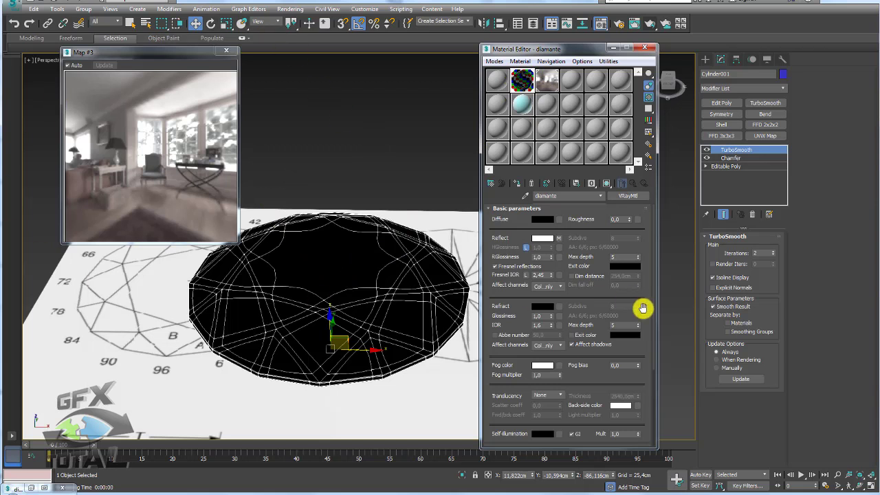
drag(643, 308, 650, 94)
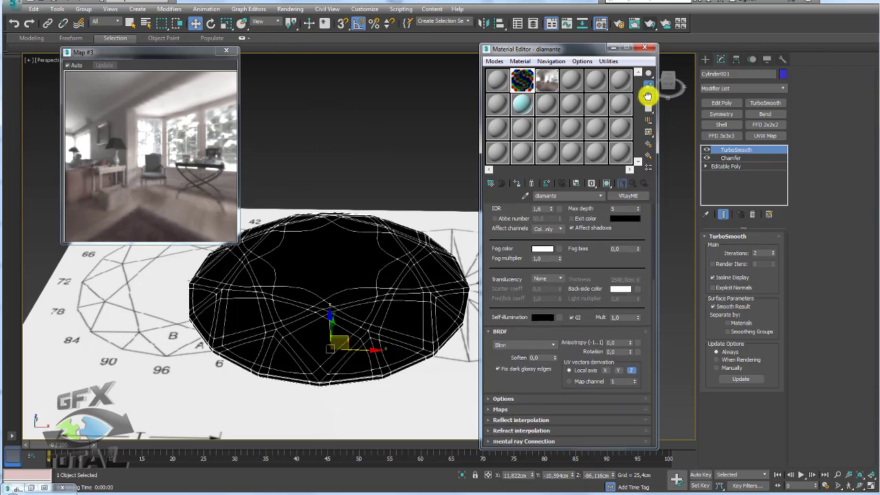
click(494, 410)
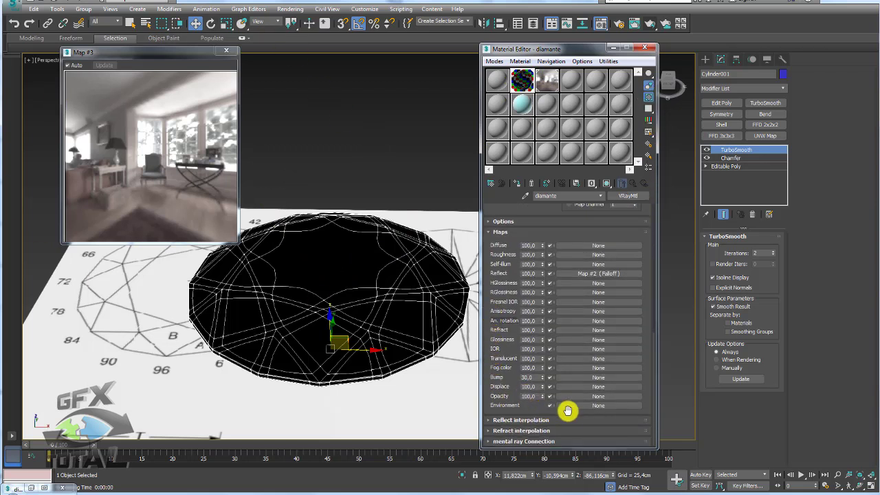
right_click(583, 408)
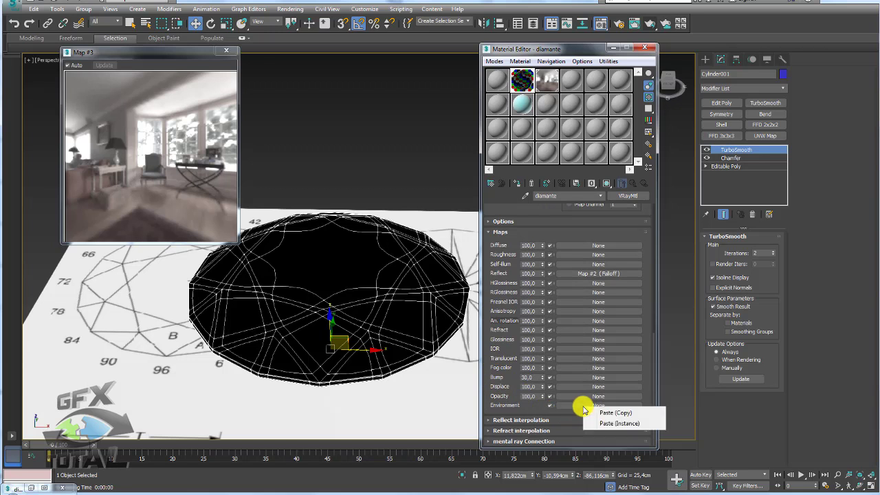
click(618, 425)
Step: Examine the room reflections in the enlarged diamante material preview, then close both preview windows
double_click(522, 81)
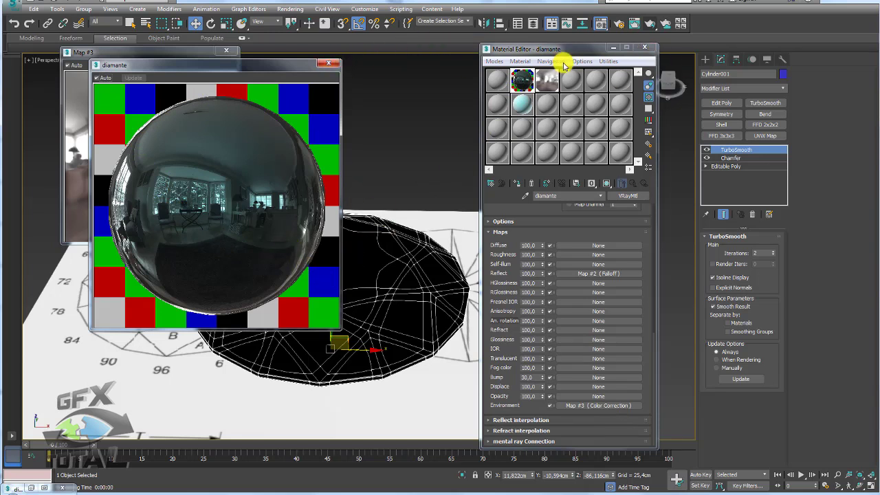
click(328, 64)
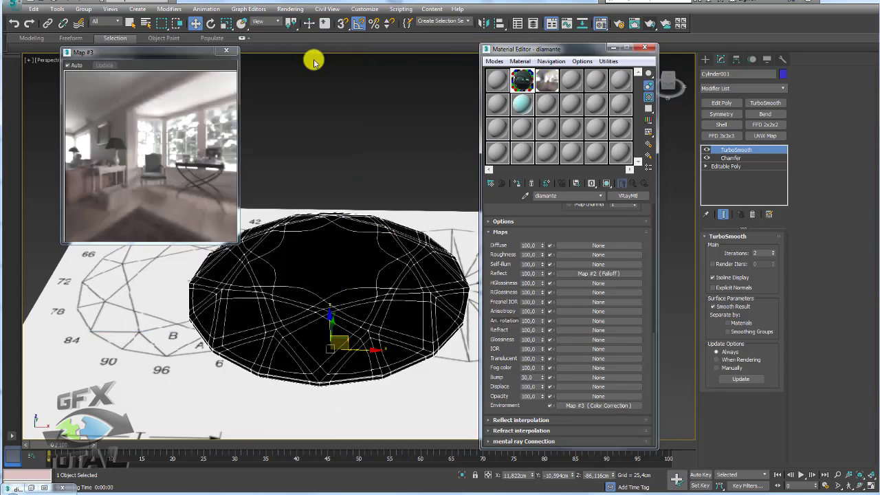
click(226, 51)
Step: Disable the scene's environment background map and close the environment settings and material editor
click(291, 9)
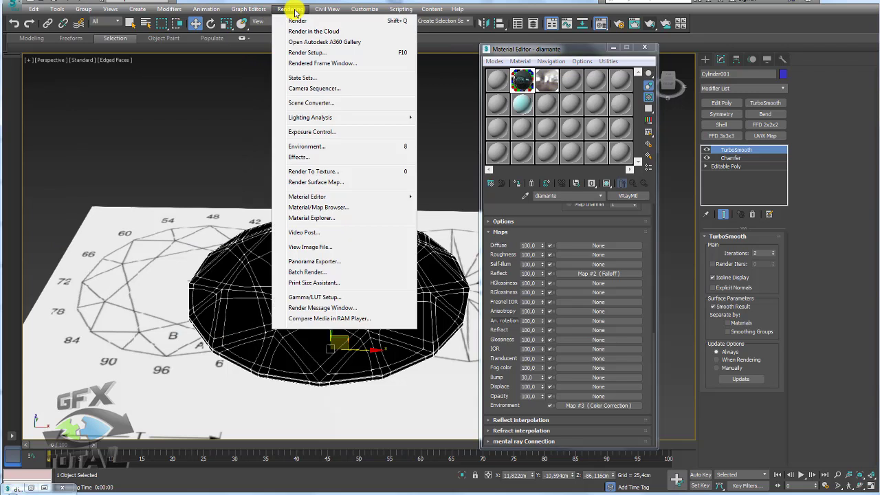
click(319, 146)
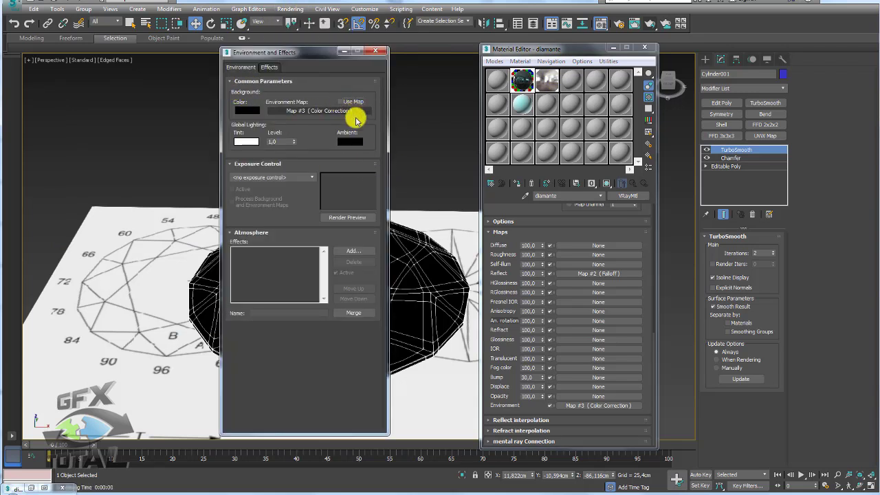
click(377, 51)
click(644, 48)
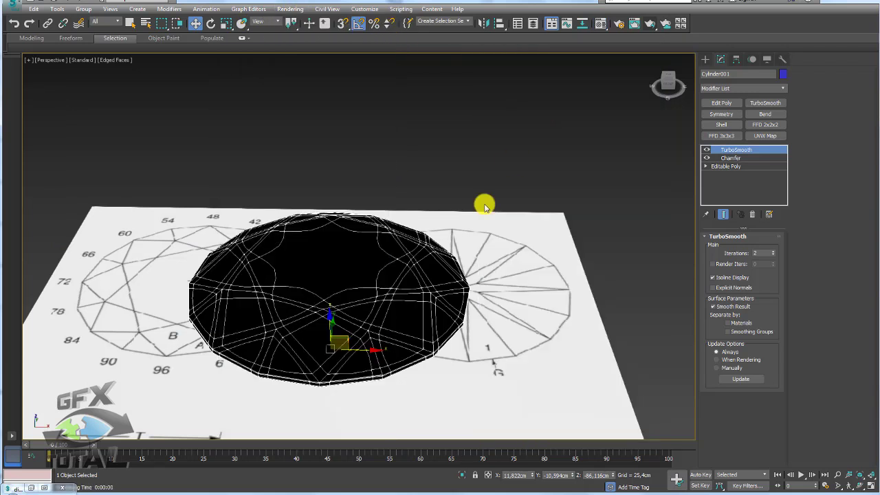
Step: Test render a wider view of the diamond without the background map, examine its facets up close, then close the render
scroll(511, 167, down, 3)
scroll(521, 213, up, 2)
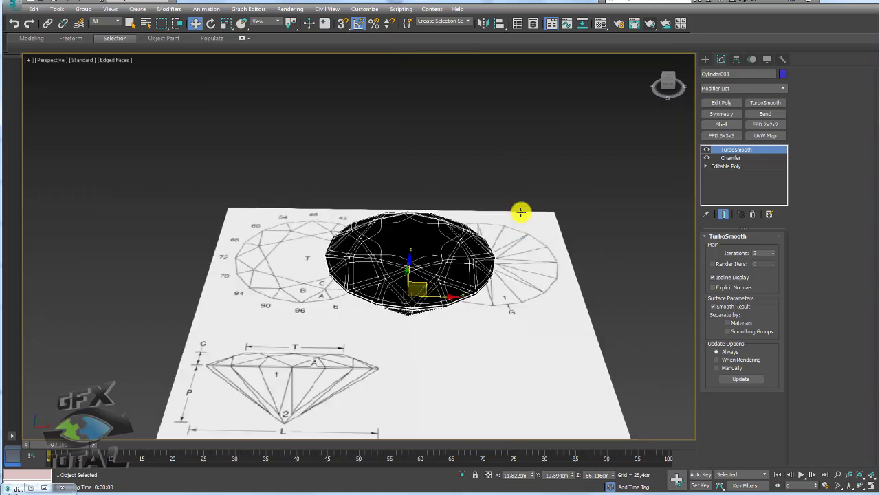
click(650, 26)
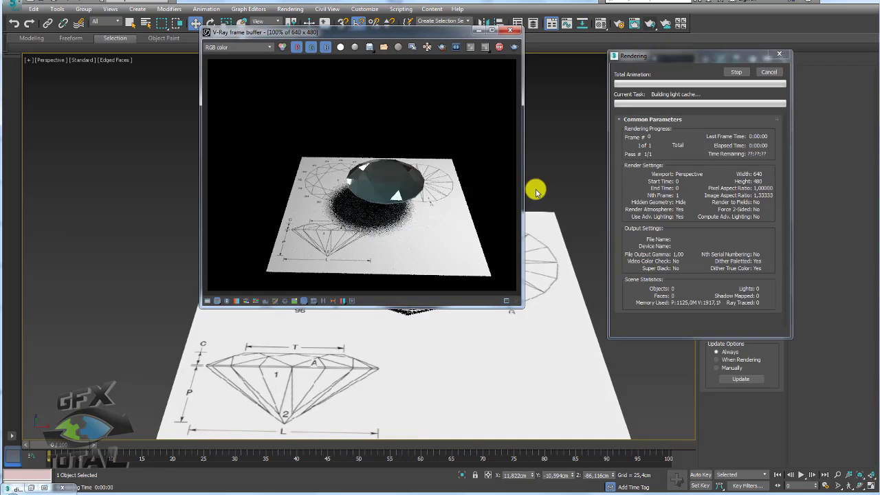
scroll(385, 183, up, 1)
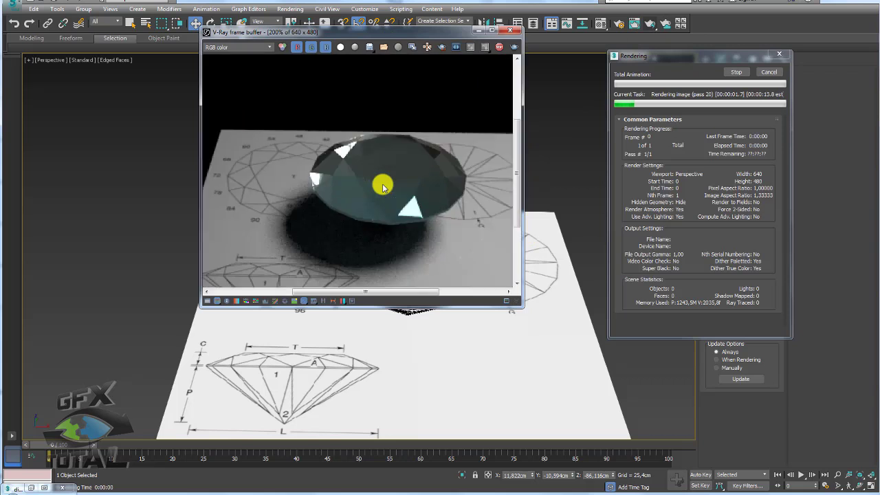
scroll(387, 199, up, 1)
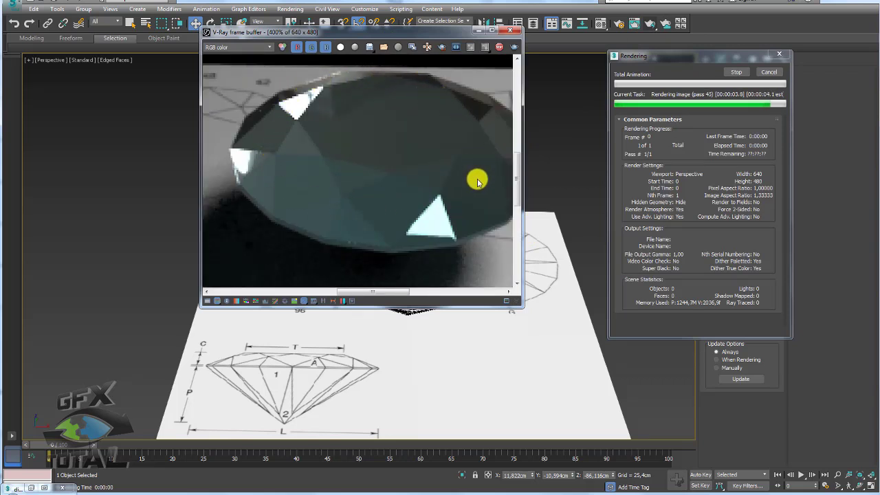
click(774, 74)
click(509, 30)
middle_drag(481, 227, 342, 256)
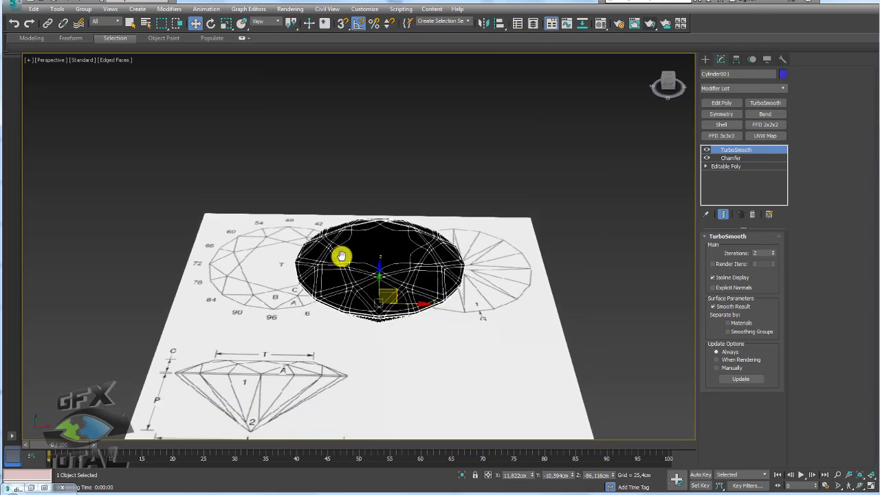
Step: Set the diamante material's Refract color to pure white with a value of 255
scroll(341, 256, up, 2)
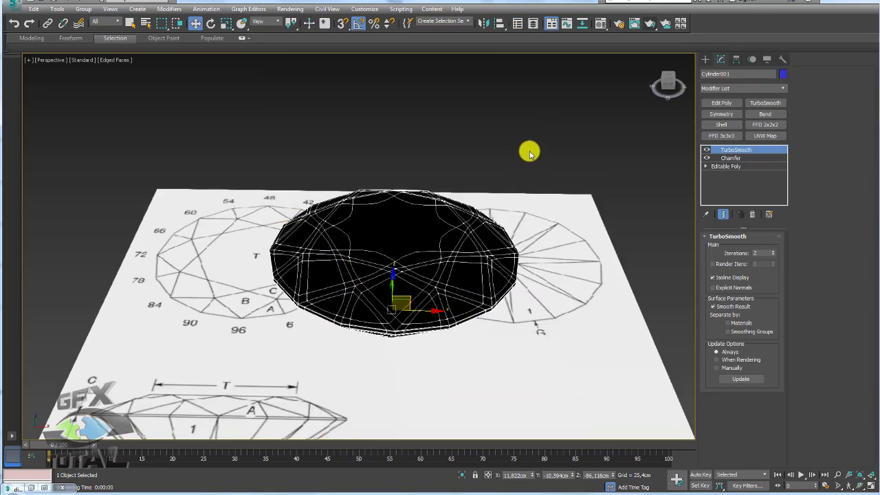
click(599, 25)
scroll(644, 310, down, 5)
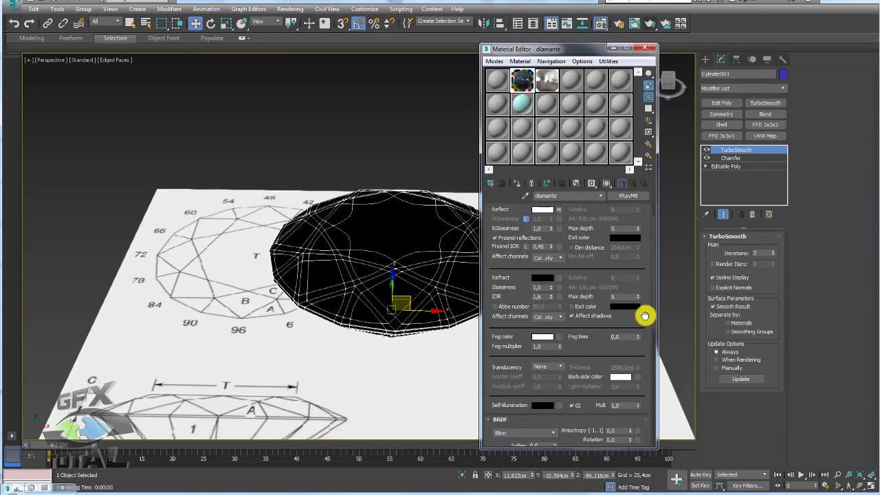
drag(646, 299, 648, 281)
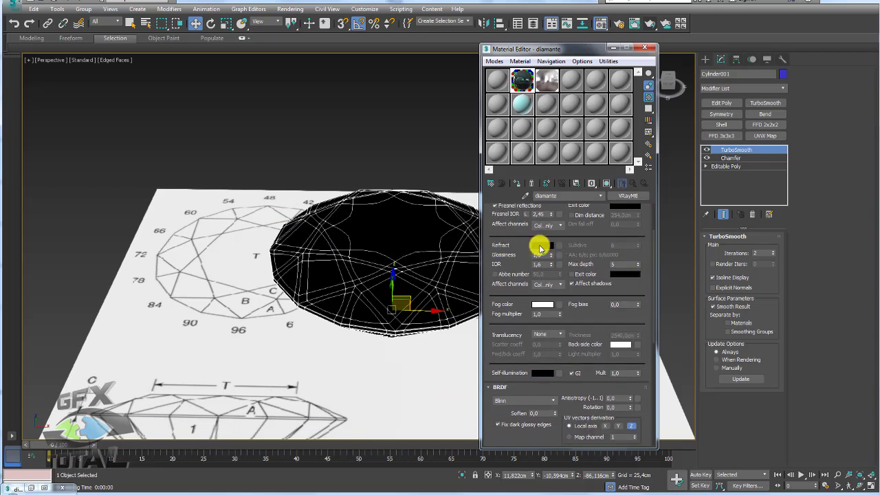
click(542, 245)
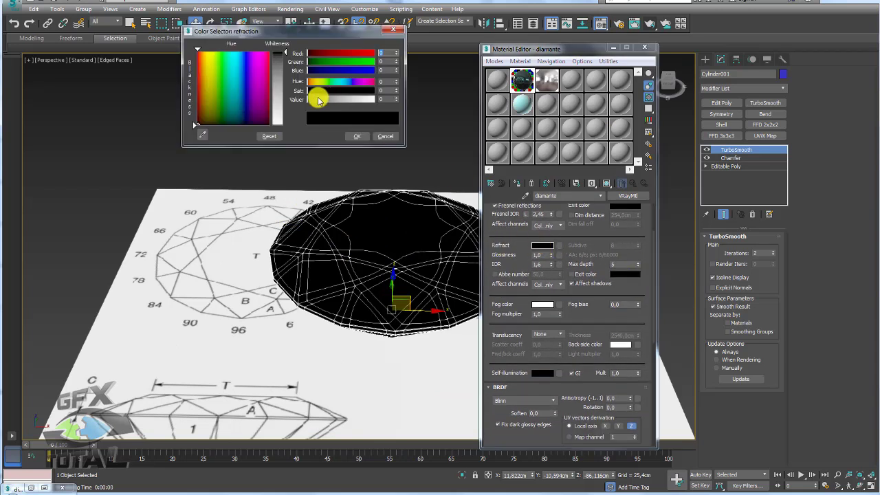
drag(318, 100, 389, 108)
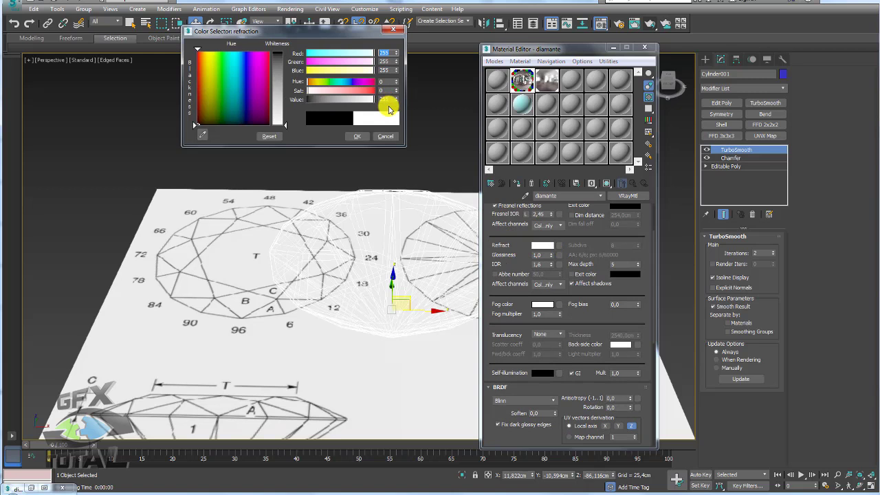
click(359, 136)
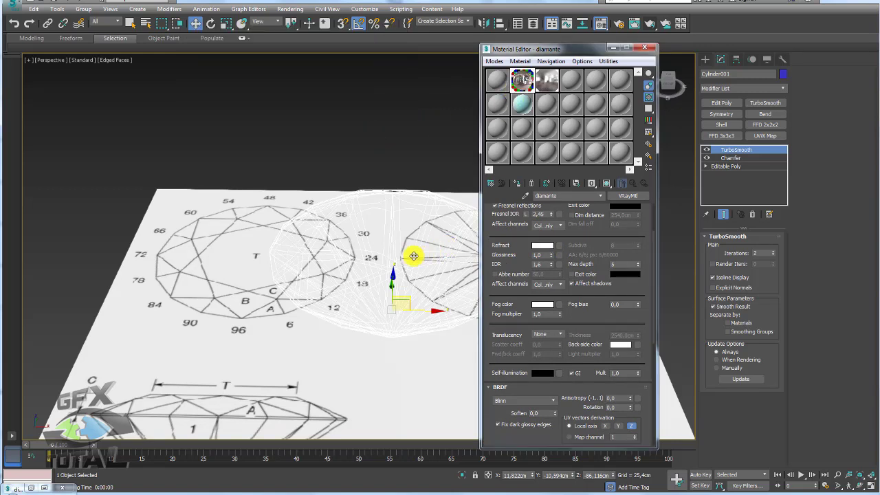
Step: Examine the diamante material in an enlarged preview, then close the preview and the material editor
alt+middle_drag(413, 255, 363, 203)
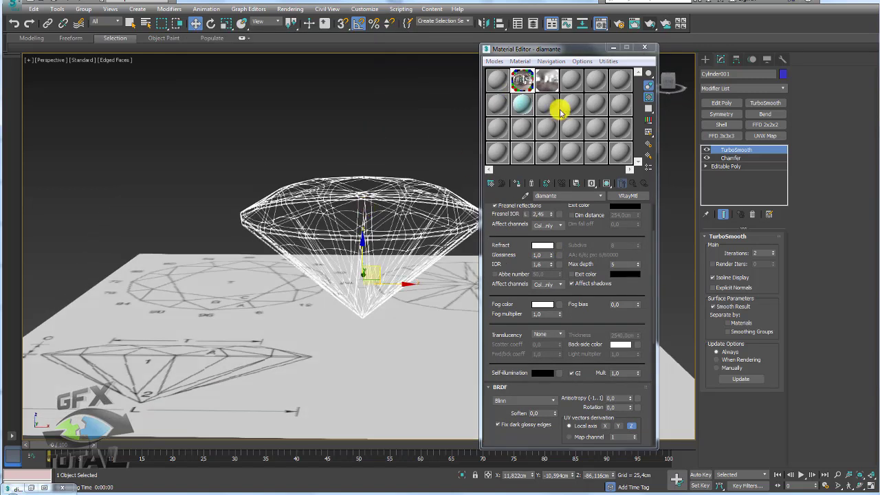
double_click(524, 81)
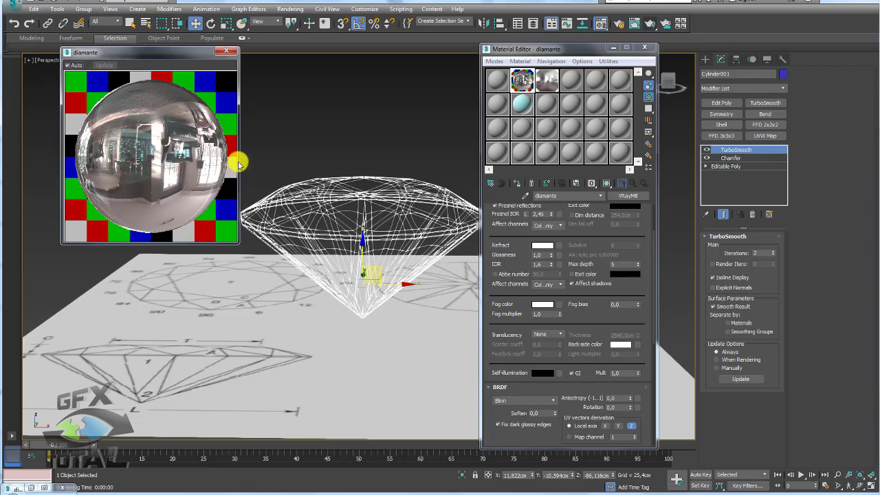
click(228, 53)
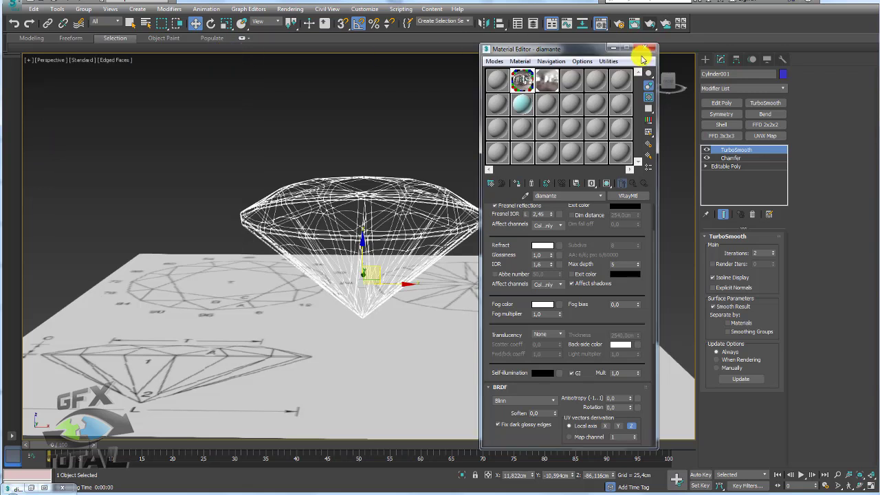
click(646, 51)
Step: Test render the refractive diamond from a higher viewpoint, examine its transparency, then close the render
alt+middle_drag(495, 206, 549, 186)
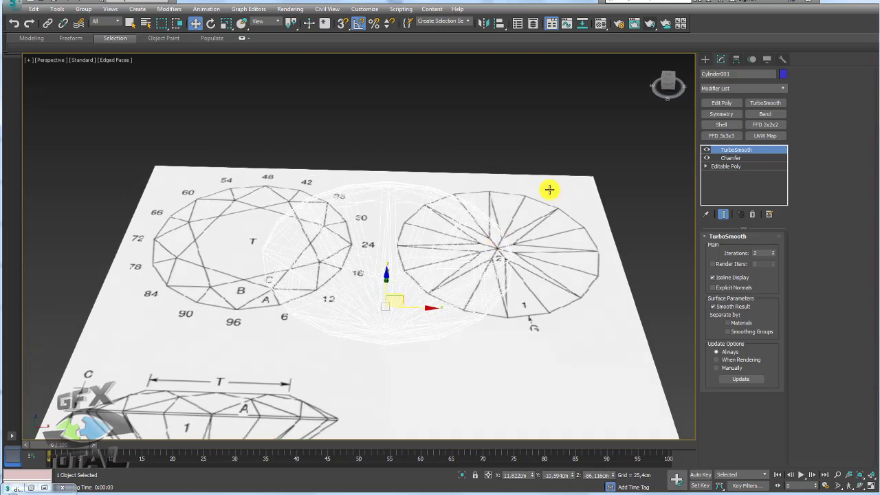
click(654, 24)
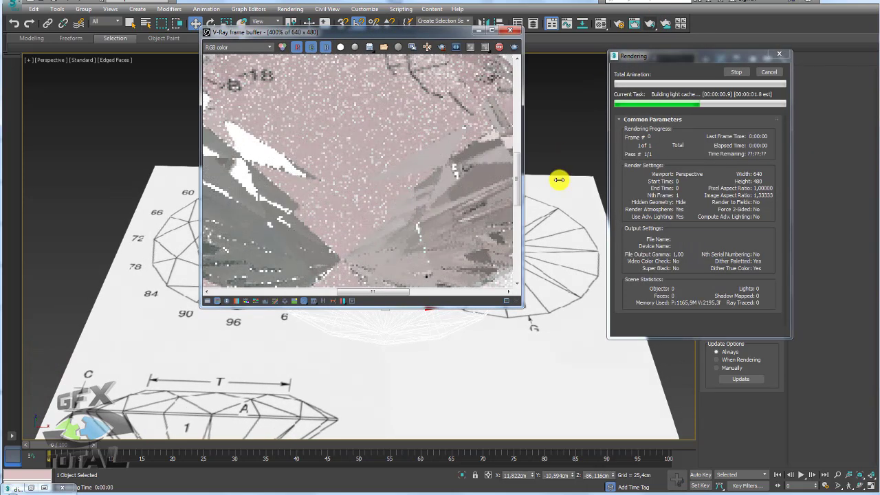
scroll(424, 173, down, 2)
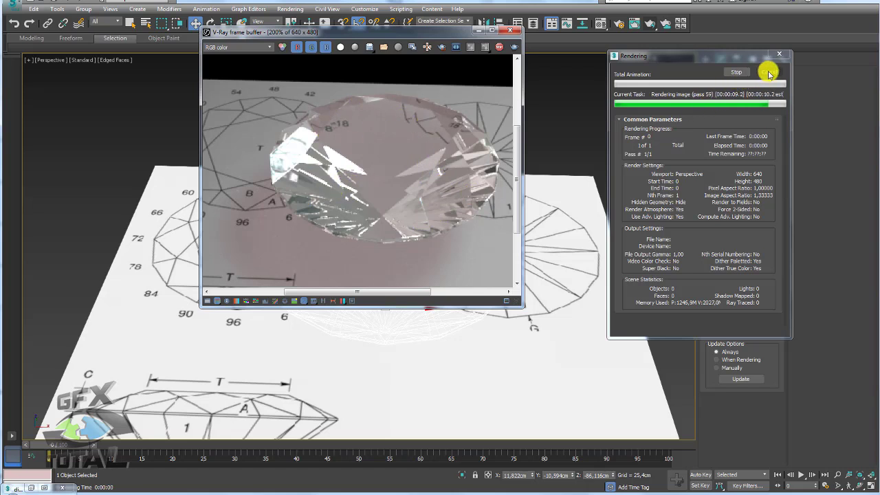
click(509, 30)
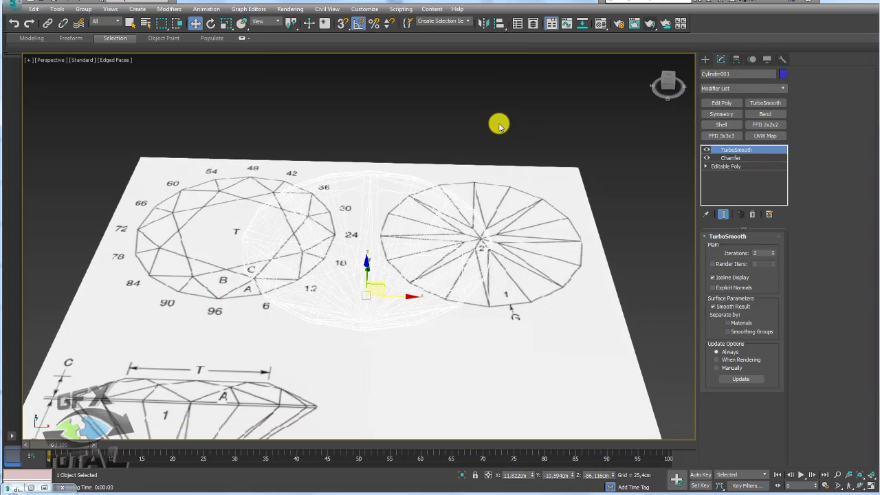
Step: Set the diamante material's refraction IOR to 3.0, comparing it with 1.5 in the enlarged material preview
alt+middle_drag(496, 122, 542, 135)
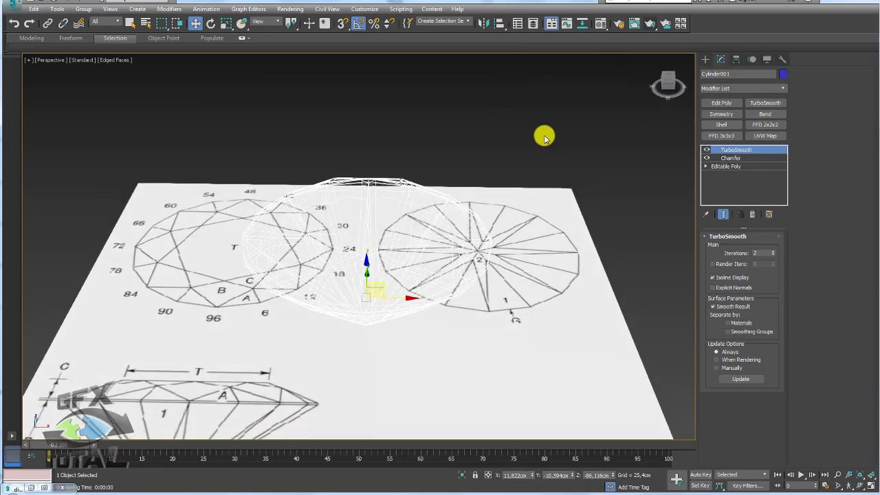
click(597, 25)
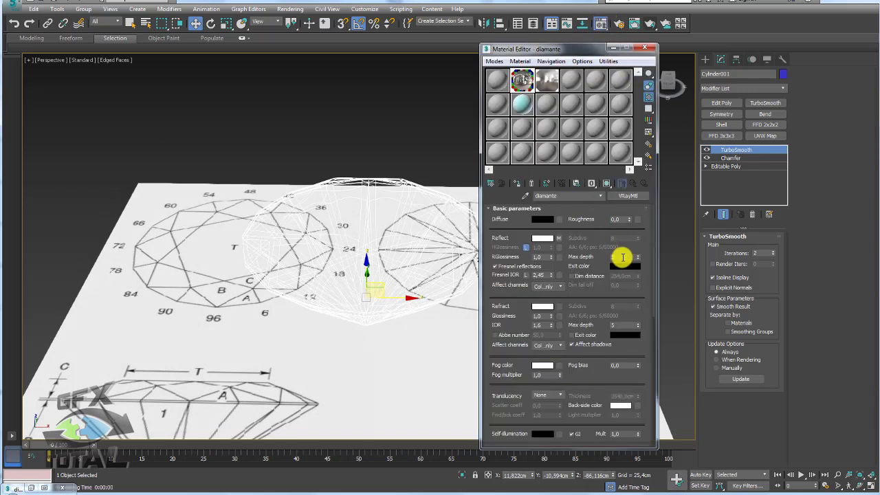
drag(645, 261, 646, 182)
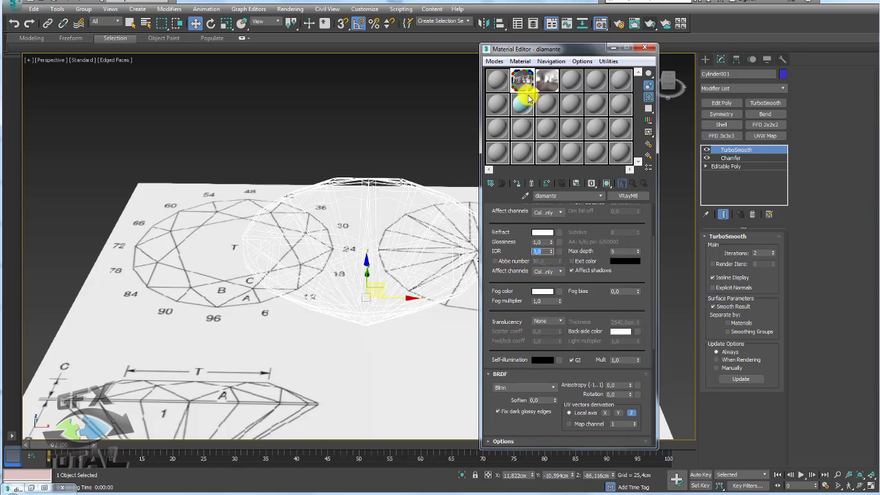
double_click(521, 83)
click(545, 250)
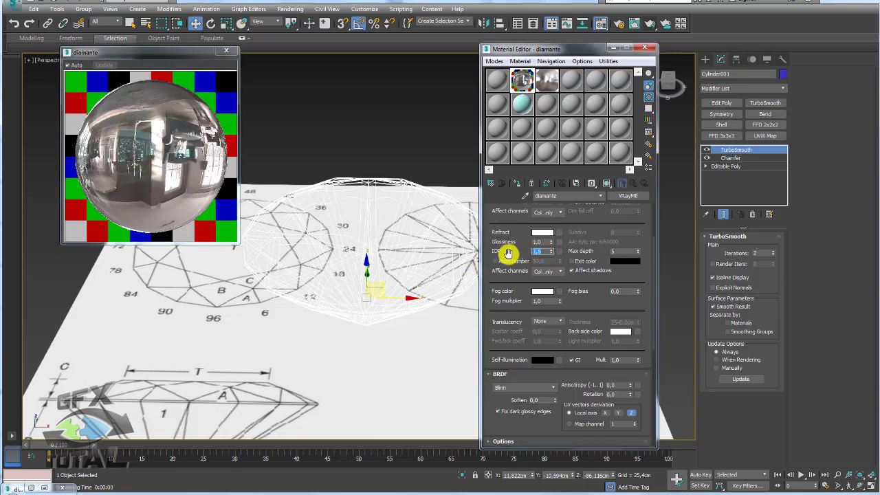
key(Return)
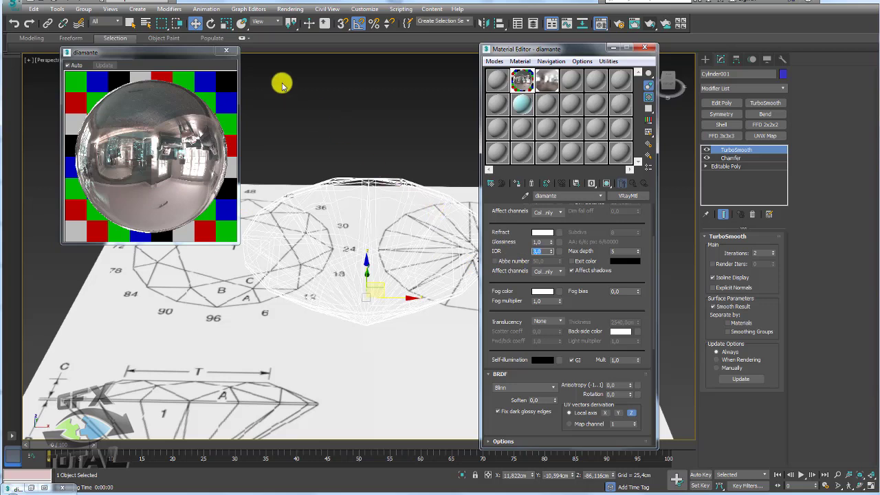
click(227, 51)
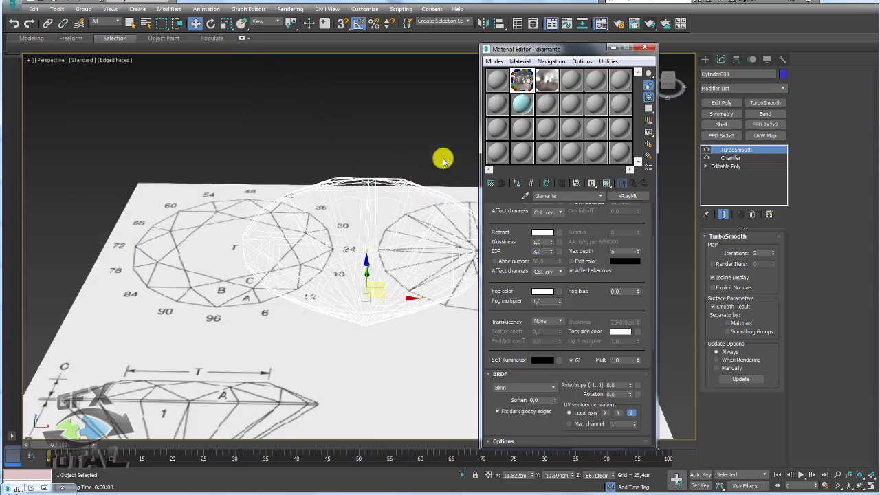
Step: Test render the diamond with the new IOR, cancel the render near its end, close the material editor and examine the whole image
click(649, 23)
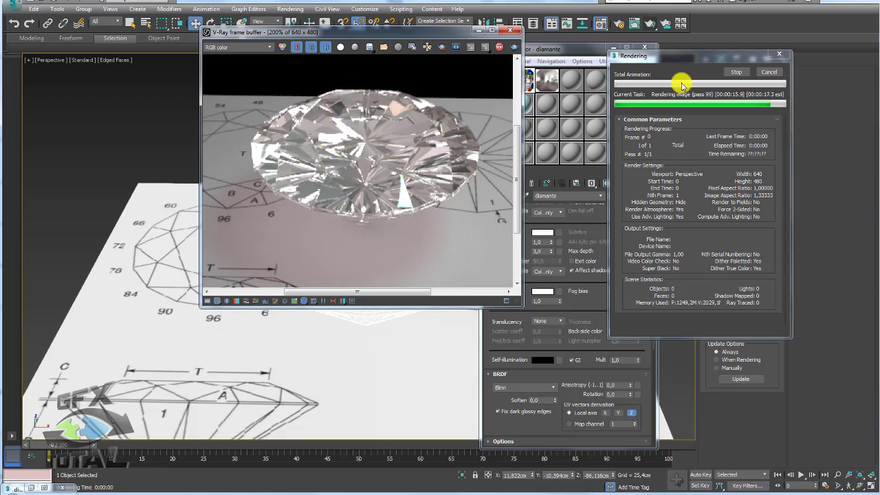
click(770, 72)
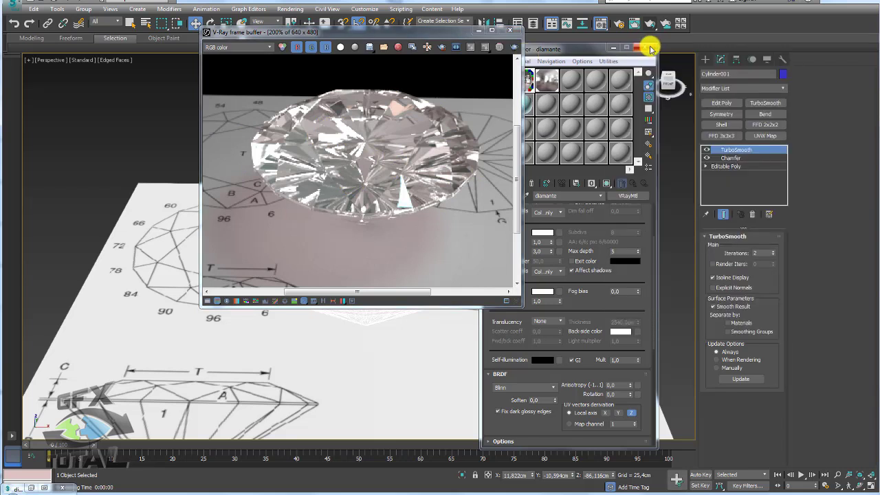
click(645, 48)
drag(444, 29, 401, 51)
middle_drag(488, 141, 527, 175)
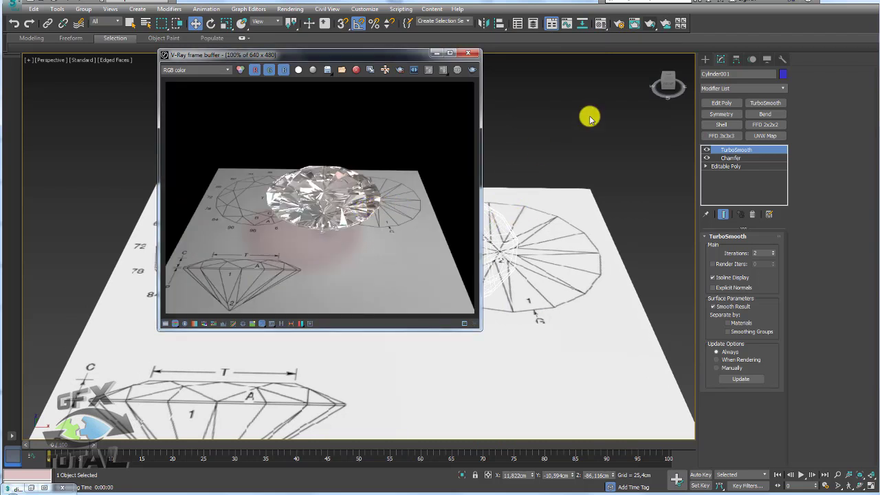
double_click(365, 206)
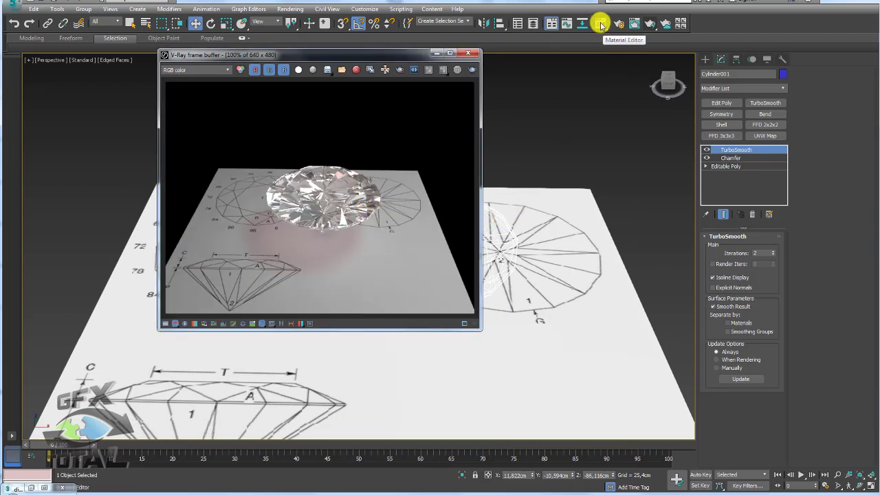
Step: Enable the Abbe number in the diamante material's refraction settings and set it to 10
click(600, 25)
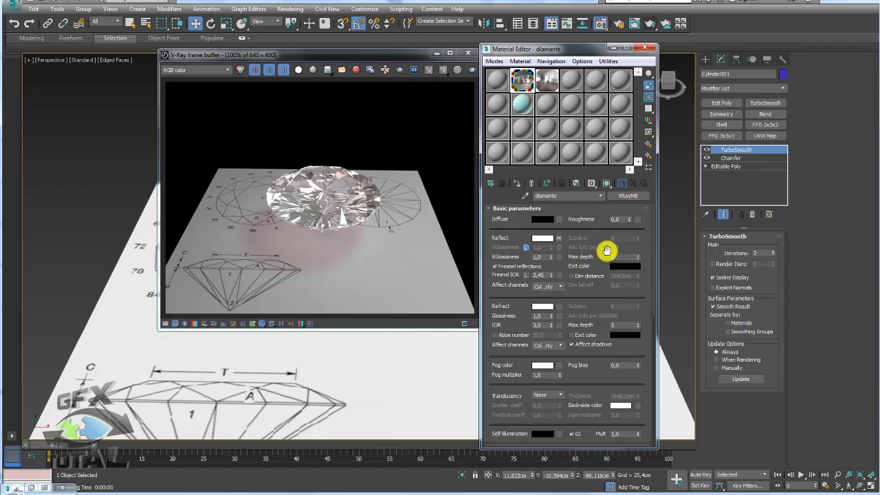
drag(646, 288, 644, 207)
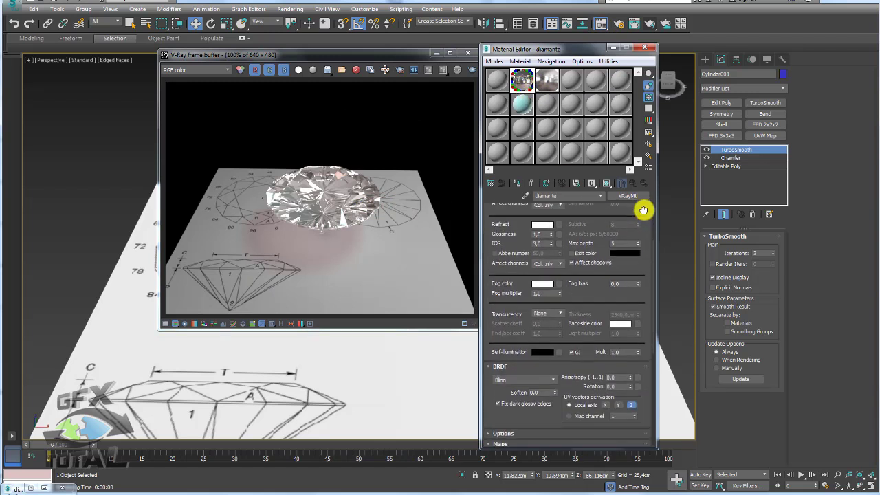
click(495, 259)
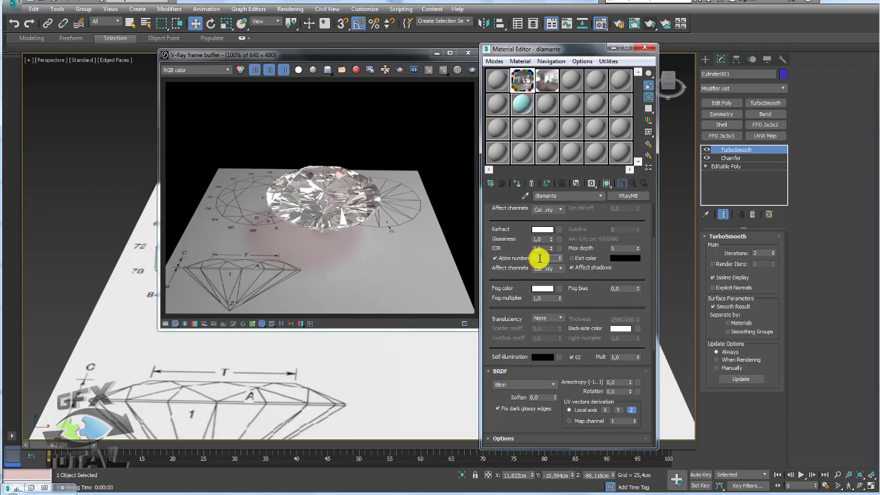
text(10)
key(Return)
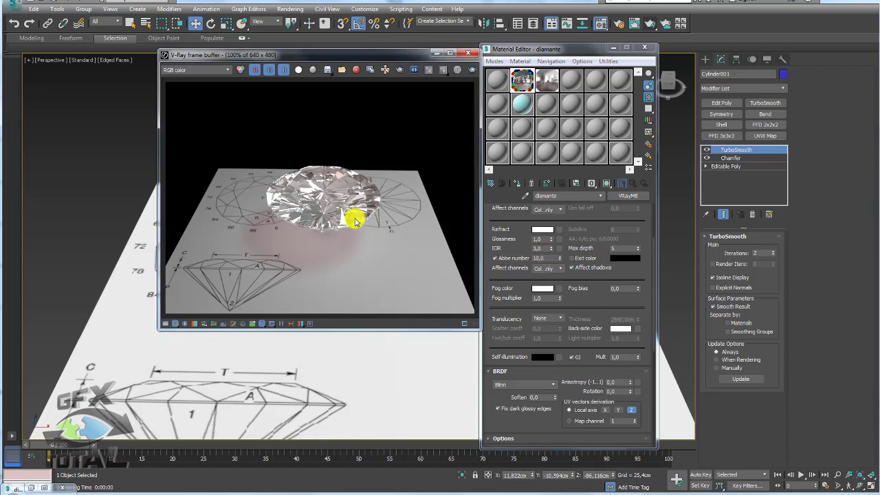
Step: Render a closer view of the diamond to examine the colored light dispersion in its facets, then stop the render
scroll(344, 380, up, 5)
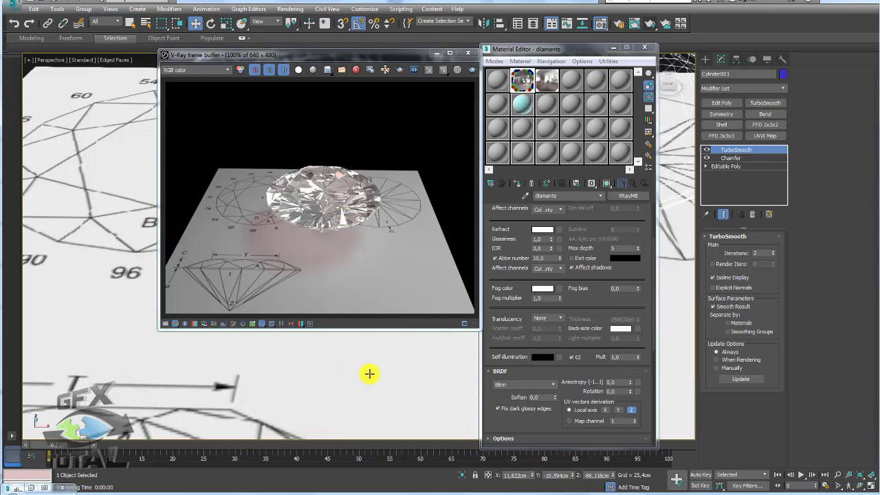
click(651, 23)
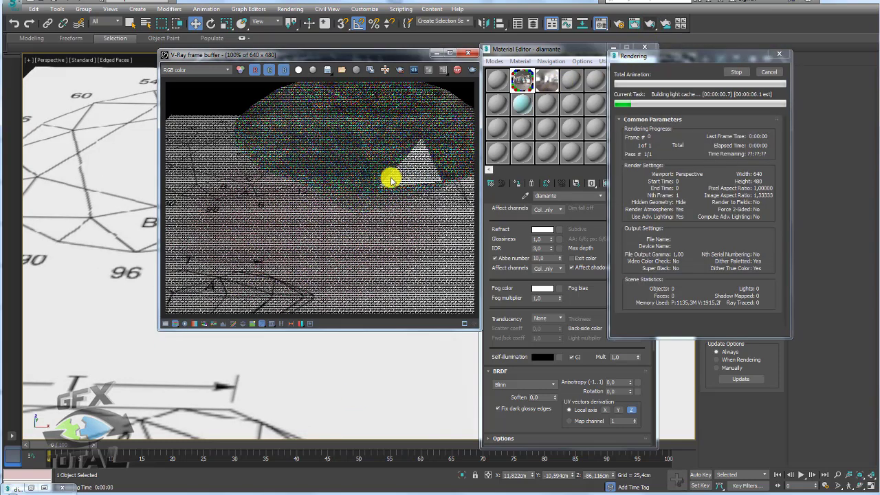
drag(365, 56, 333, 70)
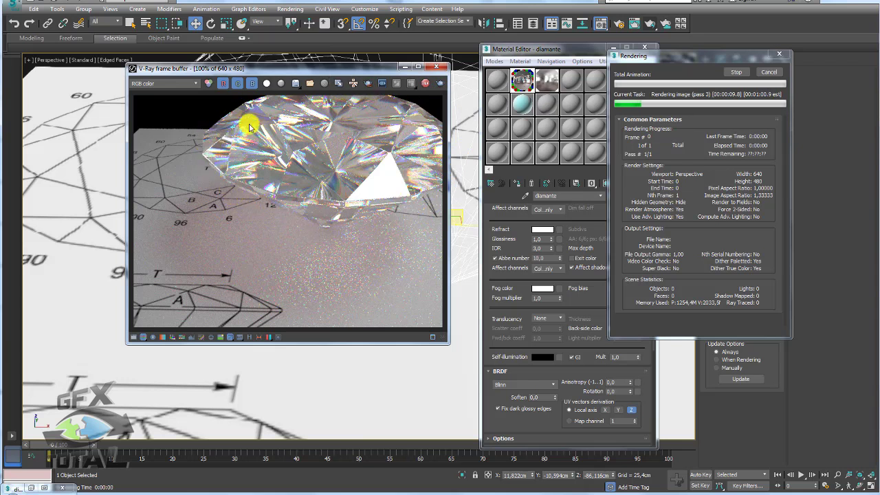
click(736, 72)
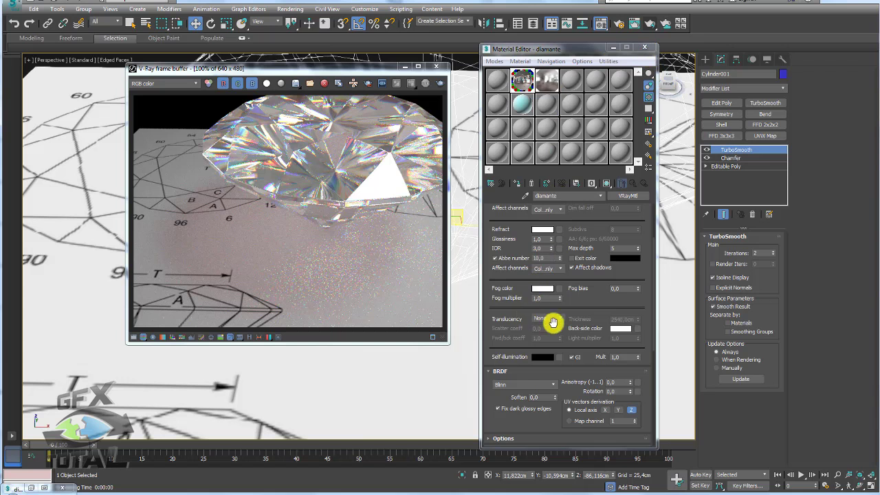
Step: Disable the Abbe number in the diamante material, then close the material editor and the rendered image
click(496, 259)
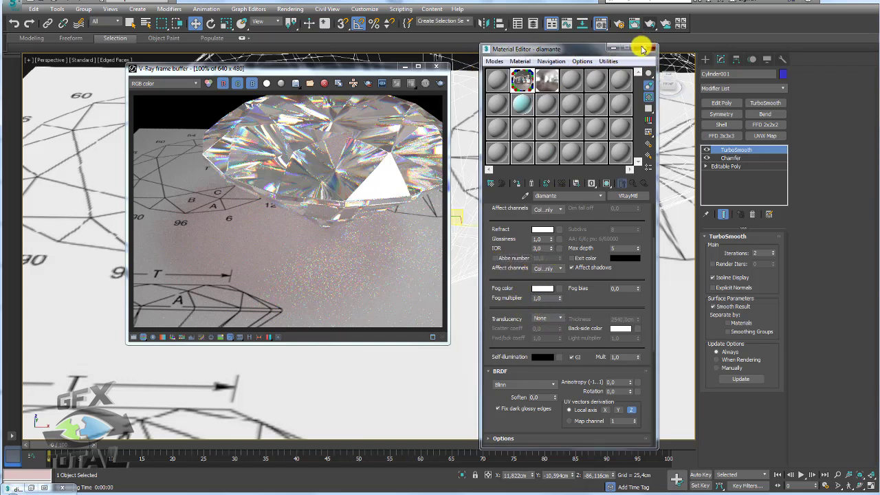
scroll(345, 185, down, 1)
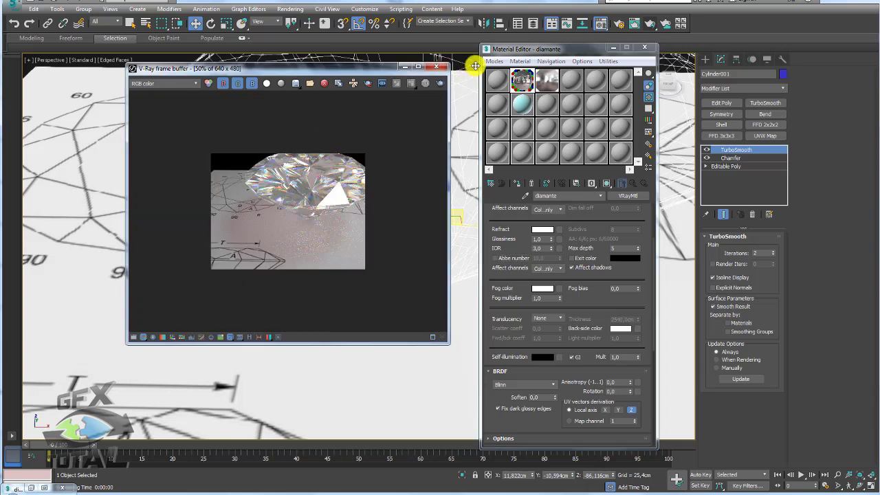
click(644, 48)
click(436, 67)
Step: Hide the reference image plane and frame the whole diamond in the perspective view with safe frames shown
scroll(487, 181, down, 1)
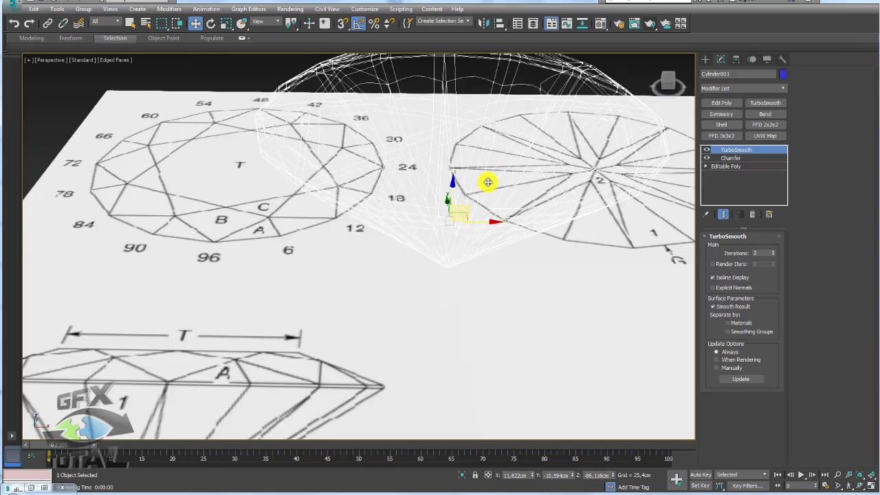
scroll(540, 238, down, 3)
click(562, 308)
right_click(564, 317)
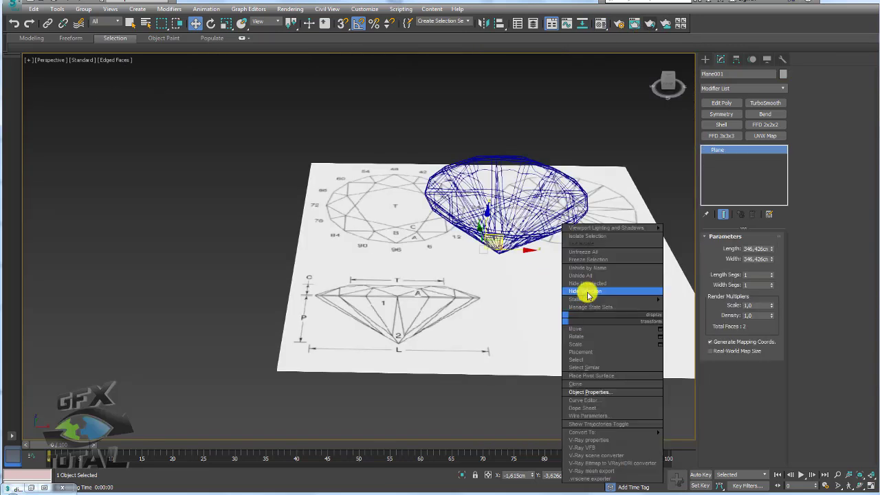
click(588, 291)
scroll(585, 250, up, 6)
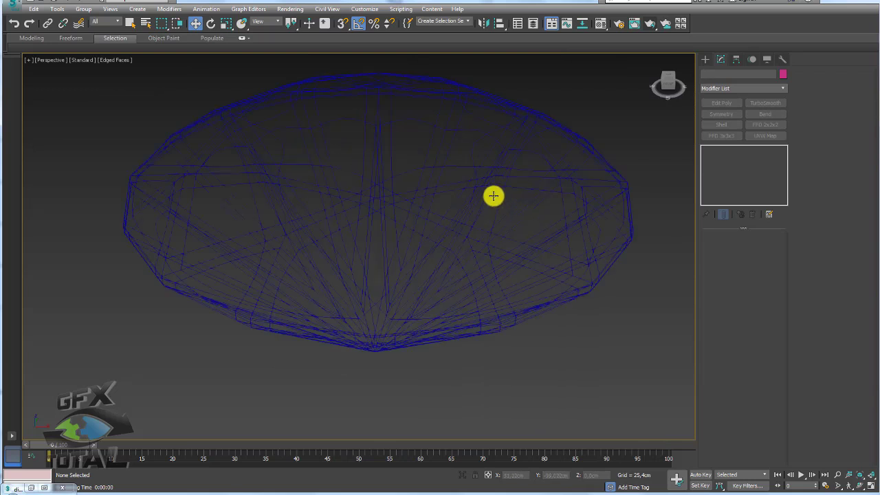
middle_drag(492, 195, 481, 248)
scroll(487, 229, down, 2)
key(shift+f)
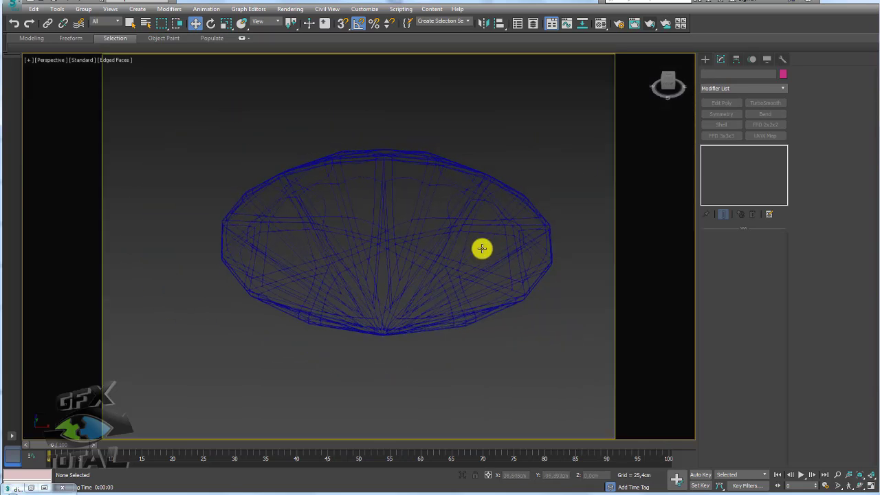
Step: Set the diamante material's BRDF type to Phong, review its basic parameters and close the material editor
click(601, 23)
drag(550, 53, 286, 30)
drag(374, 267, 376, 147)
scroll(377, 147, down, 3)
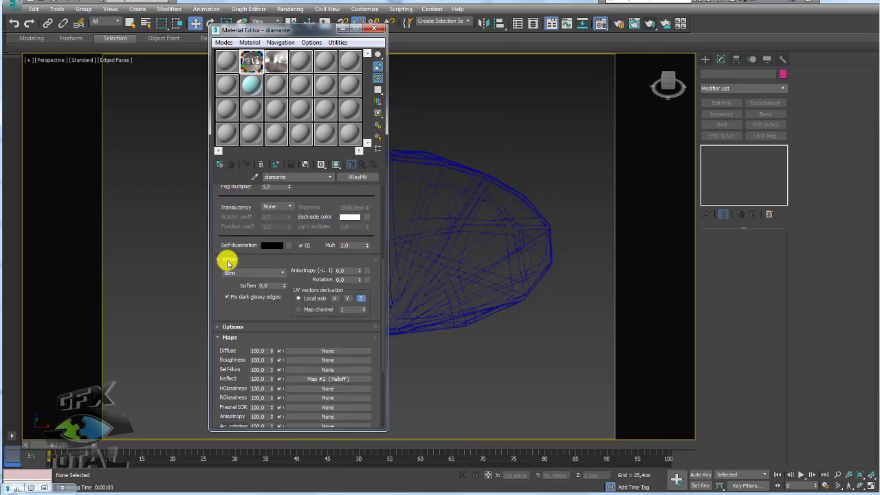
click(275, 272)
click(249, 282)
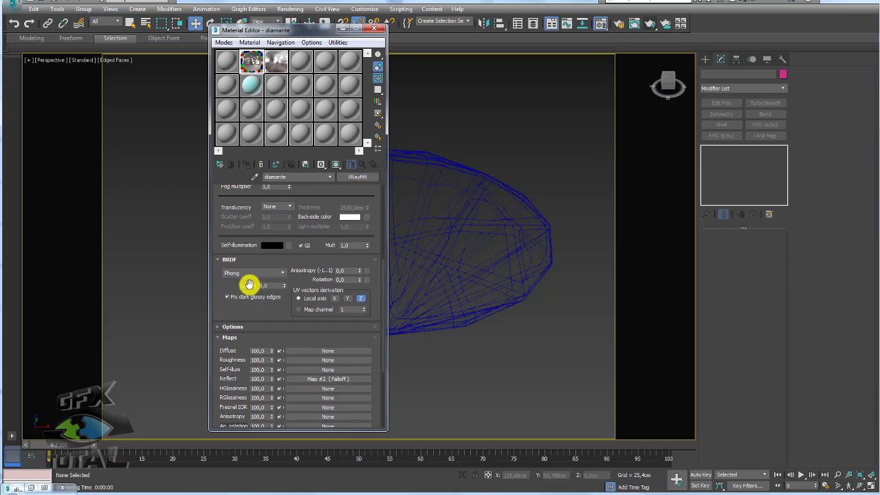
drag(376, 217, 382, 360)
drag(379, 200, 402, 241)
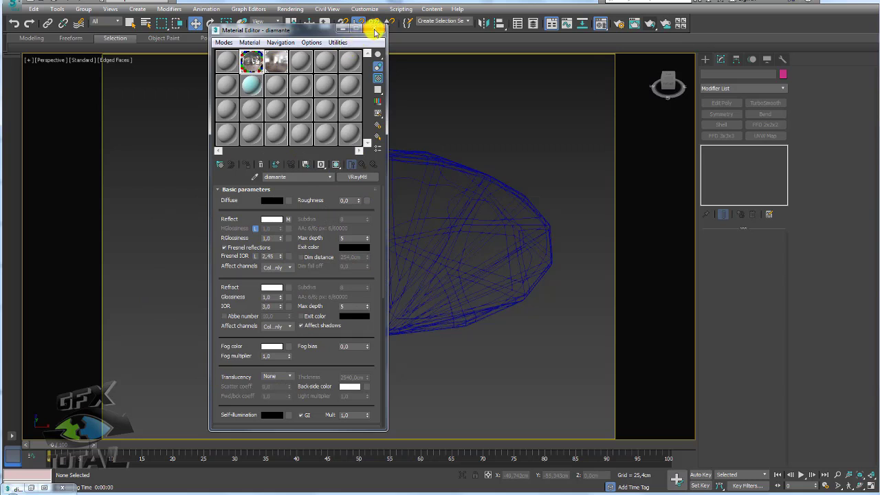
click(374, 31)
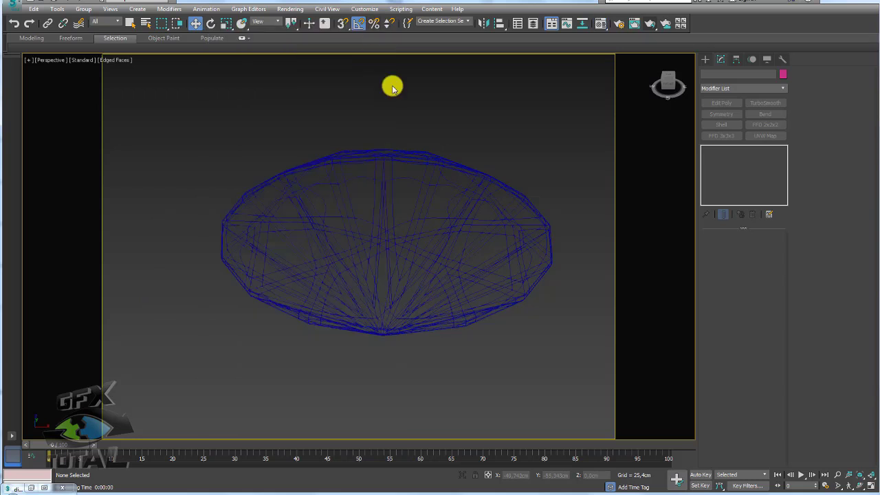
Step: Set V-Ray's antialiasing image sampler type to Bucket in the render settings
click(618, 24)
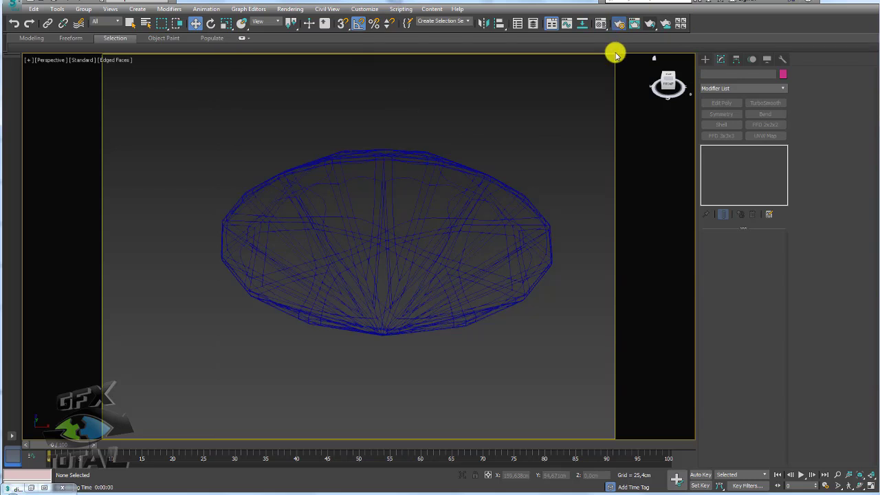
drag(554, 59, 233, 51)
click(213, 134)
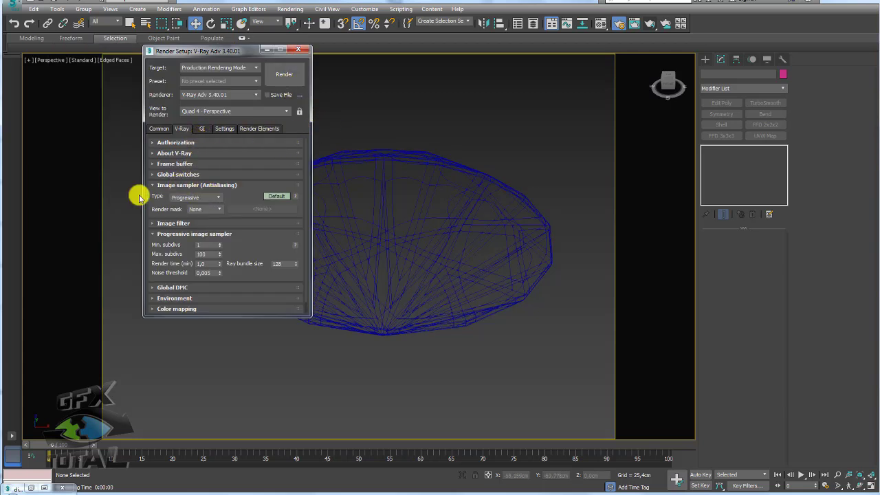
click(220, 200)
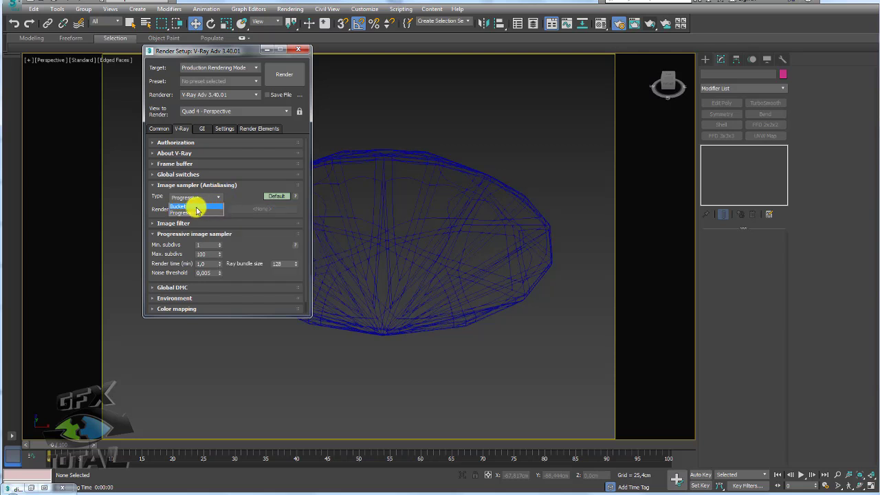
click(196, 207)
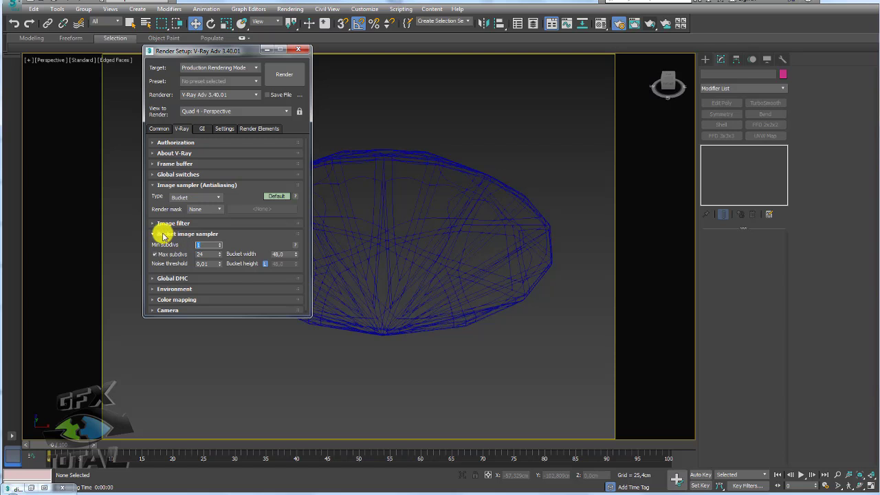
Step: Enable Use local subdivs in the Global DMC settings, with the diamante material open beside the render settings
click(163, 234)
click(164, 245)
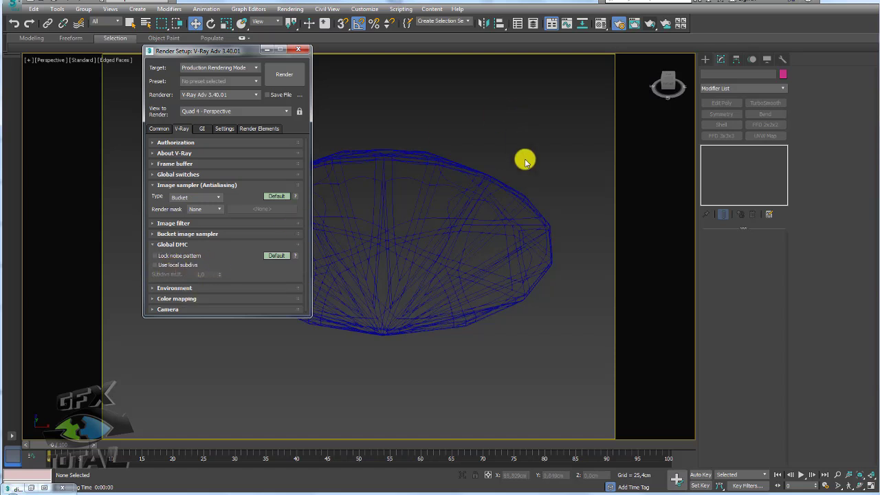
click(600, 26)
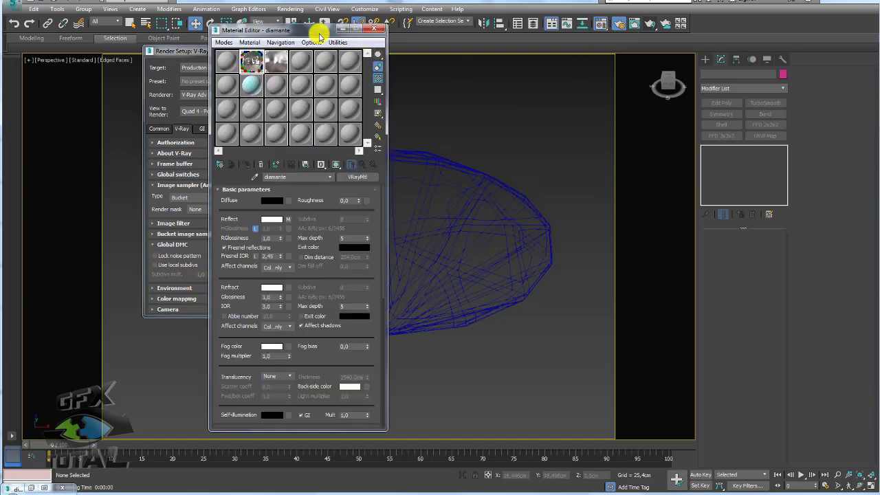
drag(319, 34, 582, 28)
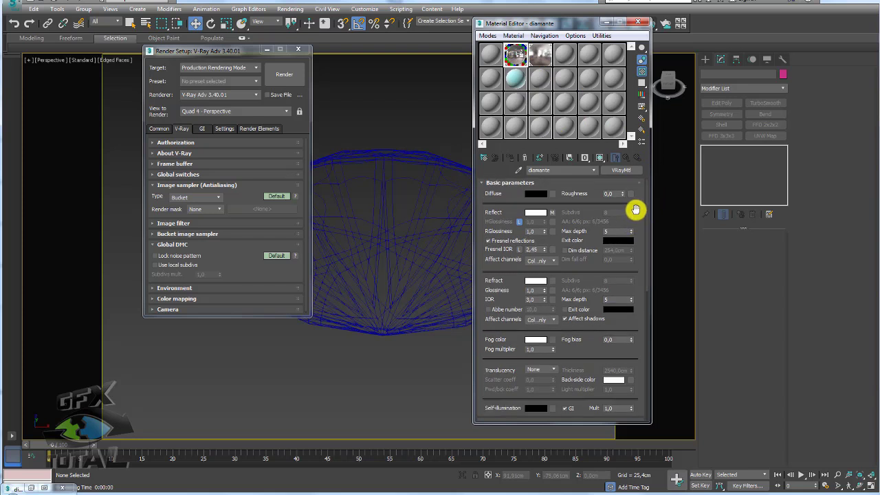
mouse_move(632, 213)
mouse_down()
mouse_move(605, 200)
mouse_move(612, 220)
mouse_move(624, 204)
mouse_move(631, 210)
mouse_up()
mouse_move(639, 279)
mouse_down()
mouse_move(595, 274)
mouse_move(600, 286)
mouse_move(633, 276)
mouse_up()
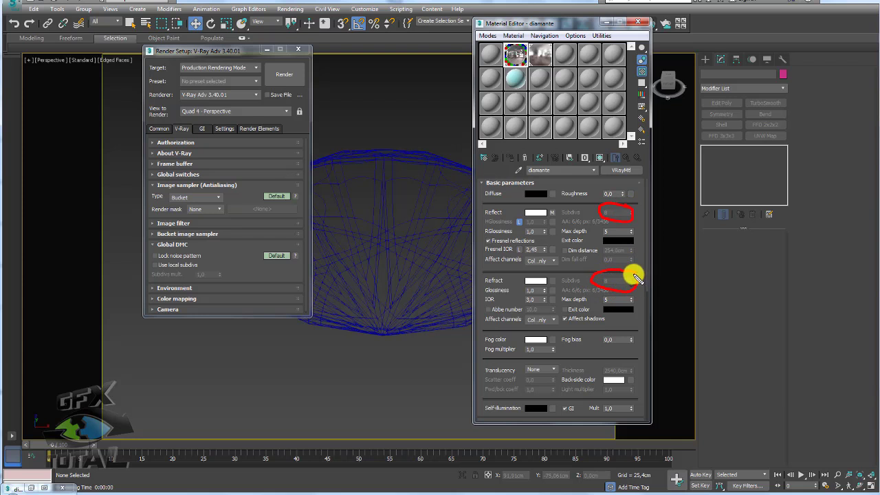
key(Escape)
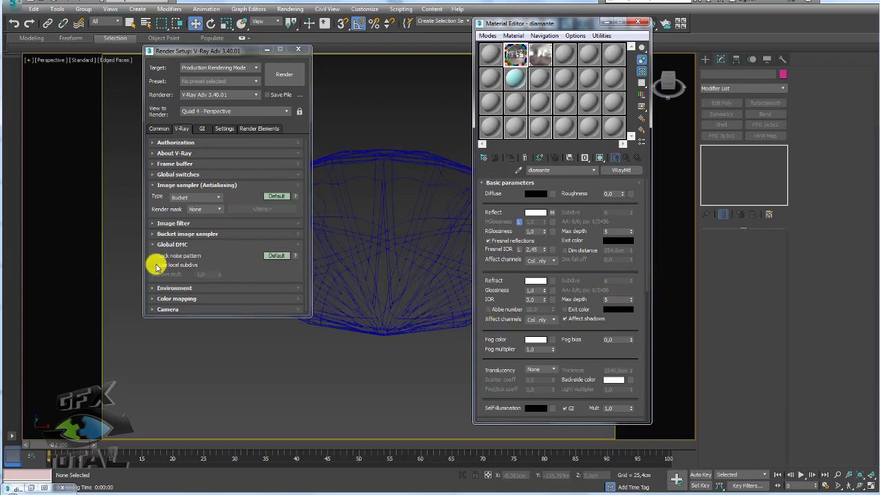
click(155, 264)
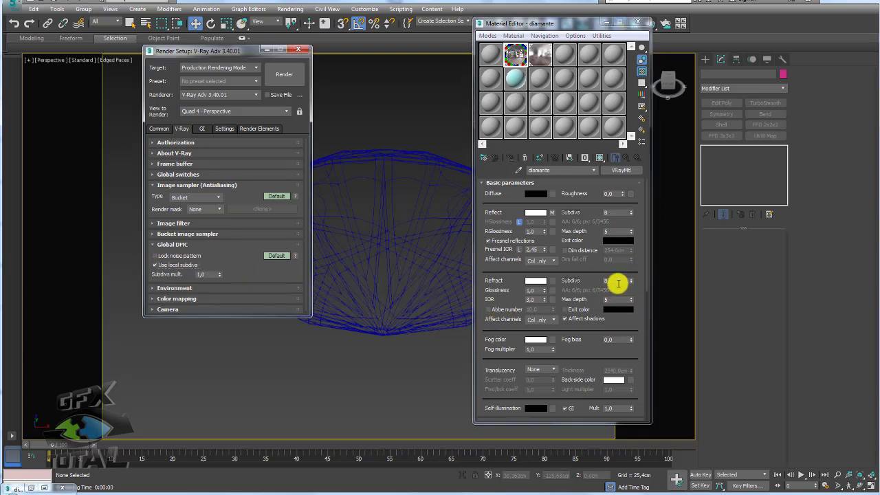
Step: Set both the refraction and reflection subdivisions of the diamante material to 16
click(618, 283)
text(16)
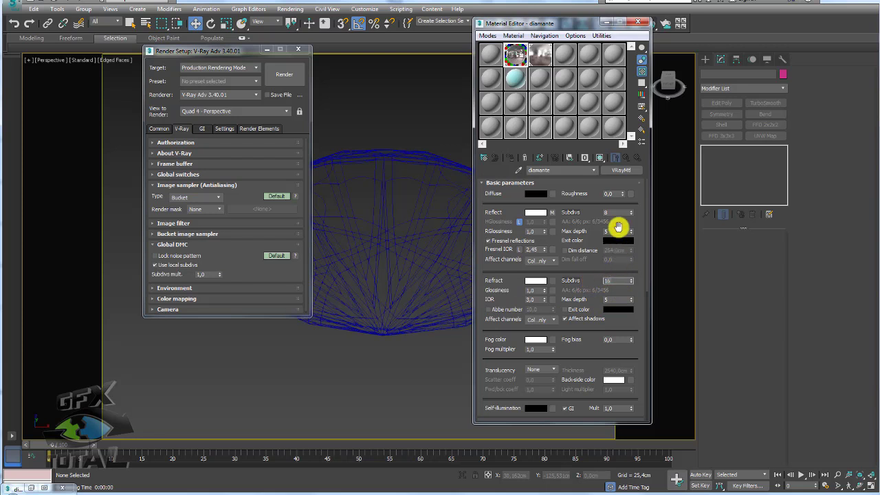
click(614, 213)
text(16)
key(Return)
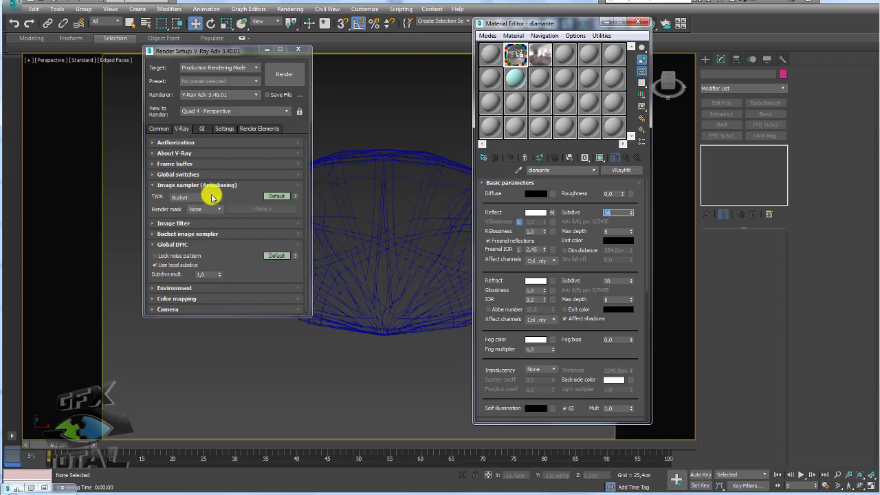
Step: Set the primary global illumination engine to Irradiance map and choose its Low preset
click(202, 129)
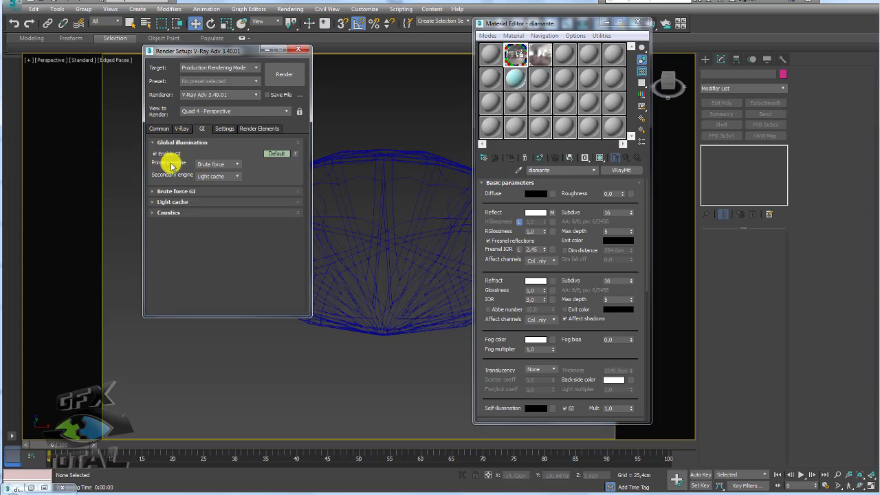
click(232, 165)
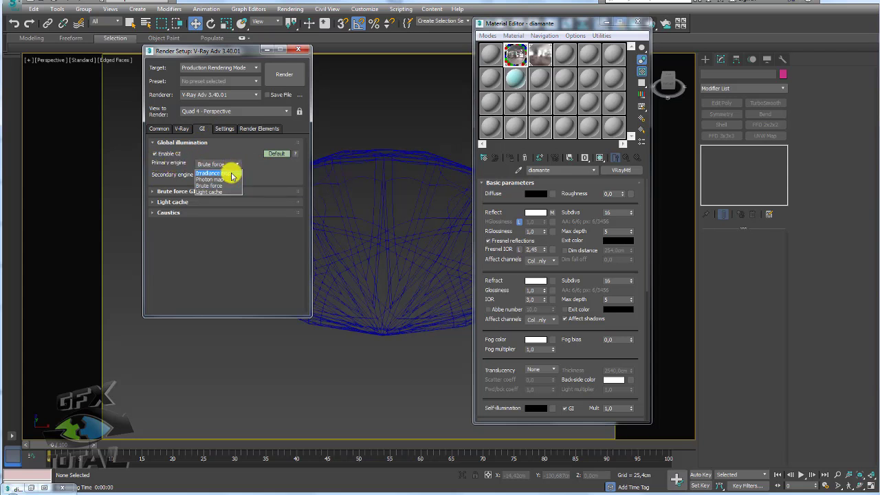
click(230, 174)
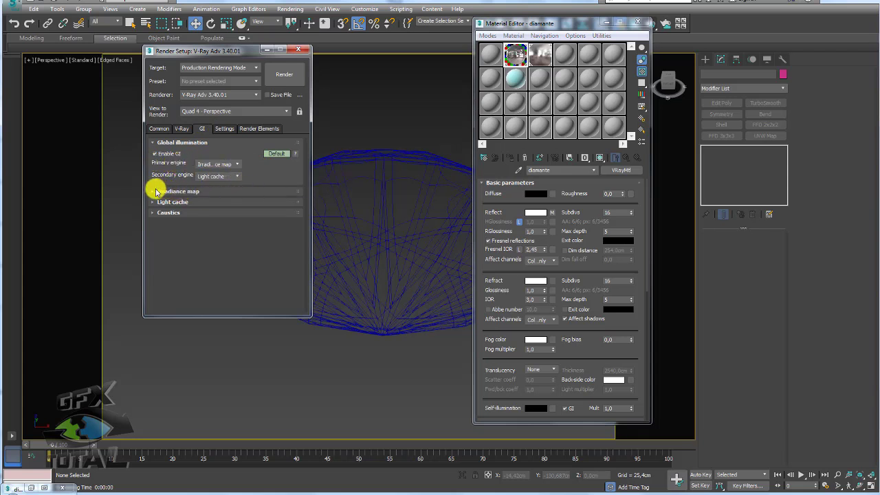
click(157, 191)
click(238, 203)
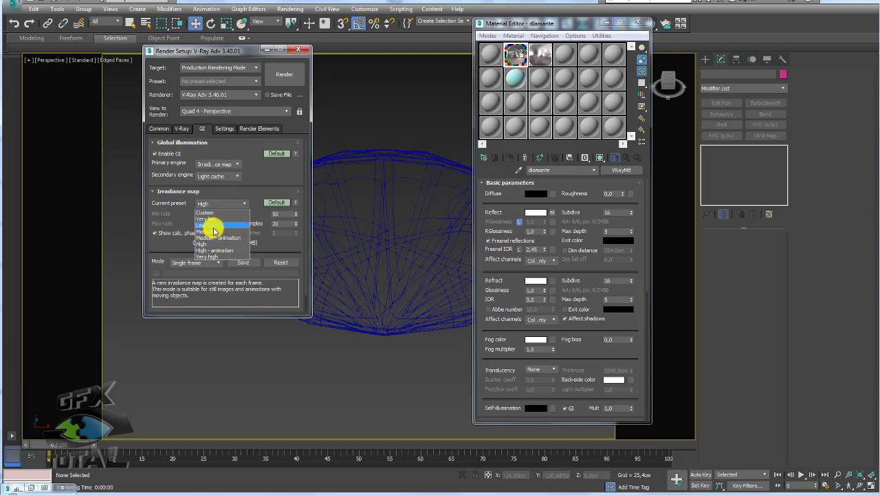
click(215, 225)
Step: Try the Medium preset for the irradiance map and return to Low
click(220, 205)
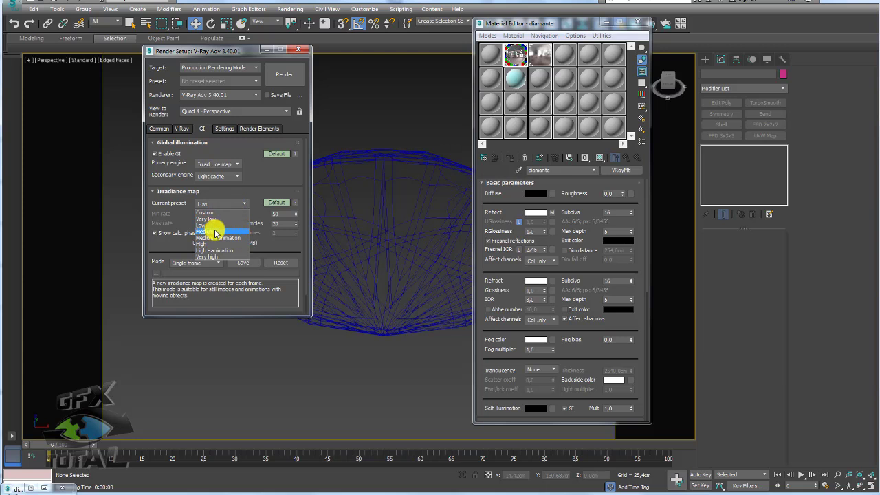
click(215, 232)
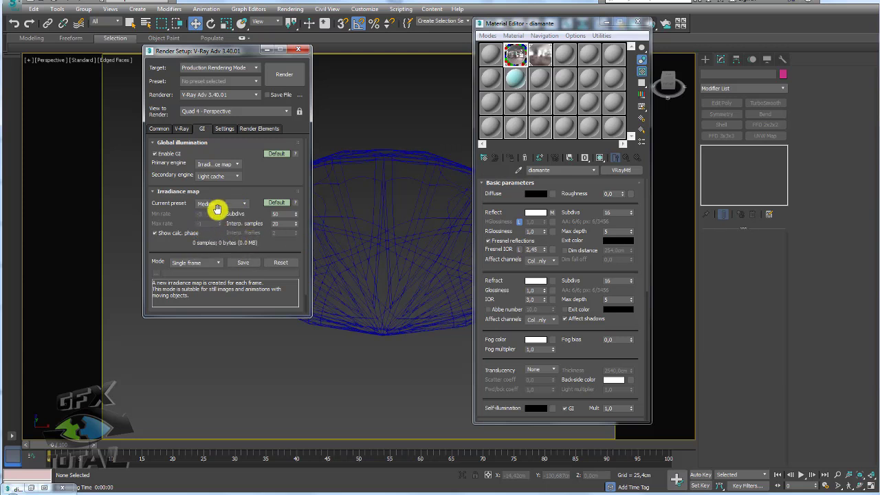
click(224, 205)
click(226, 206)
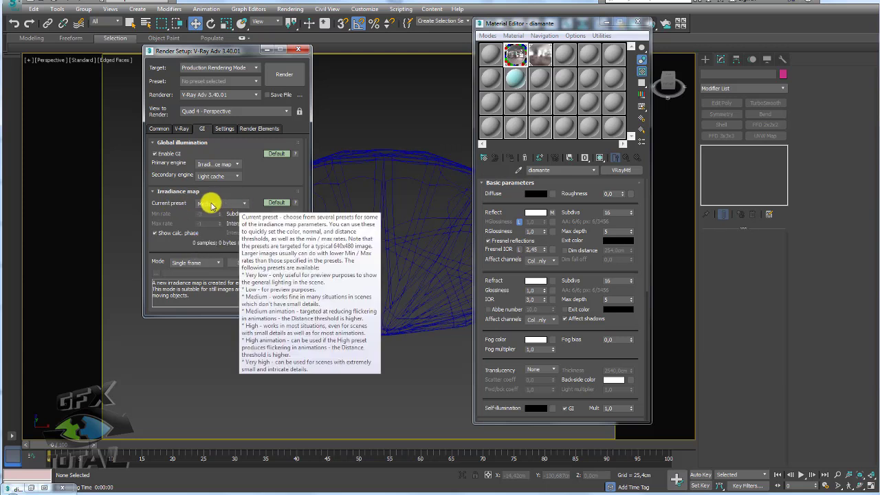
click(215, 205)
click(210, 224)
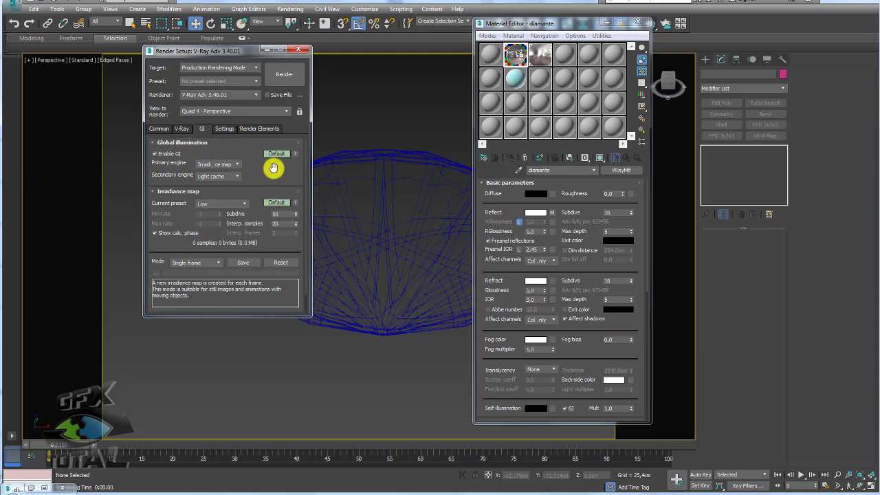
Step: Close the render settings and add VRay Lens Effects to the scene's render effects, showing its bloom and glare parameters
click(300, 52)
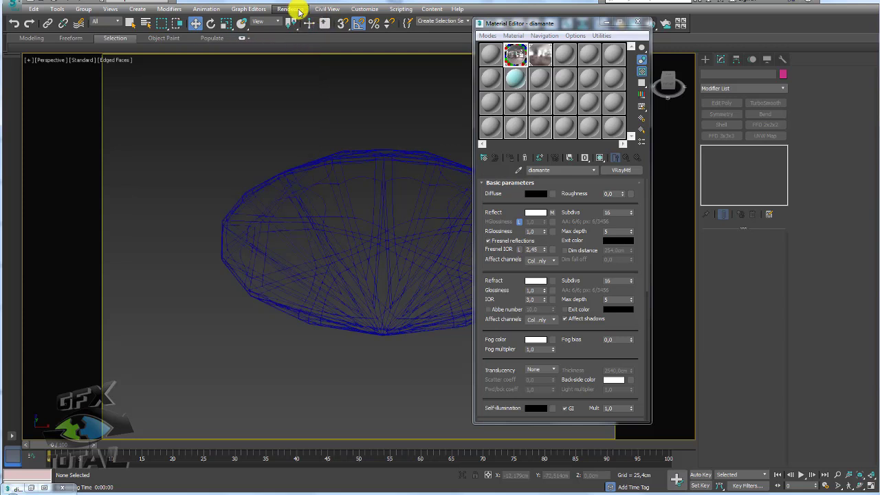
click(290, 11)
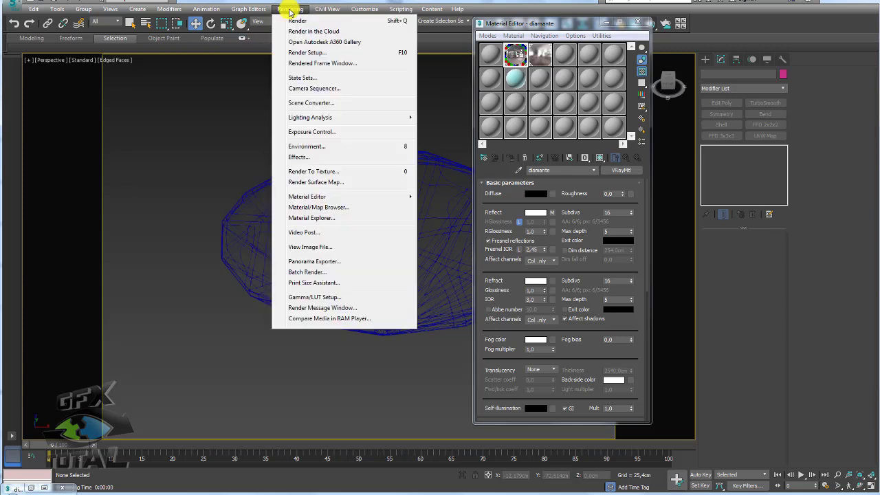
click(322, 145)
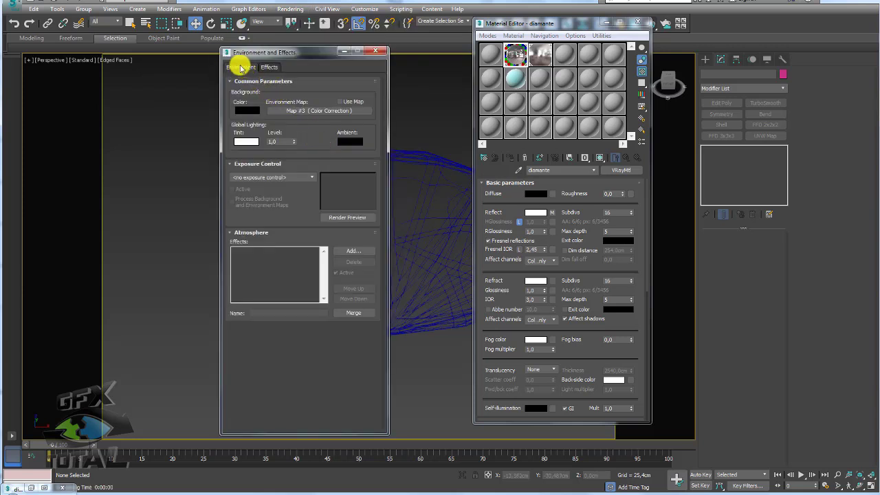
click(270, 68)
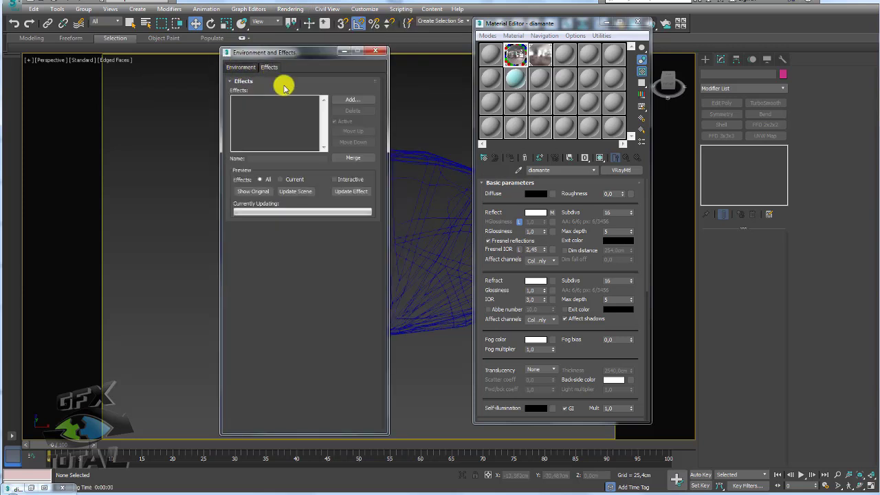
click(351, 101)
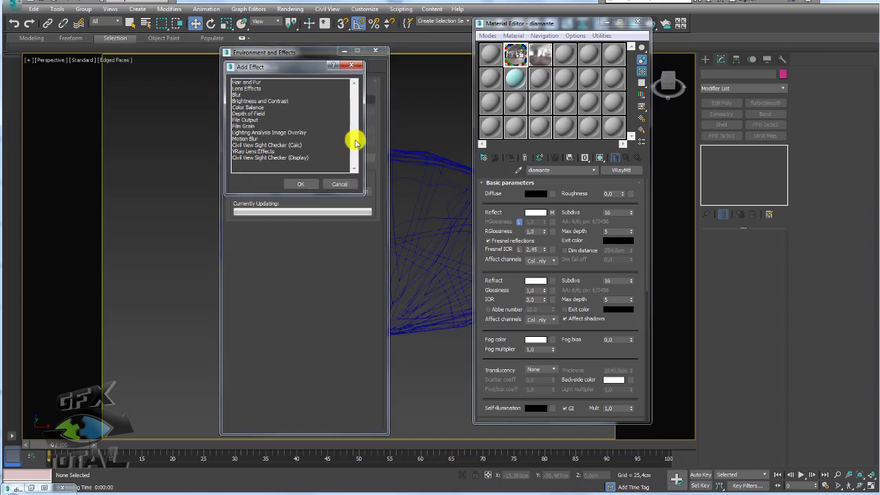
click(300, 184)
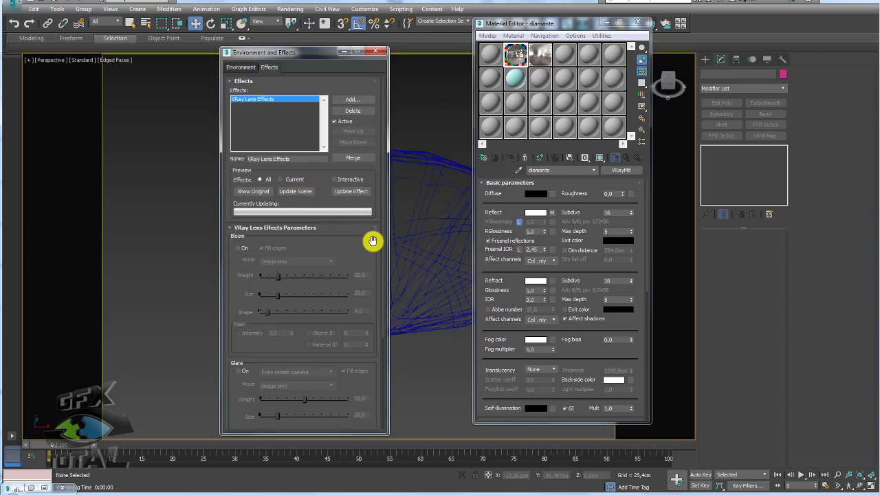
drag(372, 240, 364, 149)
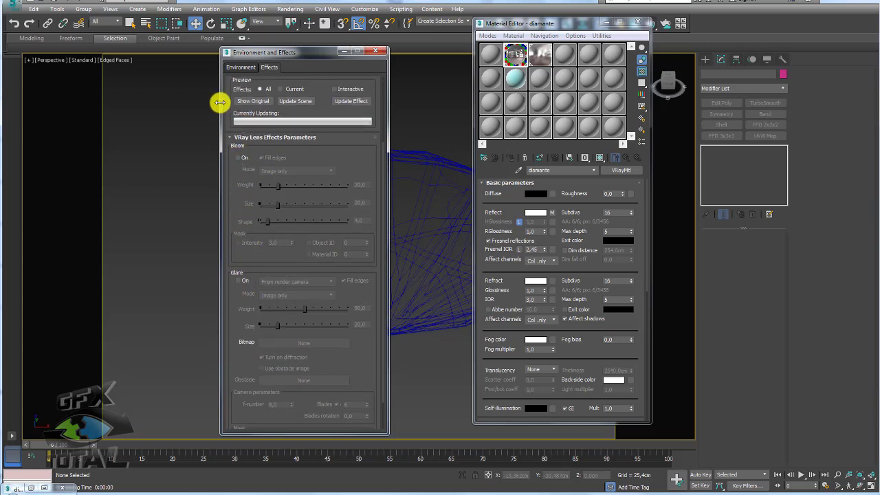
Step: Turn on both the bloom and the glare effect in the VRay Lens Effects parameters
click(239, 158)
click(239, 280)
drag(359, 166, 359, 216)
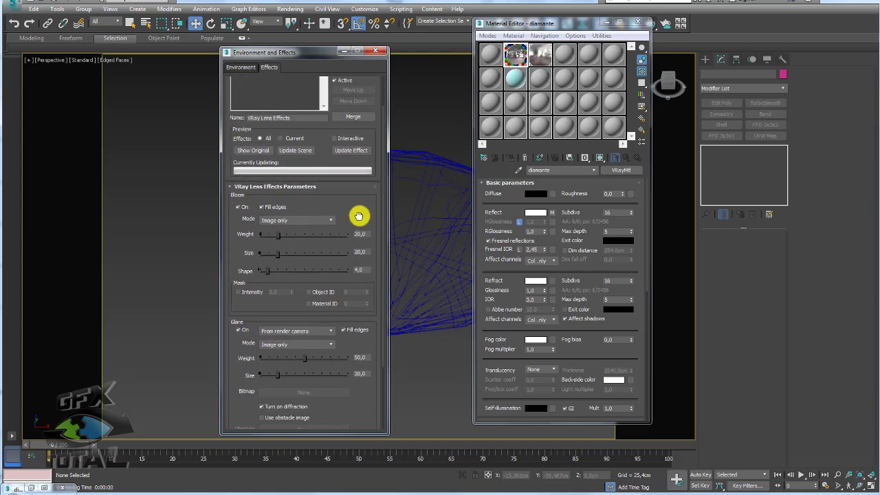
Step: Close the Environment and Effects and Material Editor windows and render the perspective view
click(377, 54)
click(638, 24)
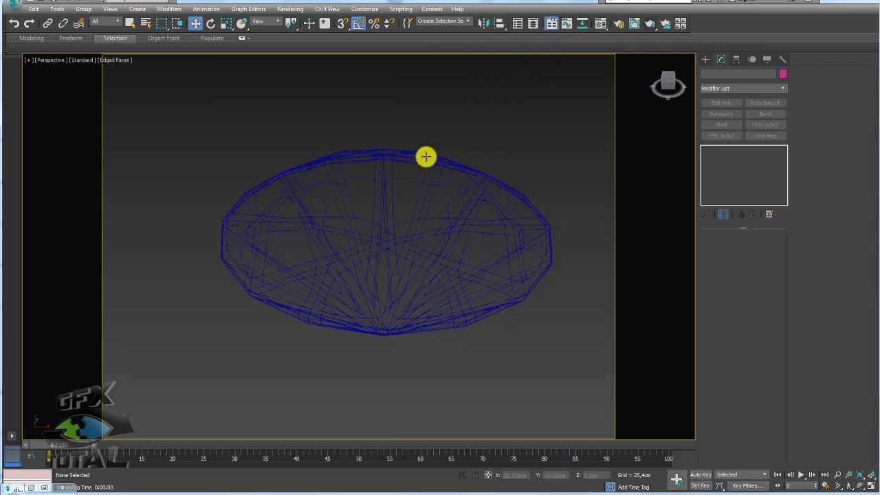
click(650, 25)
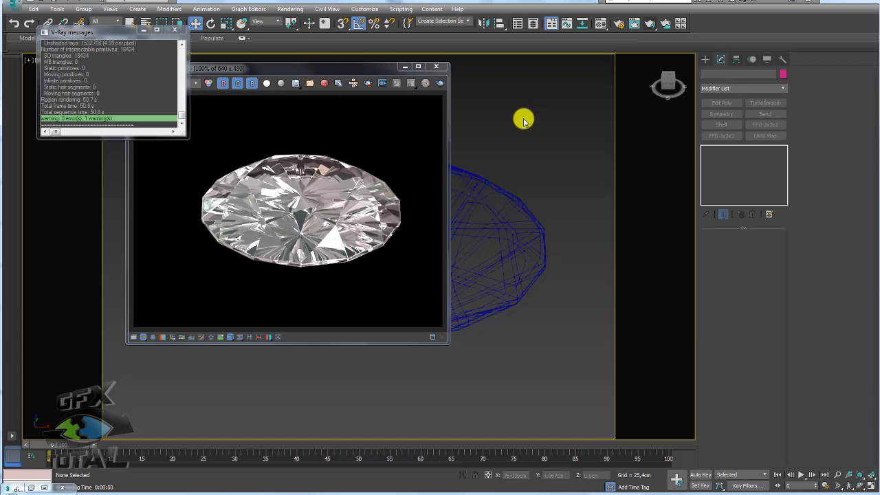
Step: Examine the V-Ray messages log for the warning about lens effects, and close the log
drag(314, 68, 478, 75)
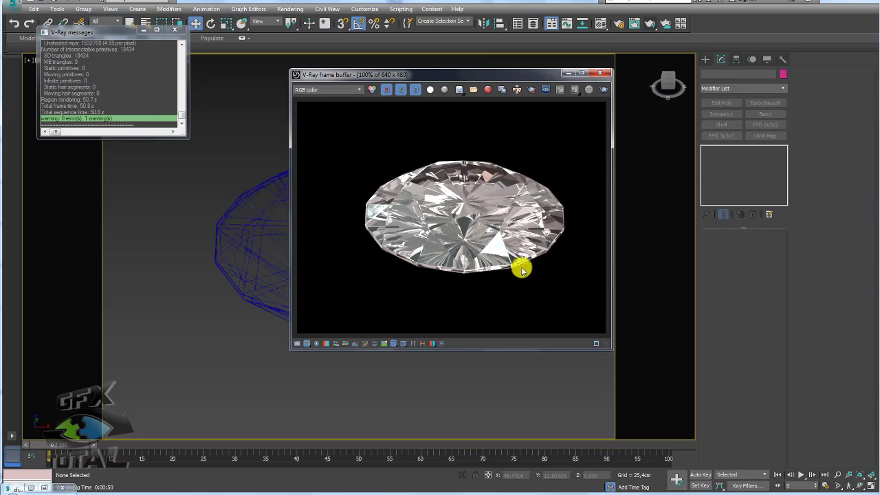
drag(187, 138, 271, 217)
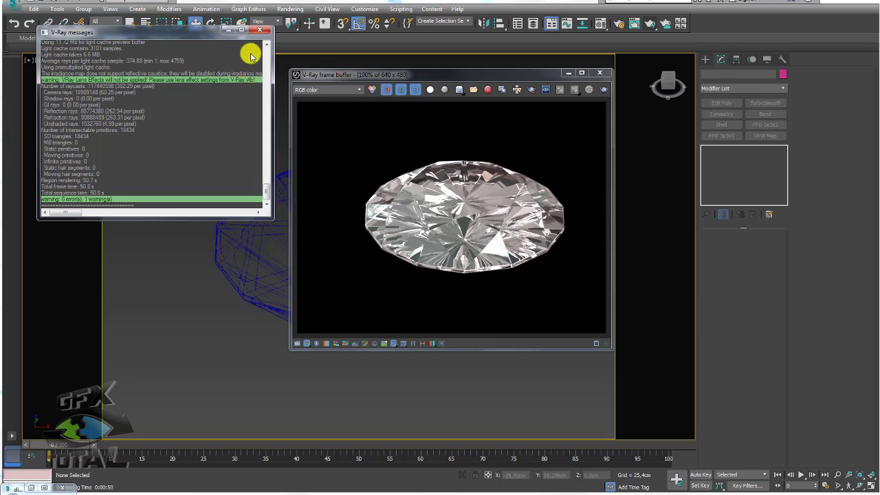
click(262, 31)
Step: Open the lens effects settings of the V-Ray frame buffer beside the rendered diamond
drag(353, 73, 287, 71)
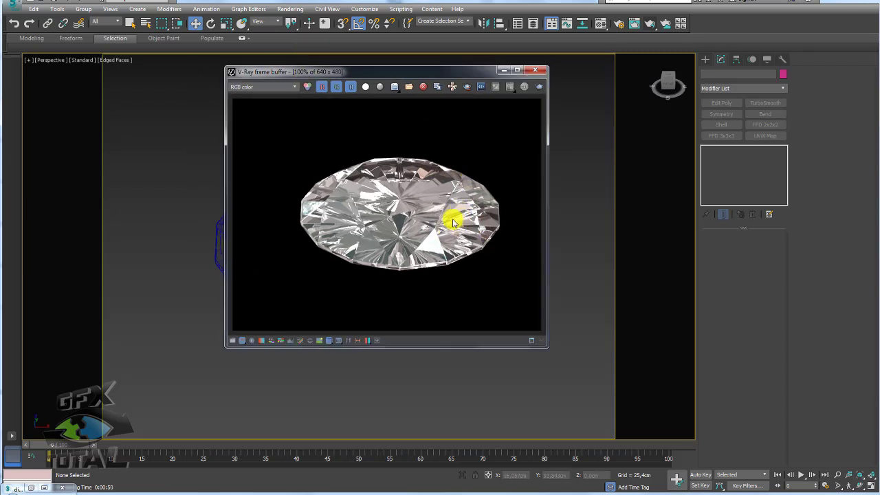
drag(420, 252, 383, 335)
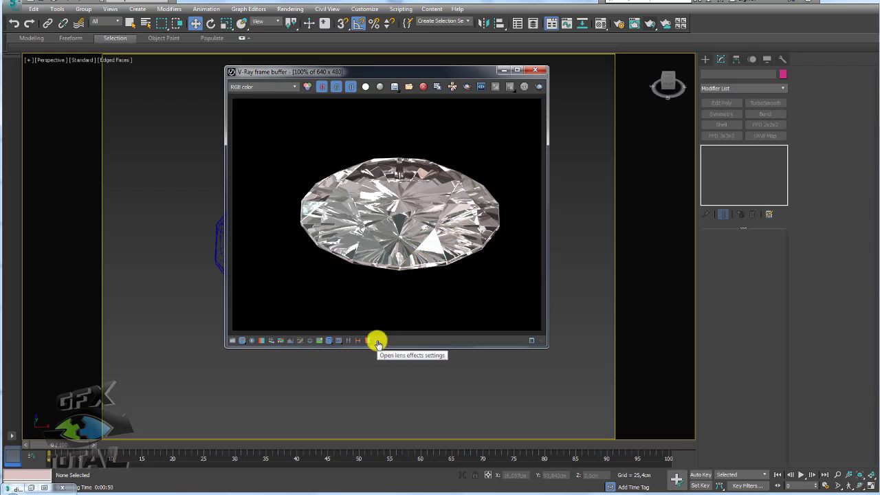
click(377, 343)
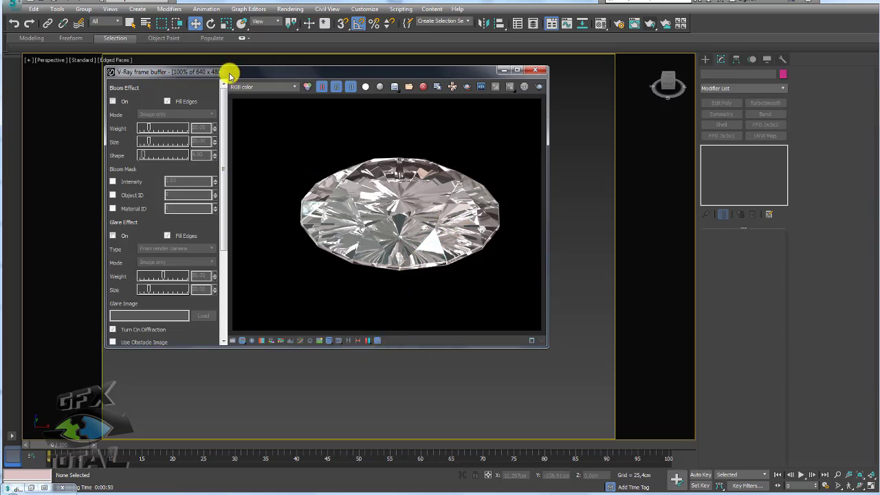
drag(232, 73, 268, 83)
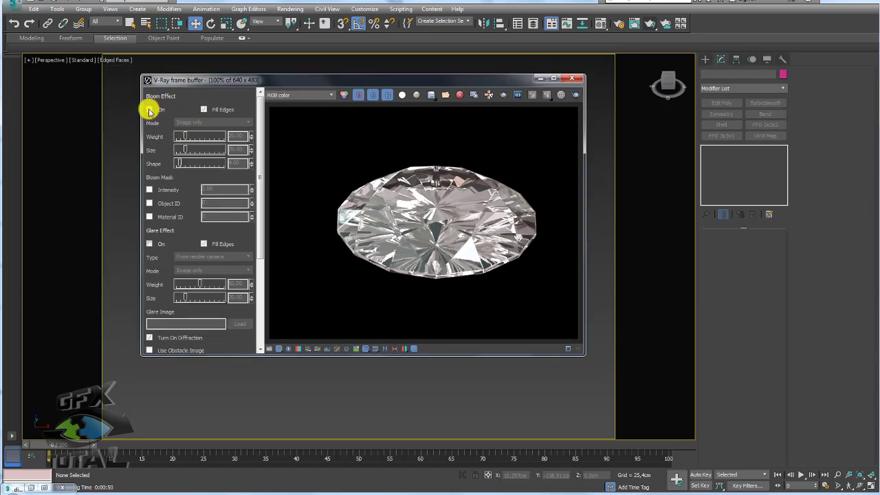
Step: Try the frame buffer's bloom effect on the rendered diamond by toggling it on and off
click(149, 111)
click(149, 111)
click(149, 112)
click(149, 111)
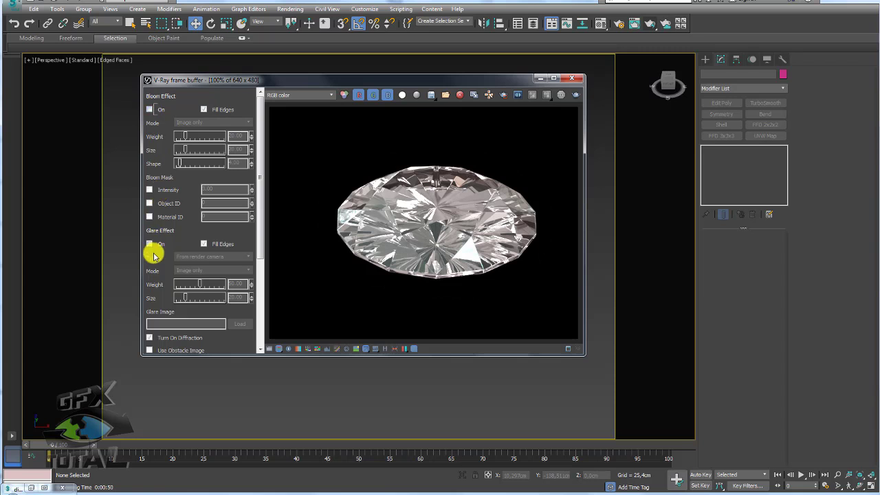
Step: Turn on the frame buffer's glare effect with weight 22.22 and size 31
click(149, 246)
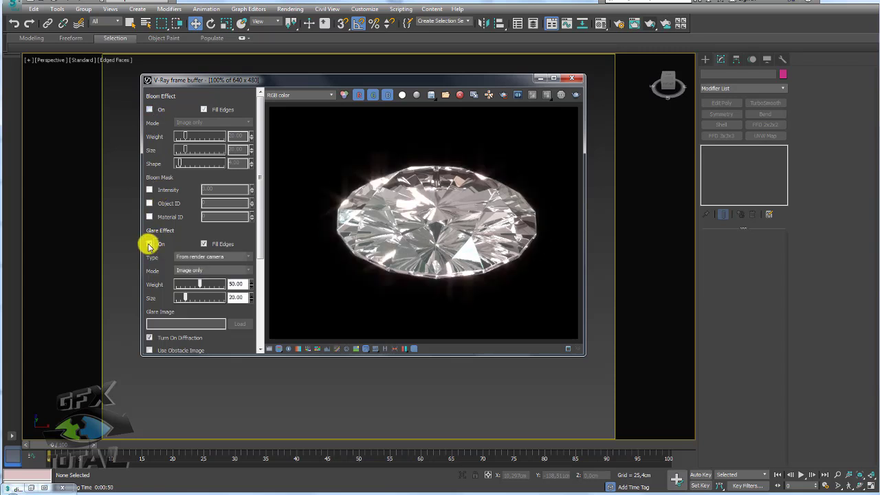
click(149, 245)
click(149, 246)
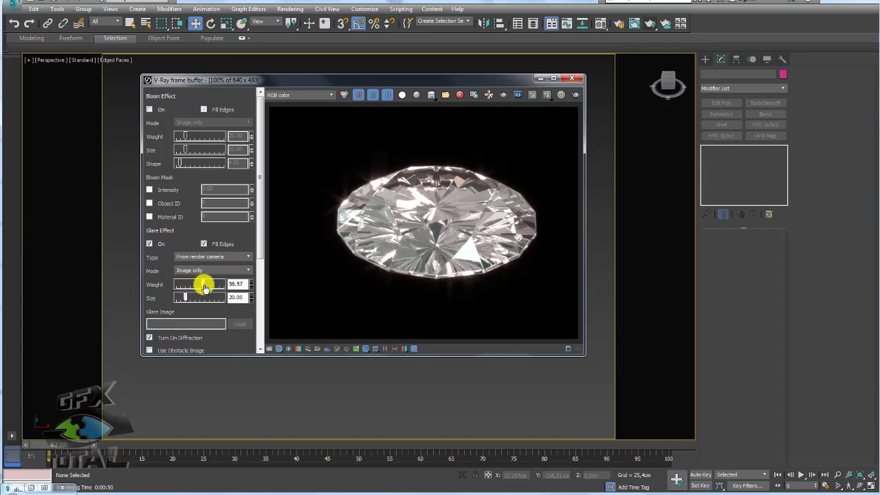
drag(204, 288, 186, 286)
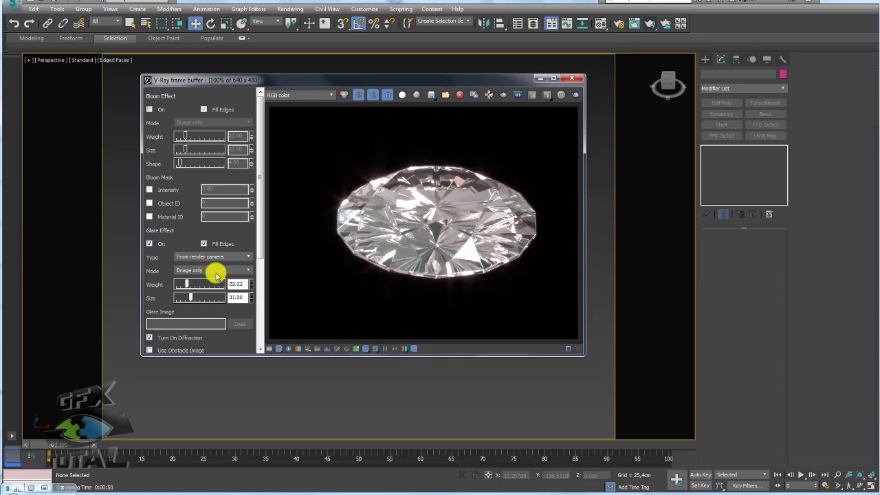
Step: Turn on the bloom effect with weight 2.02, size 6 and shape 1, and close the frame buffer
click(150, 110)
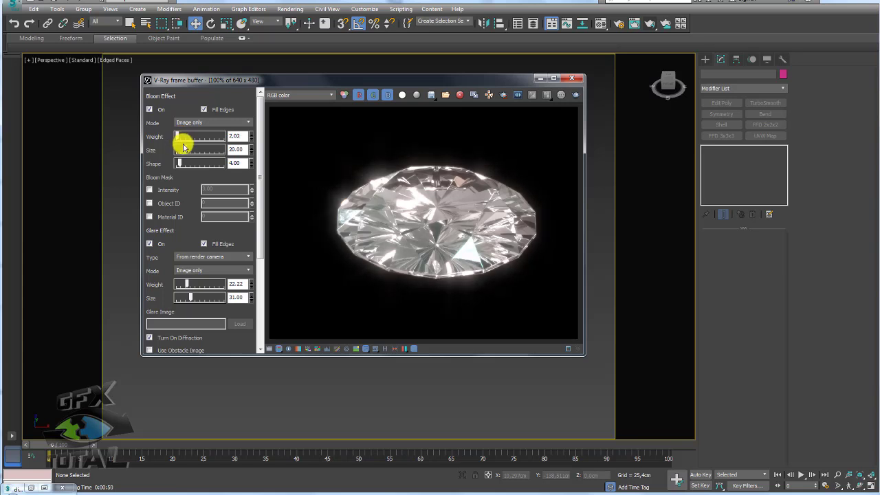
drag(182, 148, 177, 148)
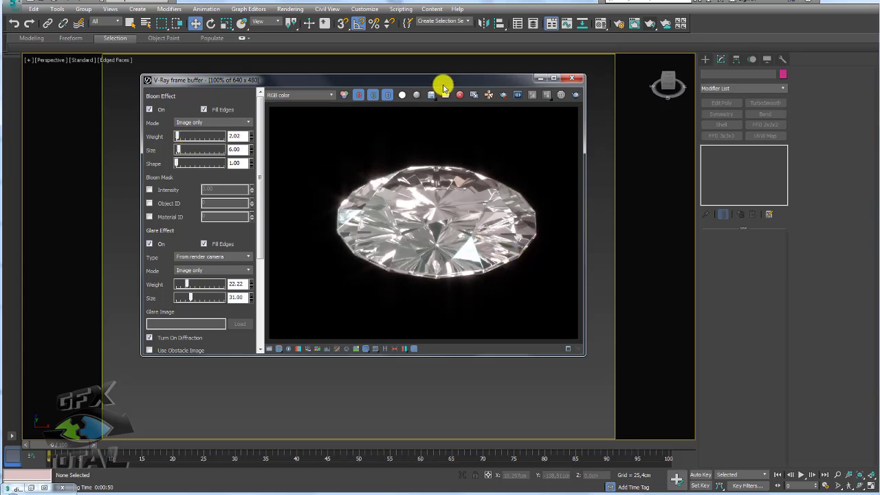
drag(443, 77, 448, 69)
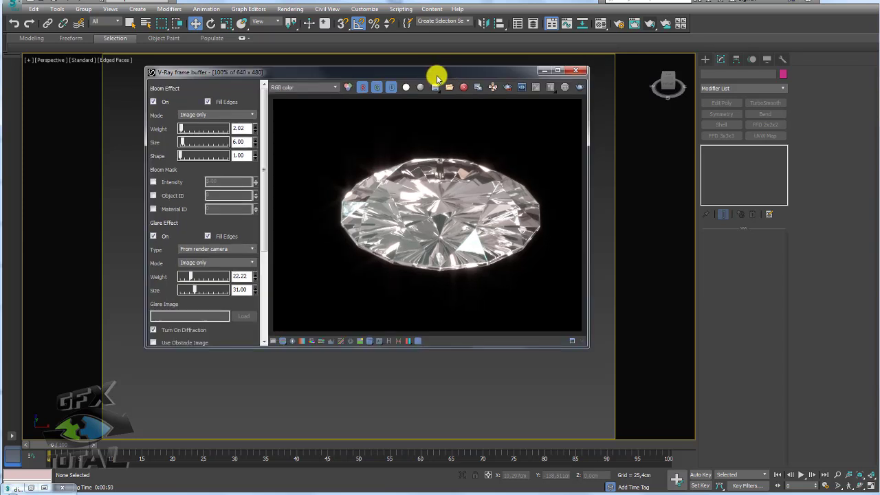
click(579, 71)
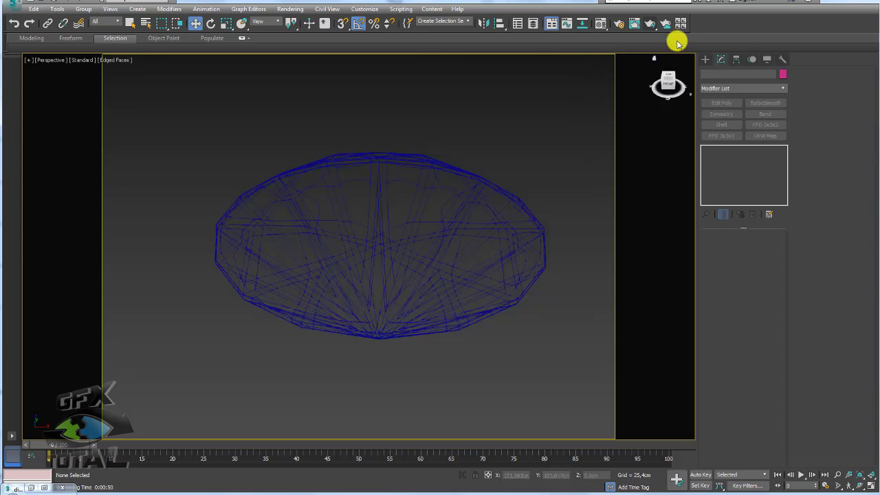
Step: Set the irradiance map preset to Medium in the render settings and close them
click(621, 25)
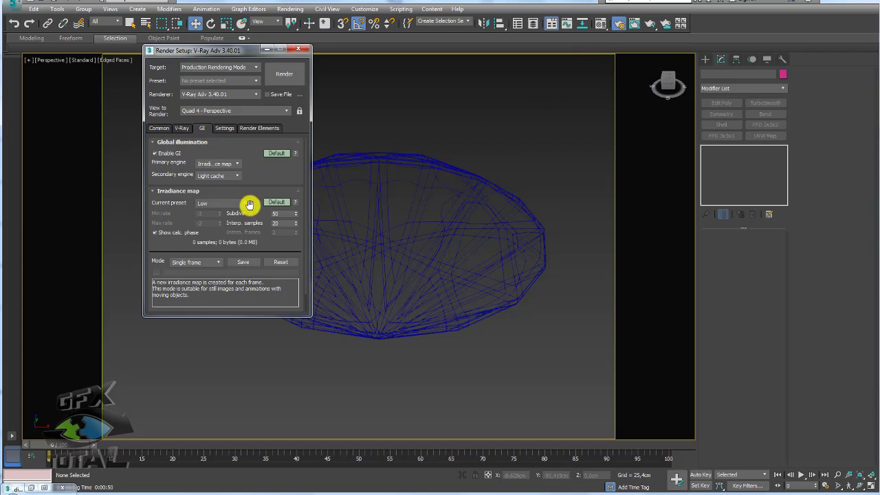
click(241, 203)
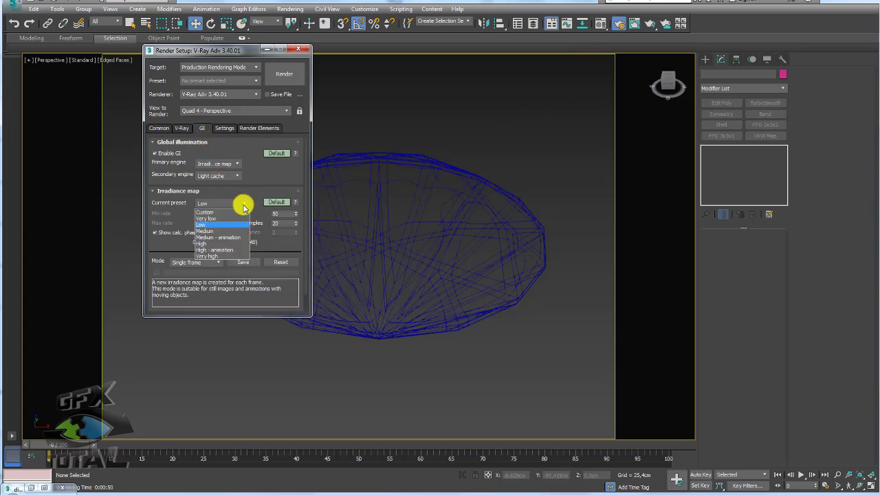
click(217, 232)
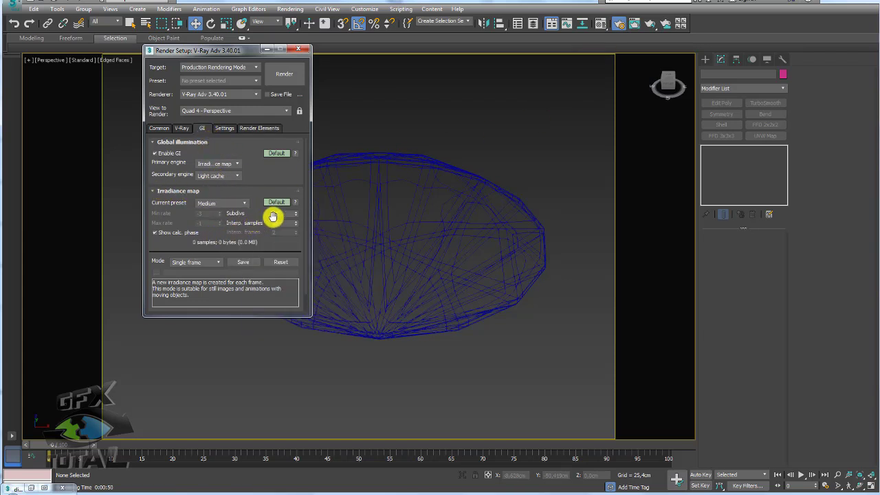
click(307, 49)
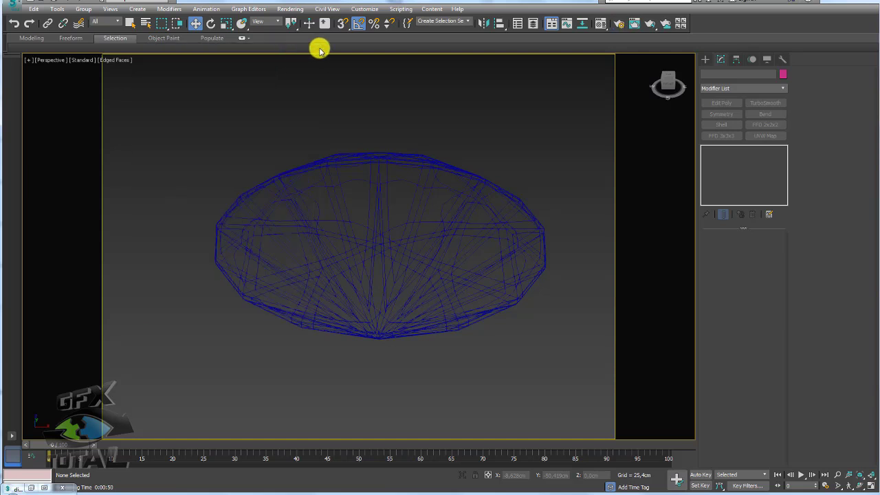
Step: Set the render output size to the HDTV (video) preset at 1920x1080 and close the render settings
click(618, 25)
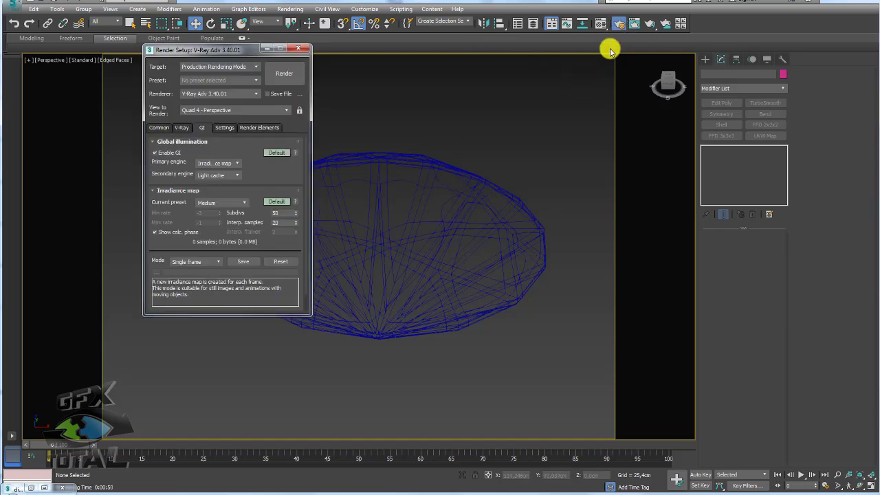
click(161, 129)
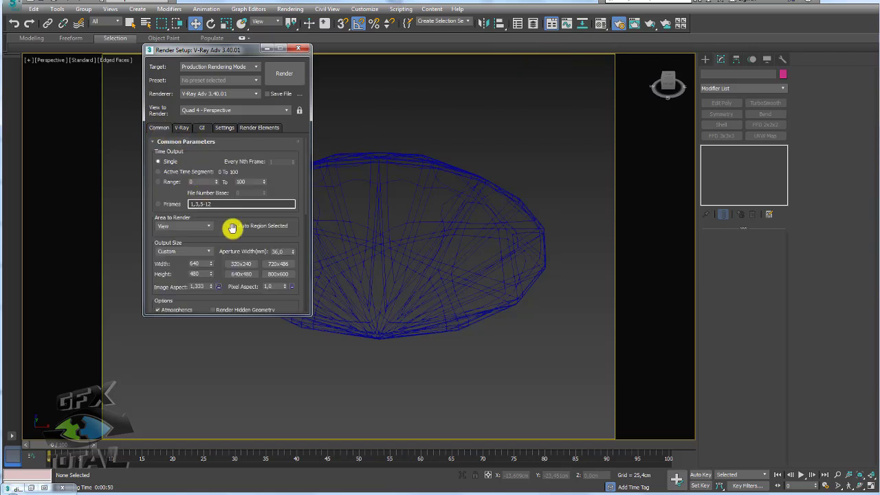
click(210, 254)
click(178, 373)
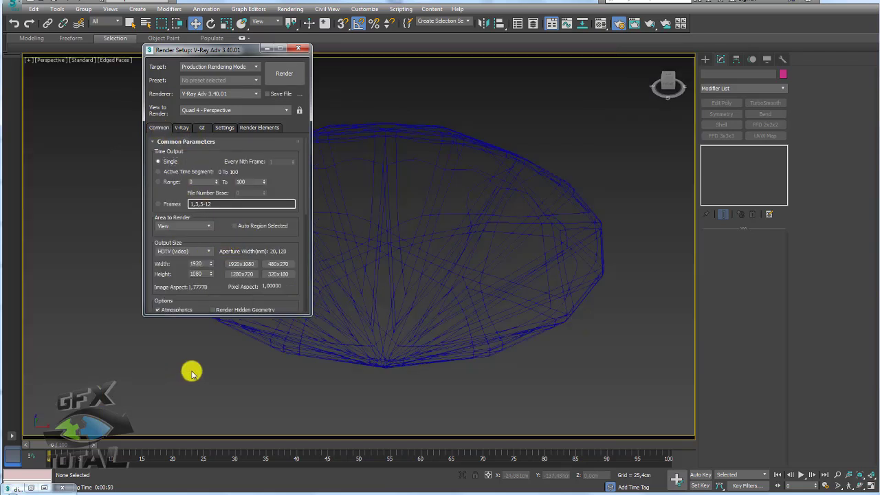
click(298, 48)
Step: Clone the diamond as one independent copy beside the original along the X axis
scroll(375, 126, down, 3)
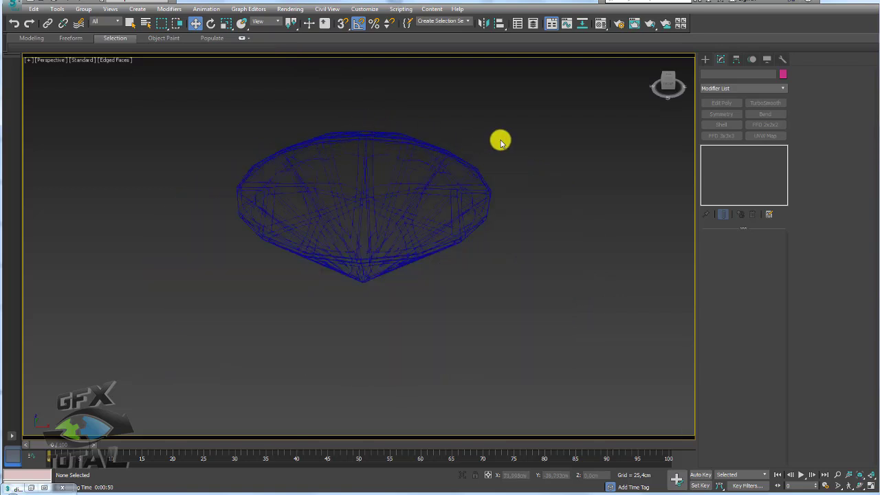
drag(522, 142, 210, 324)
middle_drag(447, 275, 279, 288)
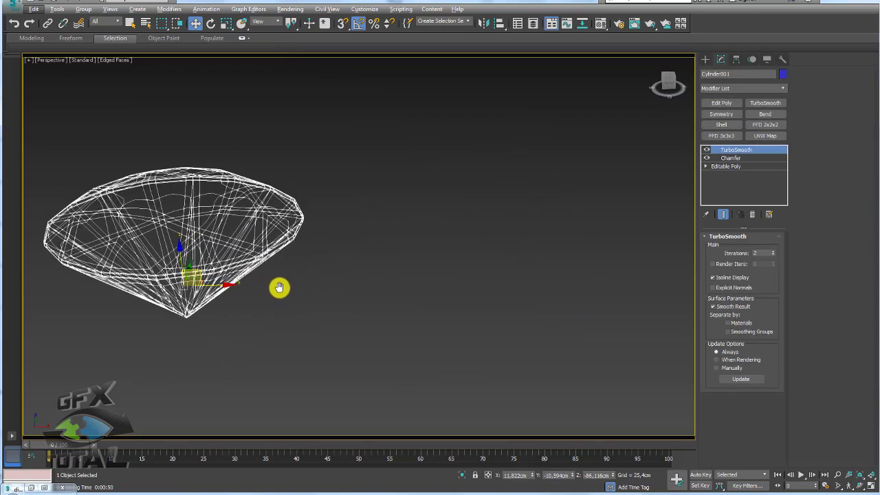
mouse_move(216, 287)
shift+mouse_down()
mouse_move(582, 289)
mouse_move(519, 292)
shift+mouse_up()
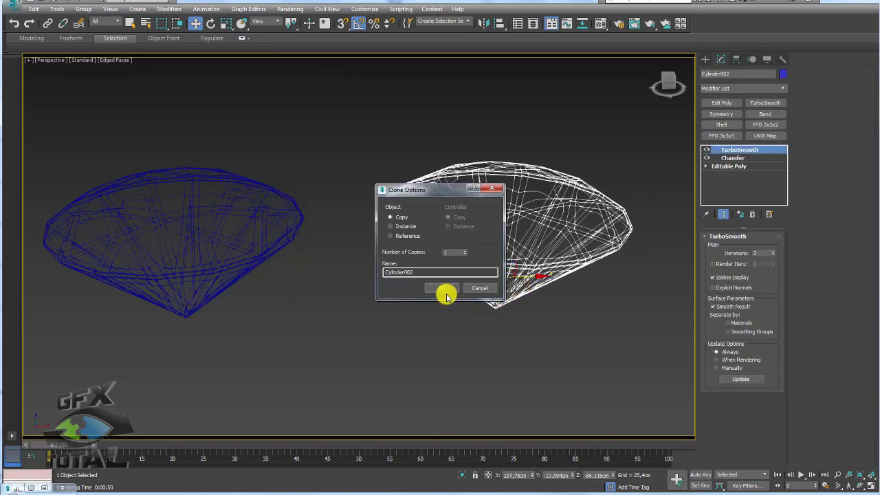
click(445, 287)
Step: Tilt the copied diamond onto its side in the front view and lower it to the original's base level
scroll(461, 268, down, 3)
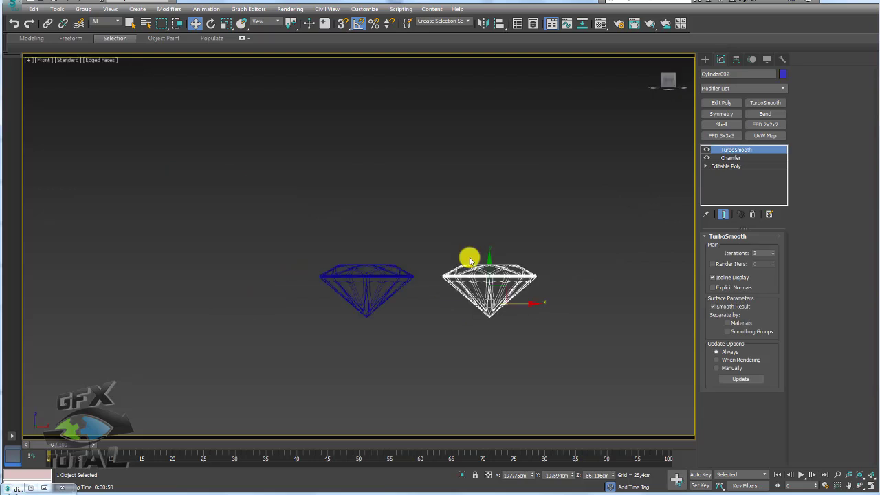
key(f)
key(e)
mouse_move(490, 281)
mouse_down()
mouse_move(469, 272)
mouse_move(483, 275)
mouse_move(471, 303)
mouse_up()
key(w)
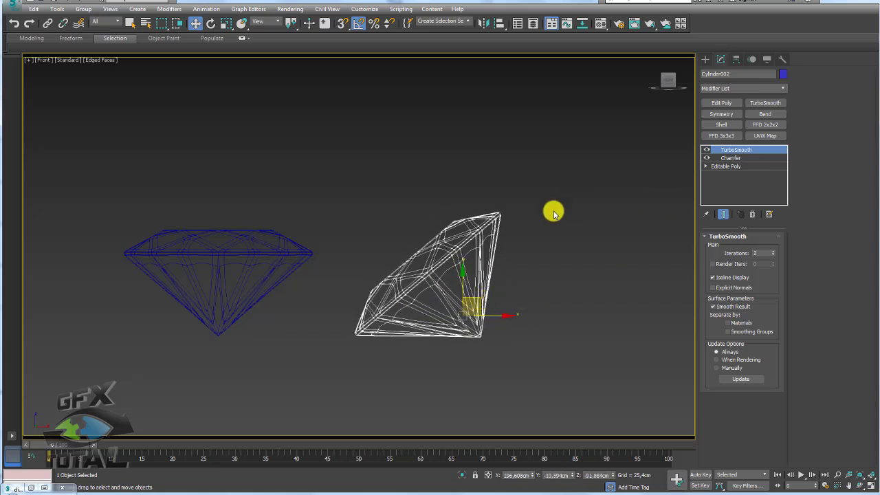
Step: Return to the perspective view and unhide all hidden objects in the scene
key(p)
scroll(559, 231, down, 2)
right_click(560, 232)
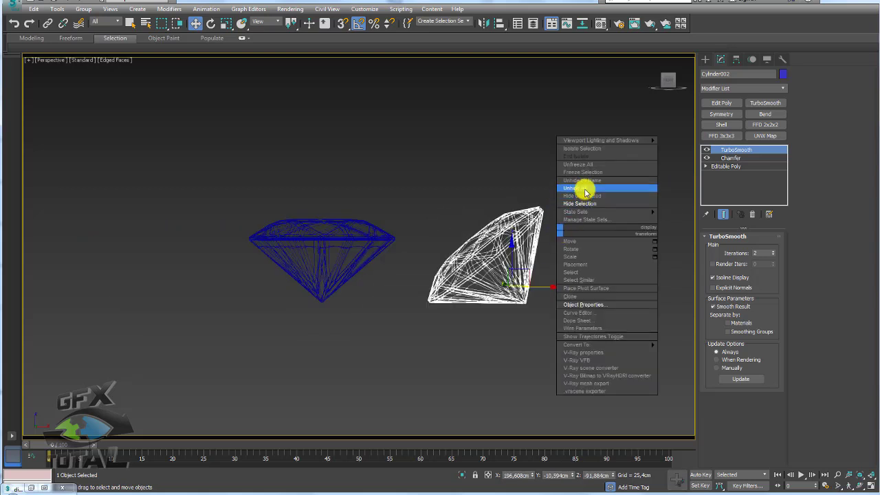
click(584, 188)
Step: Move the upright diamond and its tilted copy along the X axis so both sit over the reference plane
alt+middle_drag(583, 210, 334, 255)
click(333, 256)
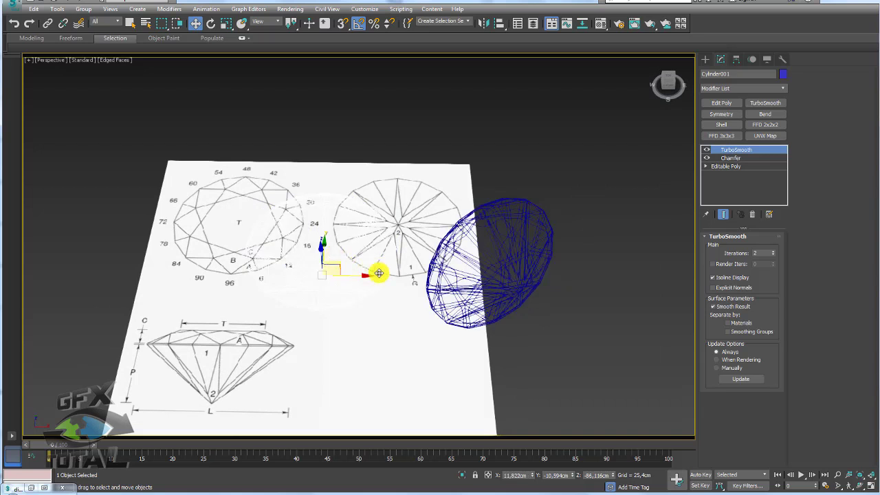
mouse_move(373, 271)
mouse_down()
mouse_move(281, 273)
mouse_move(288, 275)
mouse_up()
click(510, 277)
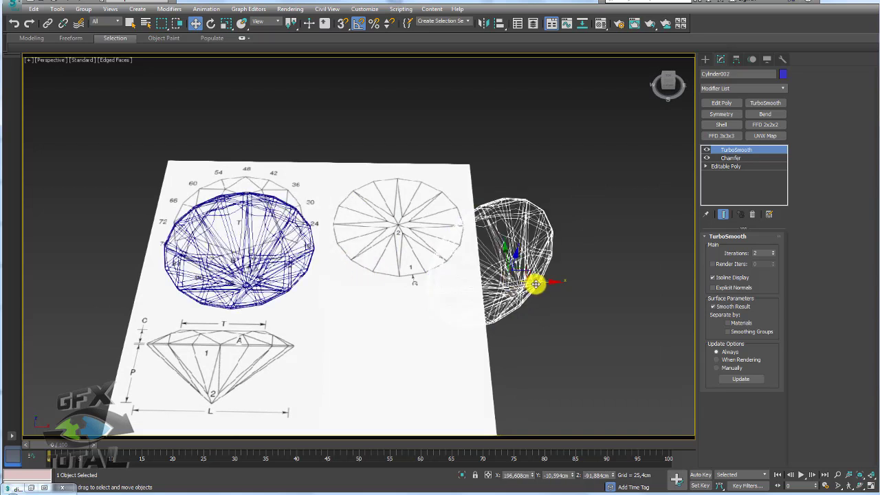
mouse_move(534, 281)
mouse_down()
mouse_move(464, 285)
mouse_move(463, 305)
mouse_move(481, 308)
mouse_up()
key(e)
key(w)
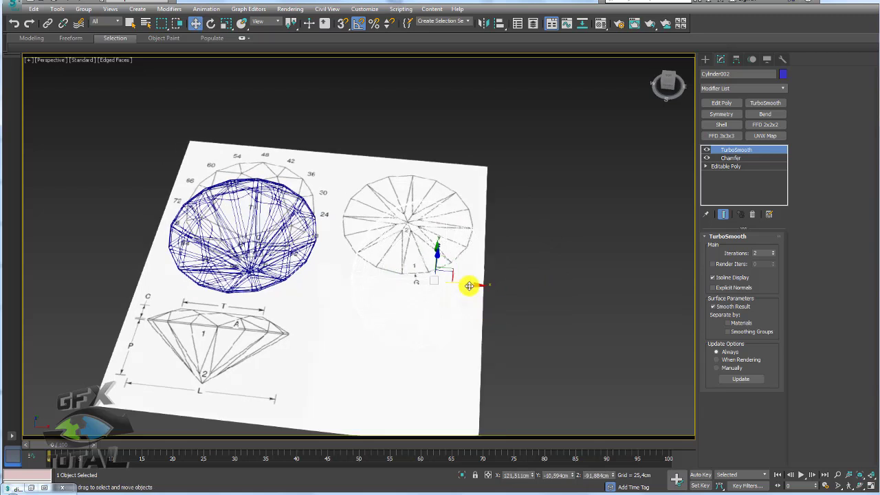
Step: Assign the grey 01 - Default material to both diamonds
ctrl+click(294, 209)
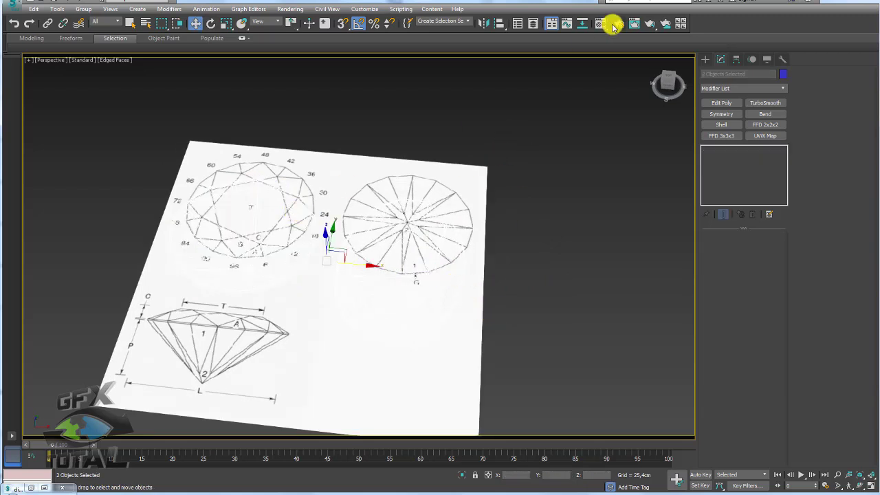
click(601, 26)
click(490, 56)
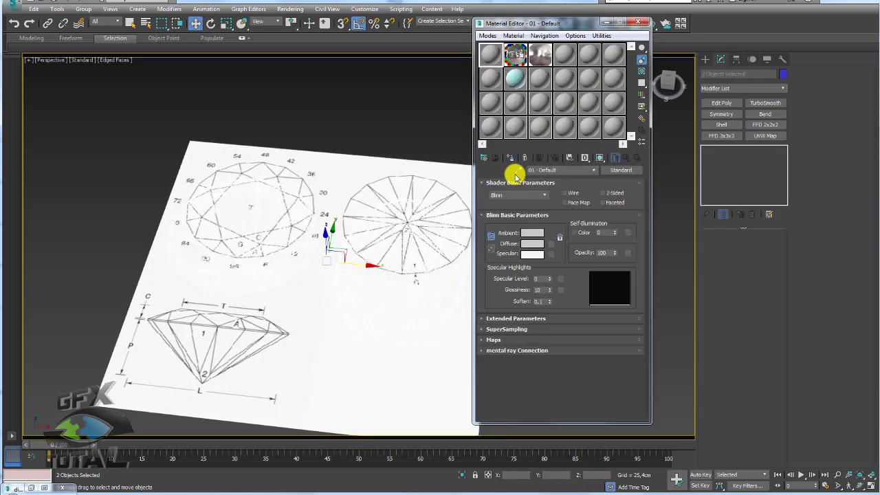
click(509, 158)
alt+middle_drag(379, 226, 377, 162)
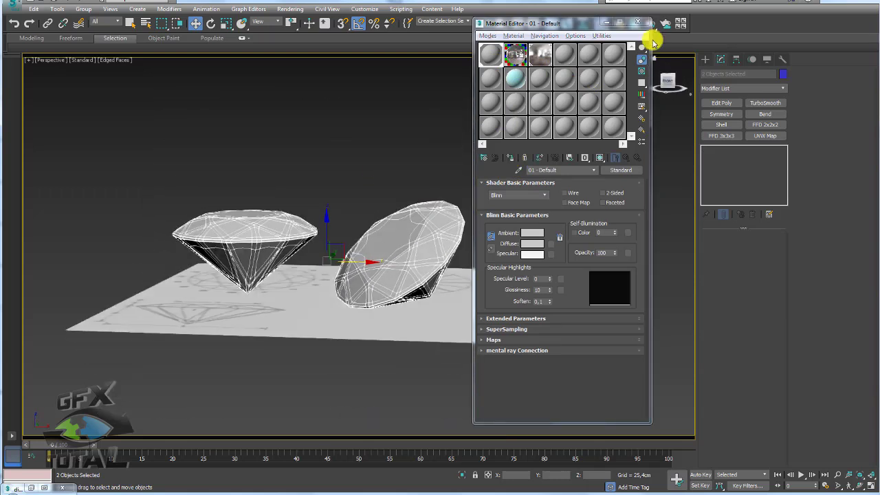
click(642, 26)
Step: Rotate the tilted diamond slightly around its own axis in the front view, using the Local coordinate system
mouse_move(505, 188)
alt+middle_down()
mouse_move(402, 243)
mouse_move(388, 271)
mouse_move(414, 262)
mouse_move(417, 277)
alt+middle_up()
click(401, 248)
key(f)
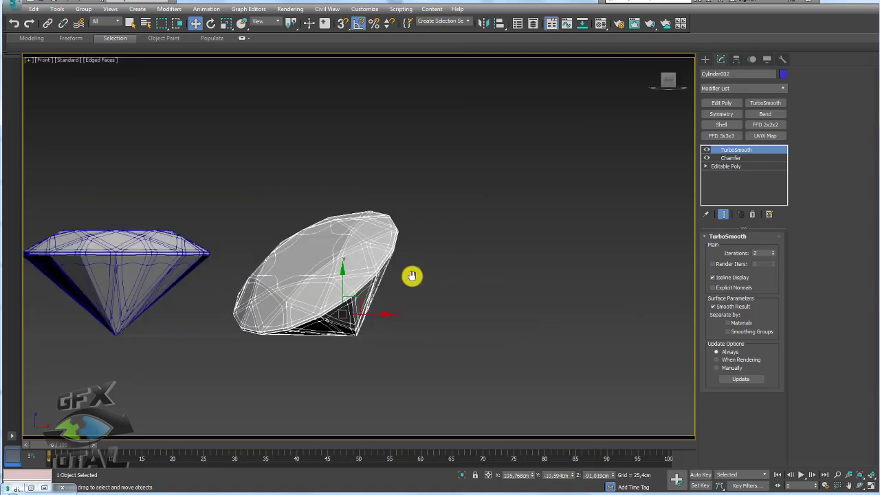
key(z)
click(216, 26)
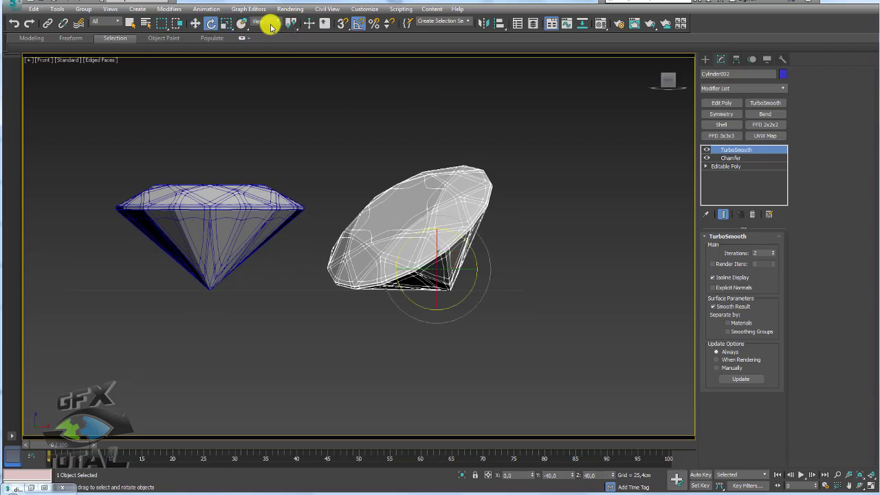
click(266, 22)
click(261, 56)
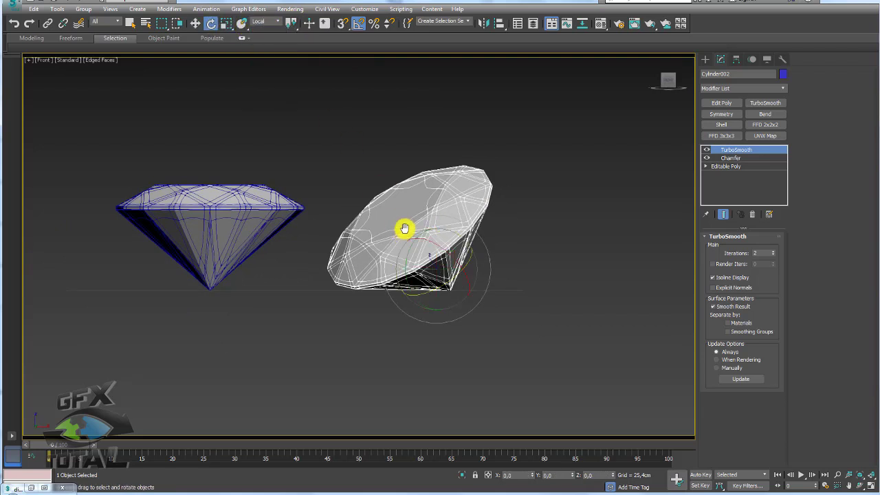
scroll(412, 254, up, 2)
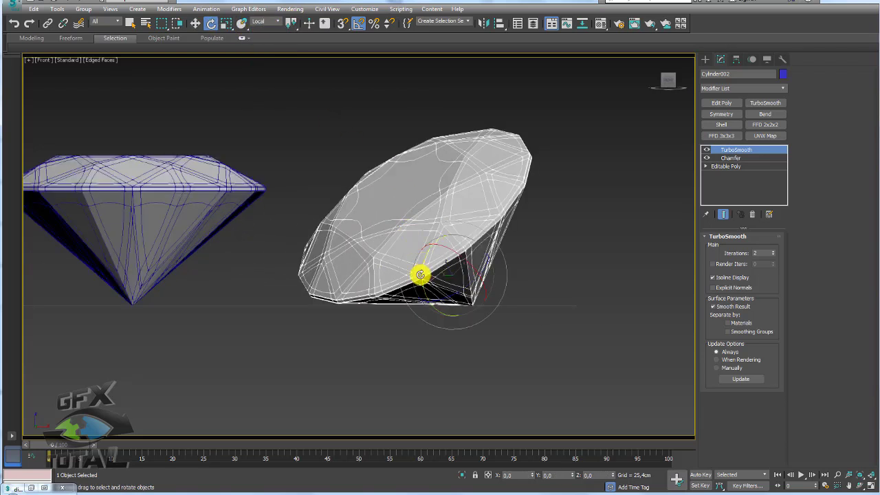
drag(423, 273, 421, 274)
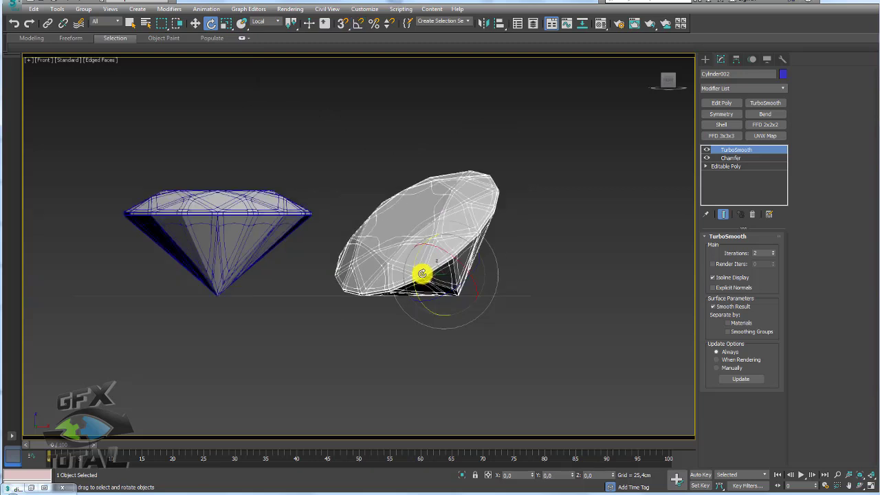
Step: Turn the tilted diamond about the vertical axis in the perspective view, using the View coordinate system
key(p)
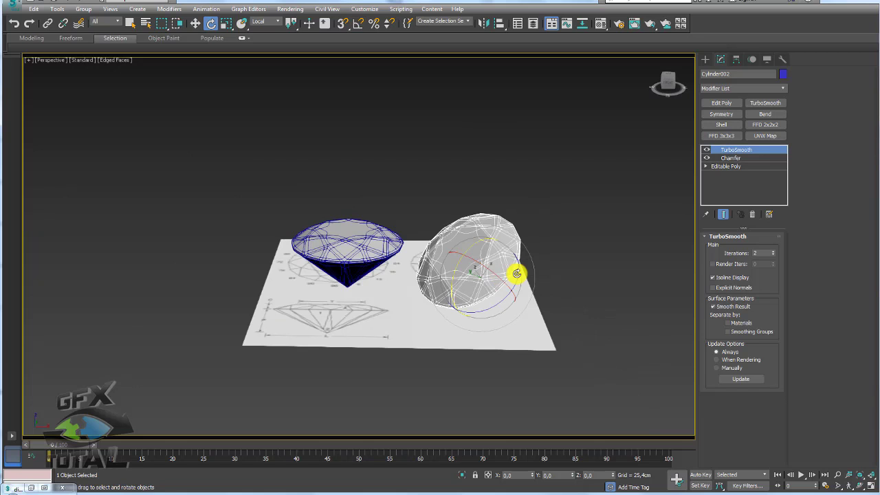
alt+middle_drag(516, 274, 521, 283)
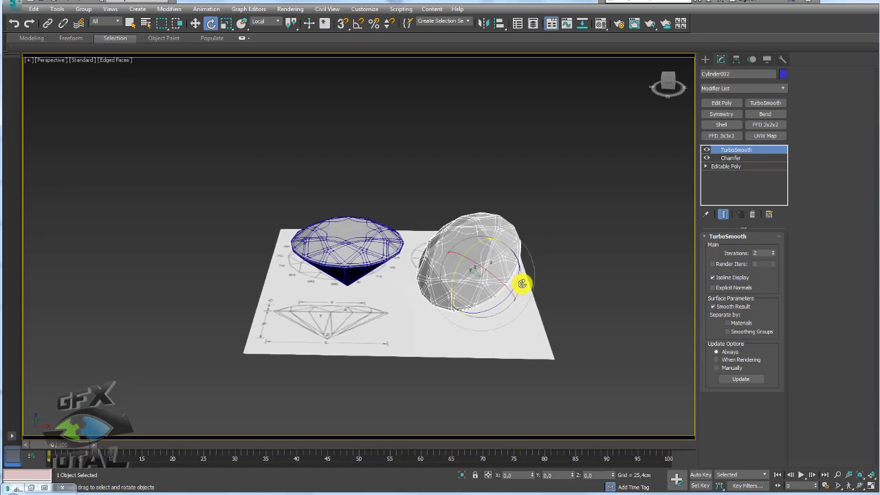
click(259, 26)
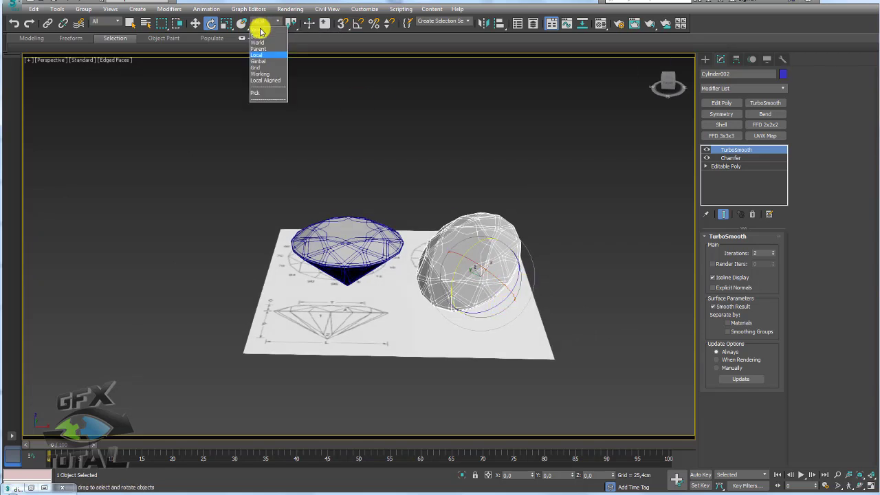
click(265, 32)
drag(471, 292, 419, 286)
Step: Frame both diamonds closely from above in the perspective view as the render composition
scroll(426, 295, up, 3)
alt+middle_drag(439, 309, 432, 245)
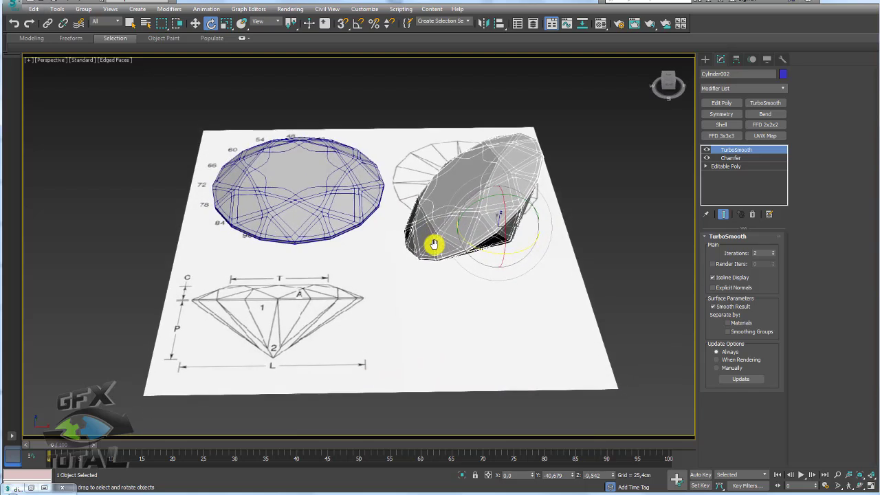
scroll(448, 251, up, 4)
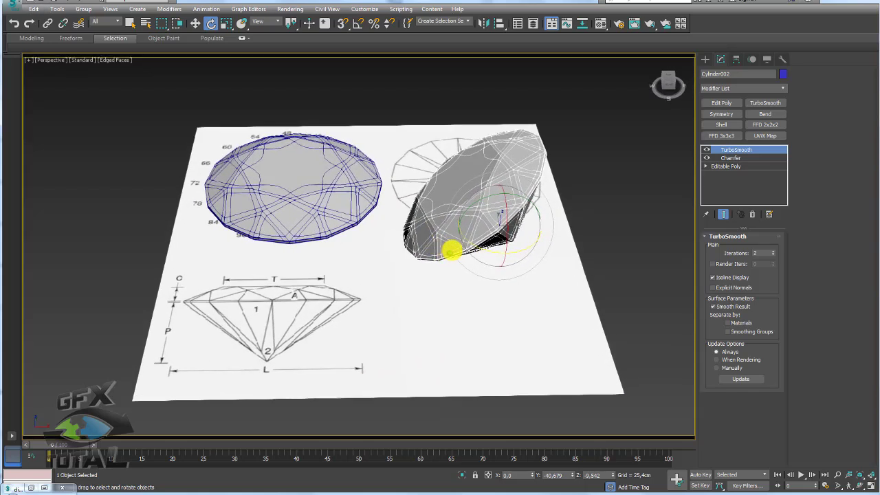
scroll(445, 231, down, 1)
scroll(498, 281, up, 2)
scroll(498, 281, down, 3)
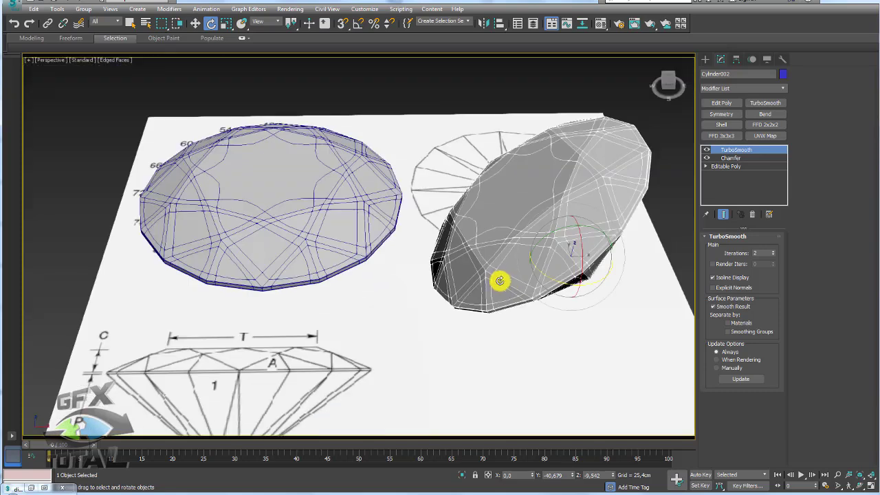
scroll(473, 293, down, 1)
click(648, 22)
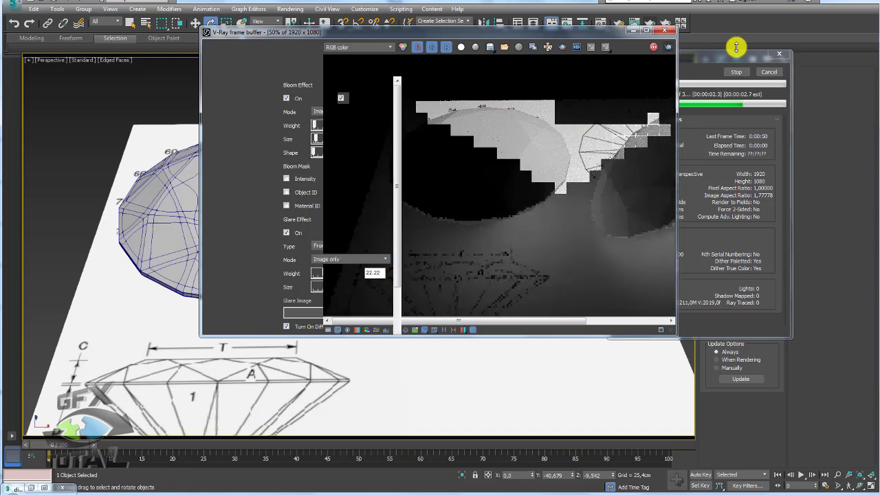
click(769, 71)
click(664, 30)
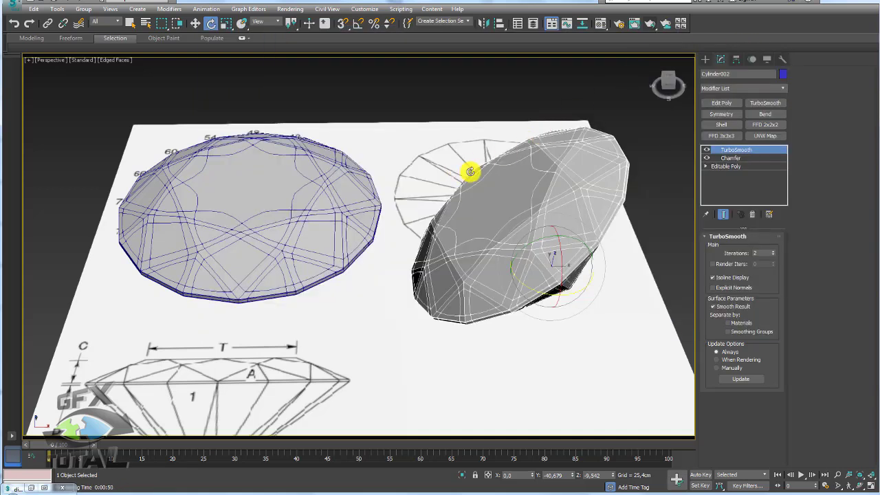
Step: Assign the diamante material to both selected diamonds
alt+middle_drag(470, 171, 464, 173)
middle_drag(360, 181, 379, 188)
ctrl+click(333, 200)
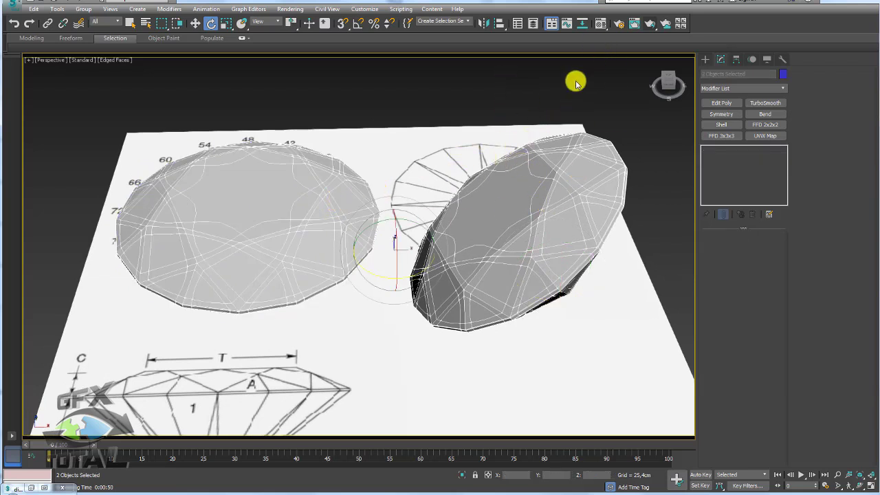
click(600, 22)
drag(520, 58, 255, 187)
click(424, 266)
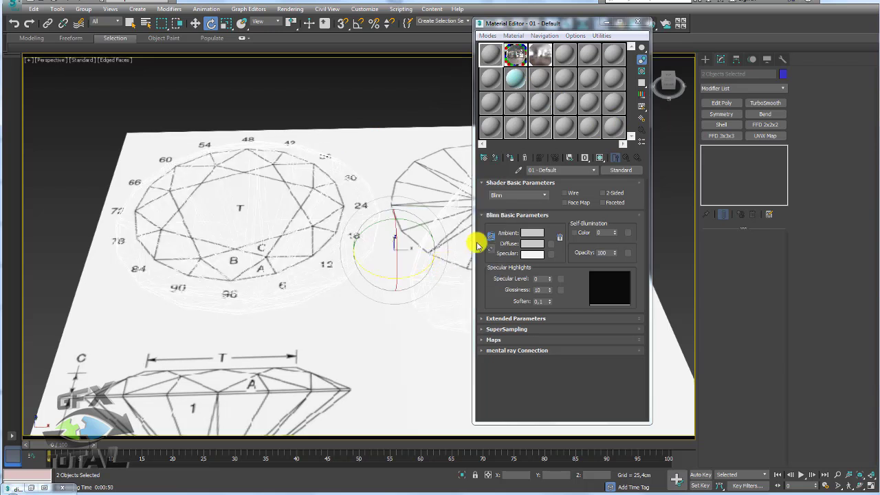
Step: Enable the Abbe number at 10.0 in the diamante material's refraction settings
click(517, 79)
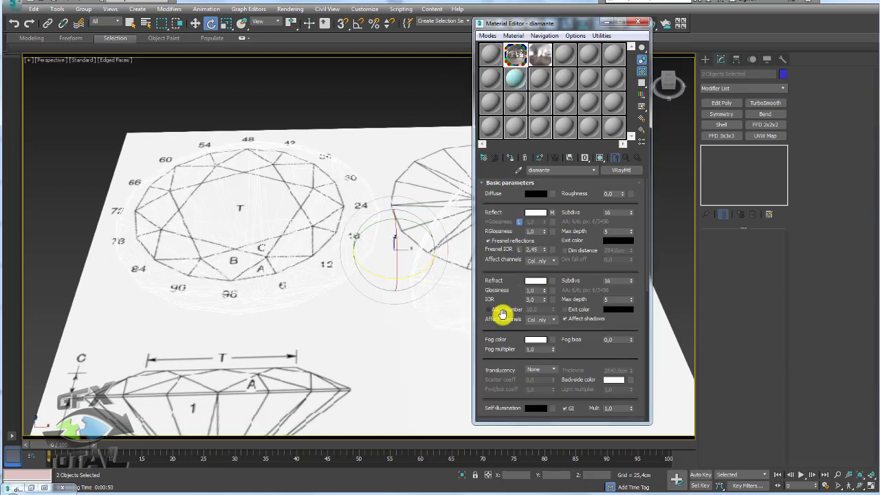
click(500, 311)
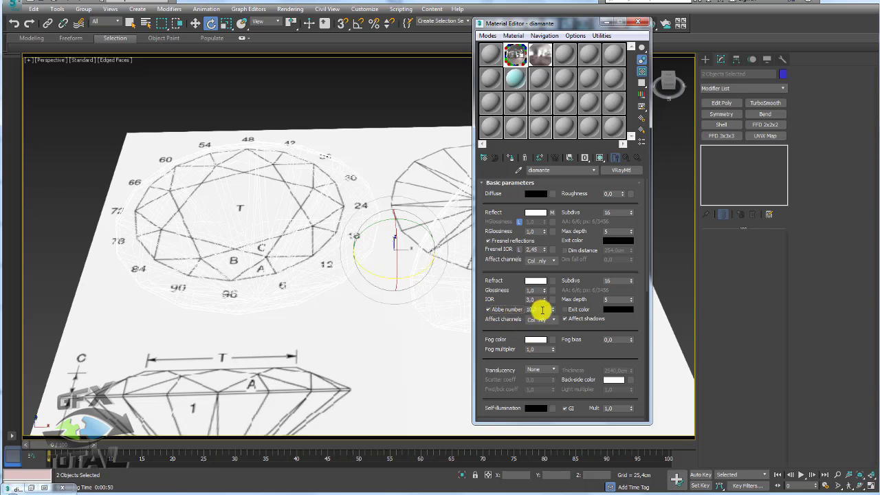
drag(534, 309, 518, 308)
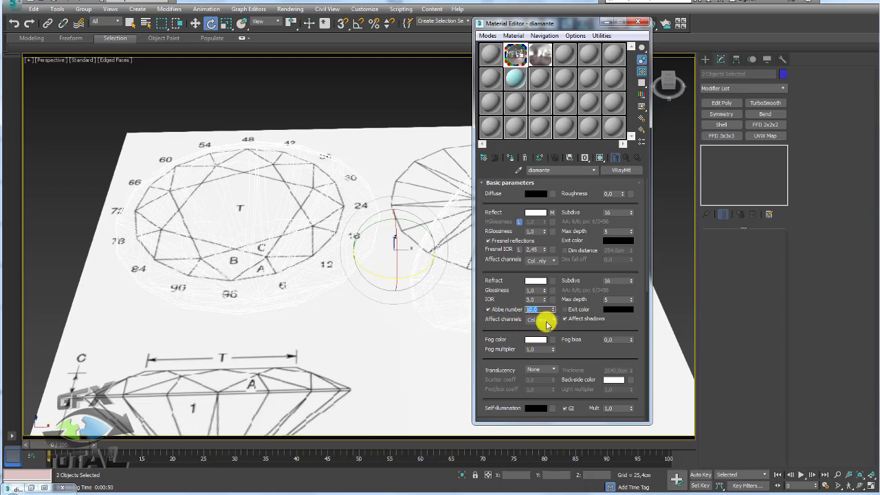
click(642, 23)
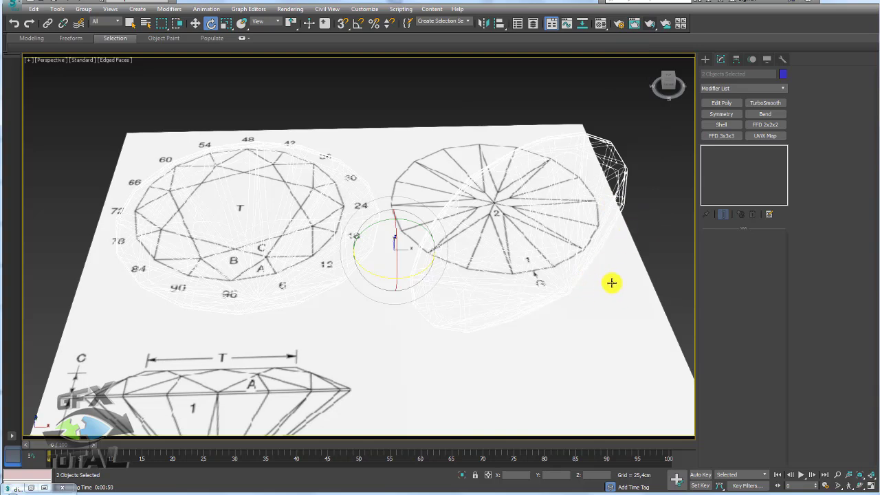
Step: Move the tilted diamond about 9 cm along the X axis toward the upright one
click(561, 272)
key(w)
drag(583, 272, 570, 271)
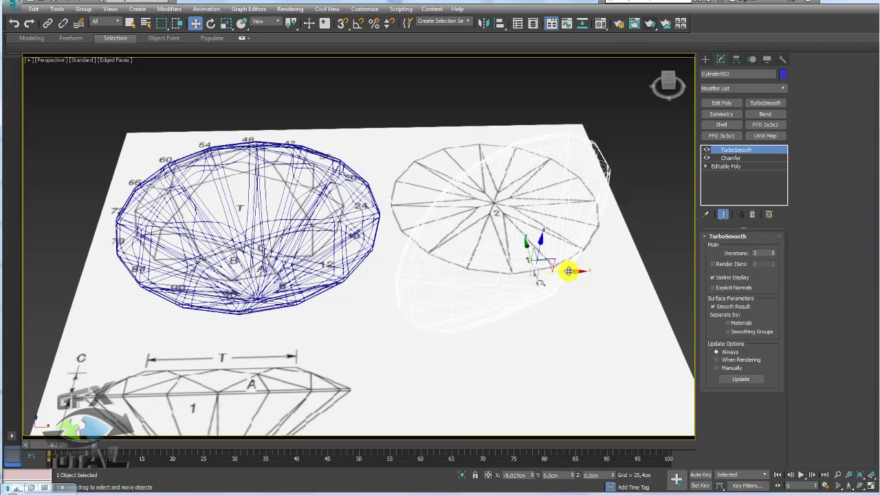
Step: Render the perspective view of both diamonds and turn off the Bloom effect in the finished image
middle_drag(577, 112, 595, 115)
key(shift+q)
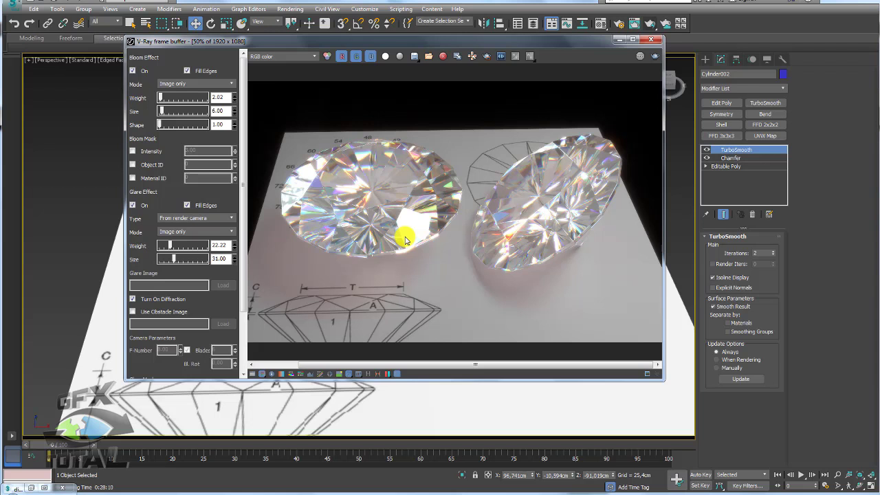
click(133, 71)
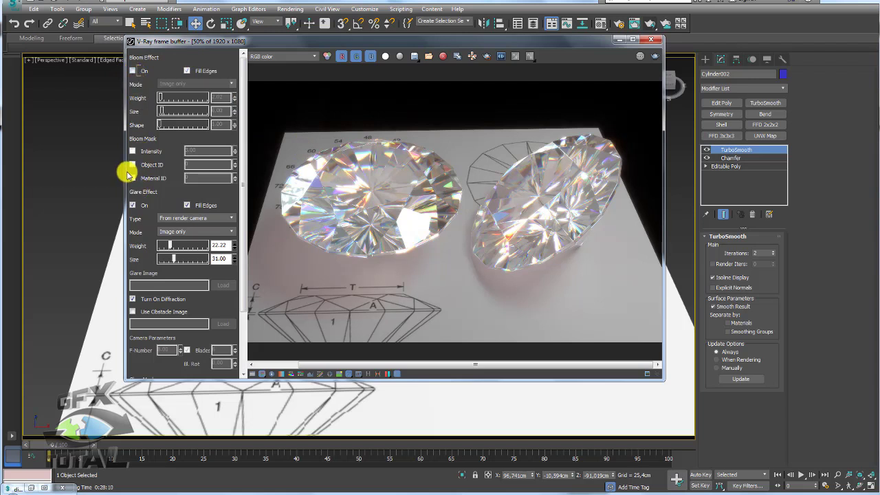
Step: Start saving the rendered image and create and enter a new folder named Render in the project folder
click(415, 60)
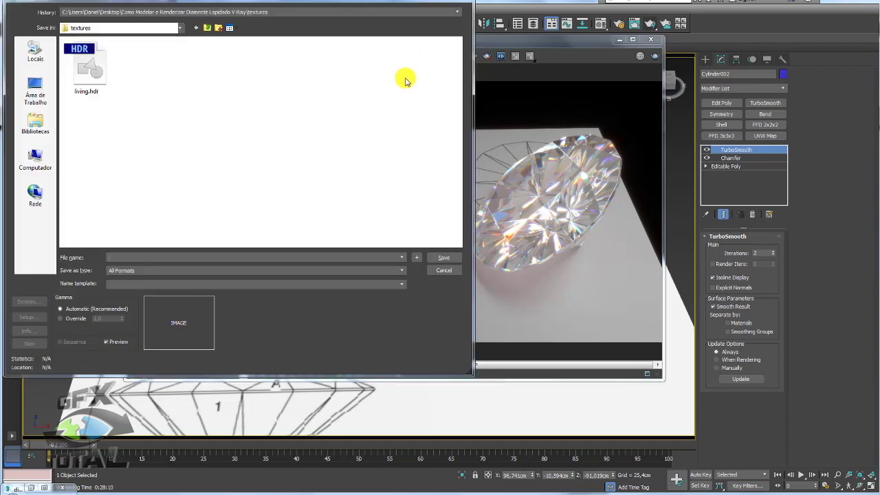
click(207, 28)
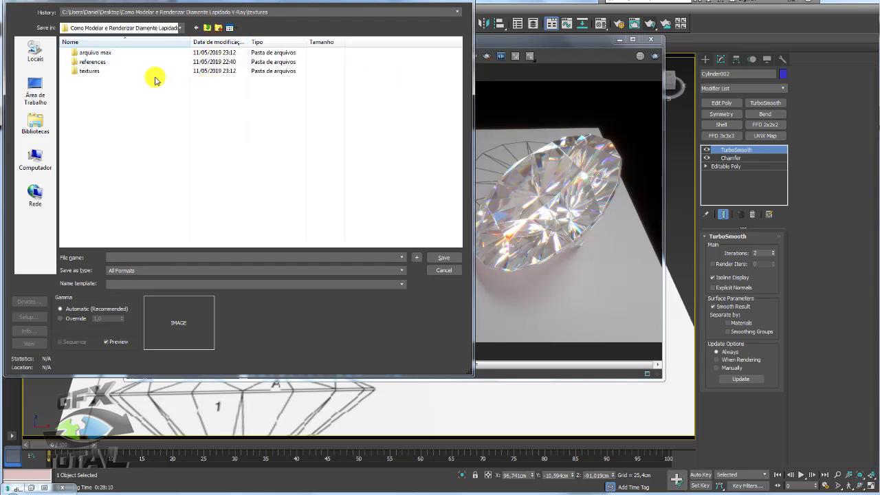
click(219, 28)
text(Render)
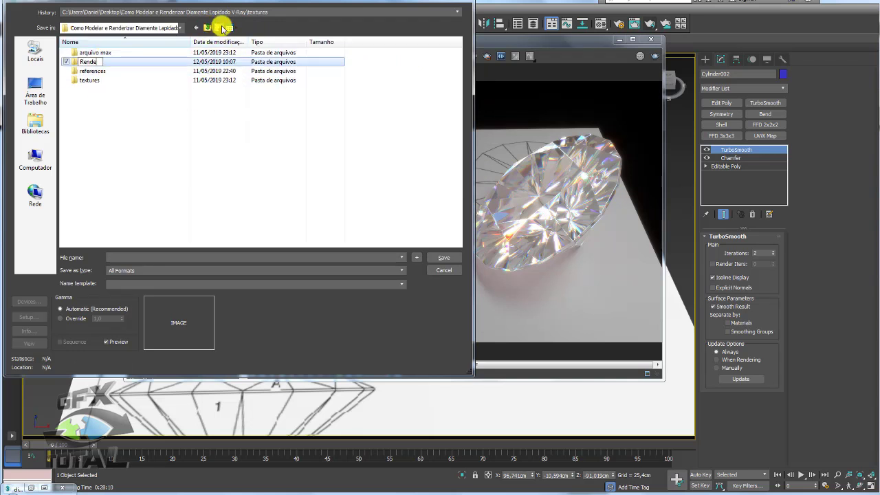
key(Return)
key(Return)
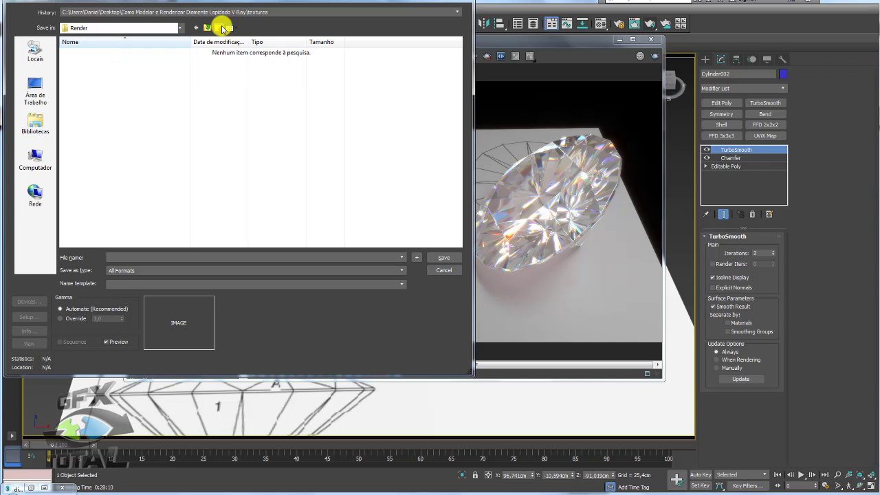
Step: Save the render as a JPEG file named Diamante at quality 100, and close the frame buffer
click(132, 258)
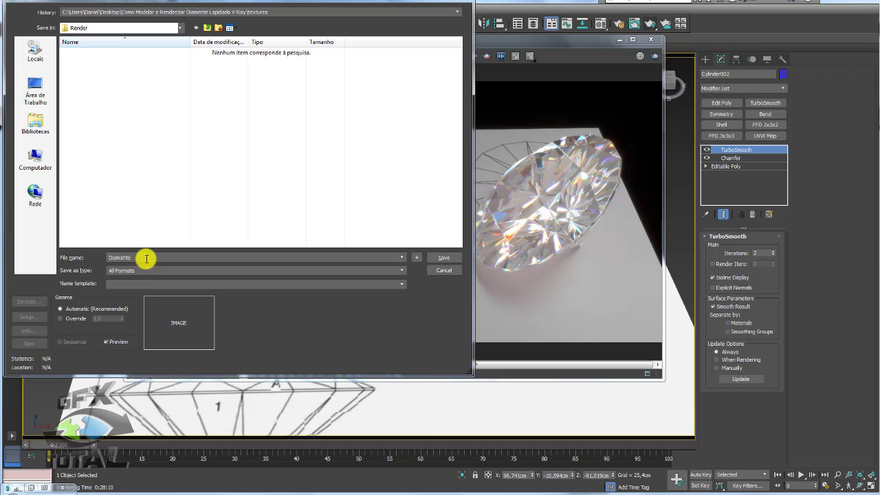
key(Tab)
key(alt+Down)
key(Down)
key(Down)
key(Down)
key(Down)
key(Return)
key(Return)
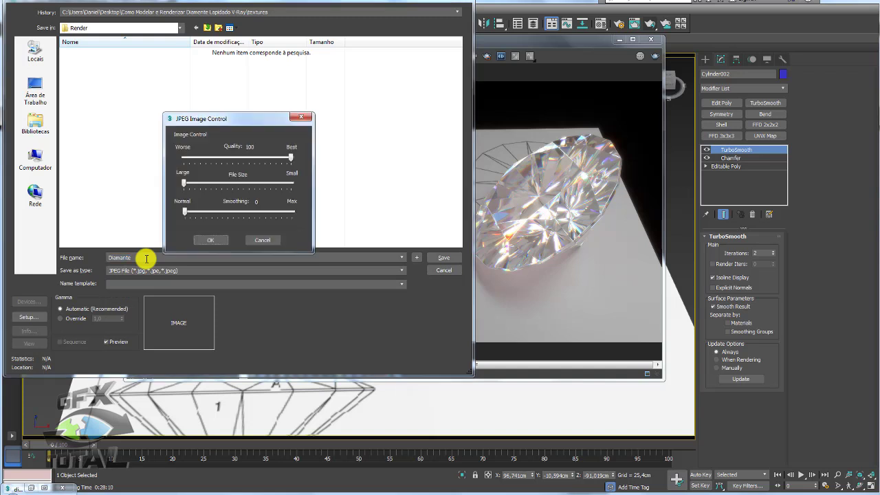
key(Return)
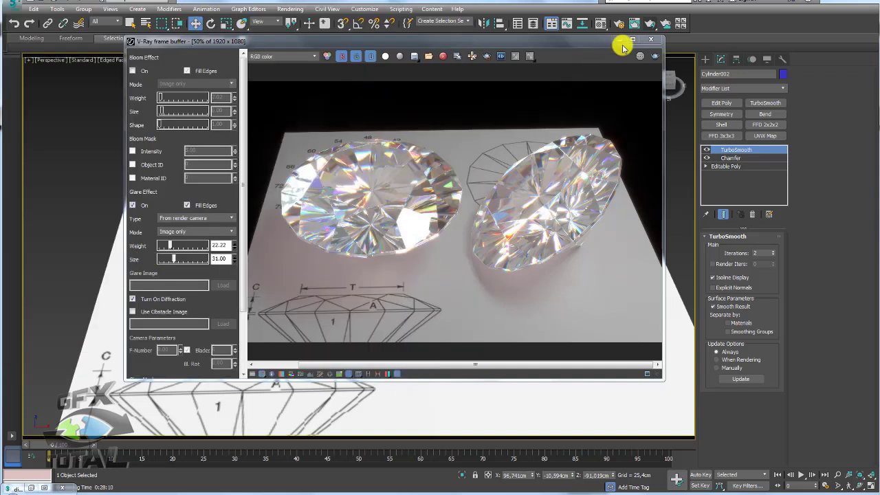
click(658, 40)
Step: Disable the Abbe number in the diamante material's refraction settings
click(599, 24)
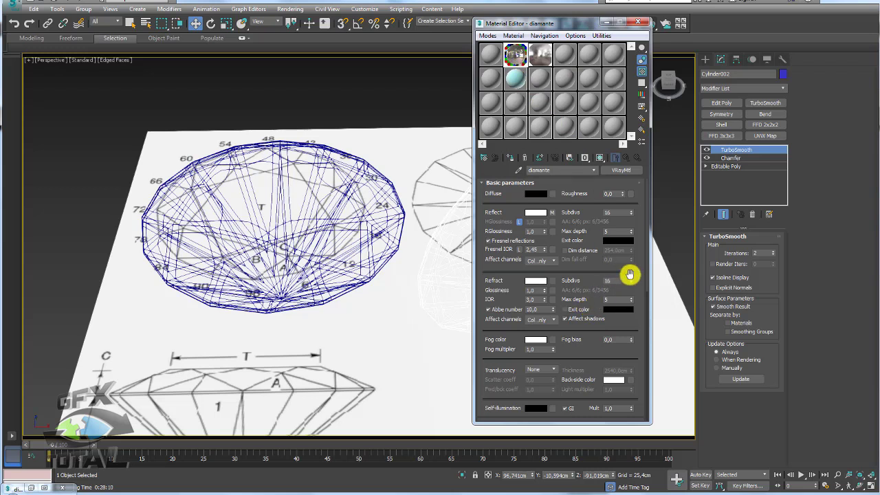
drag(640, 268, 640, 290)
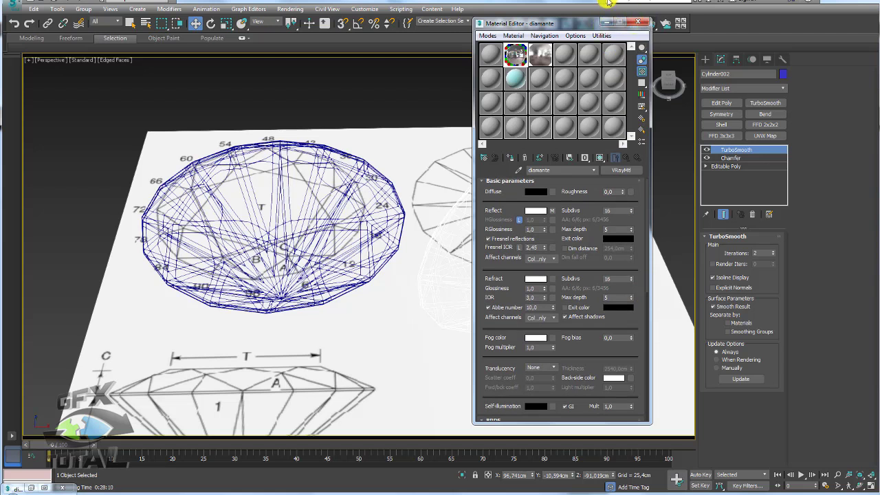
click(488, 307)
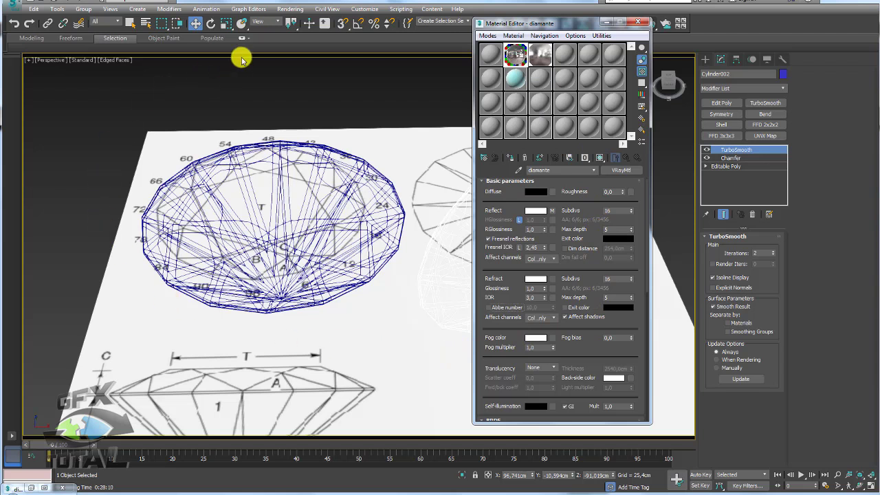
Step: Set the diamante material's refraction colour to pure red (255, 0, 0) and check it in an enlarged material preview
click(537, 279)
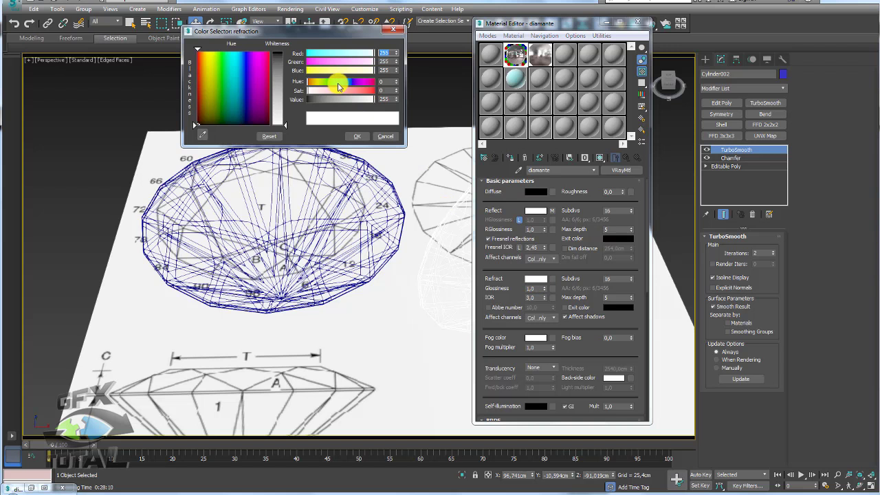
drag(342, 83, 369, 85)
click(371, 90)
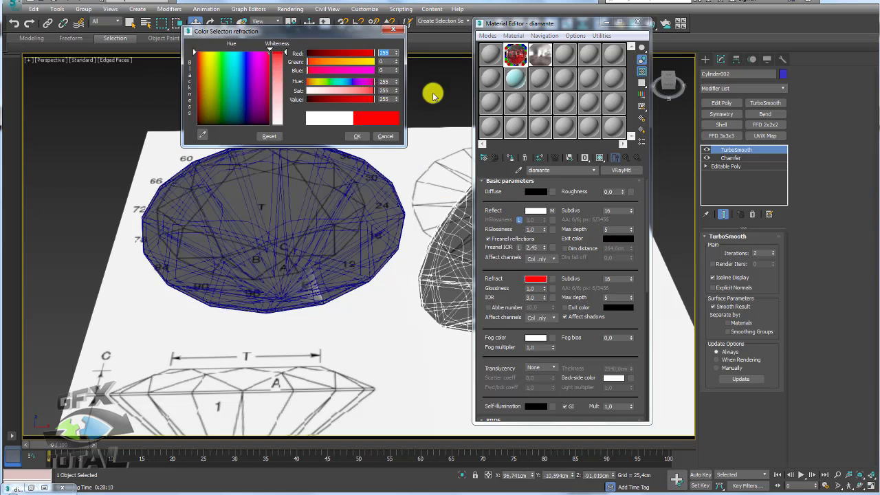
double_click(515, 55)
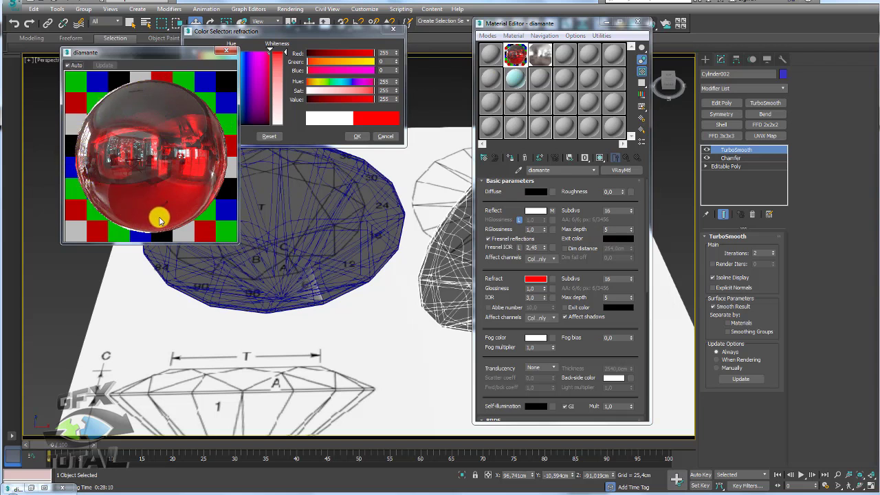
click(226, 51)
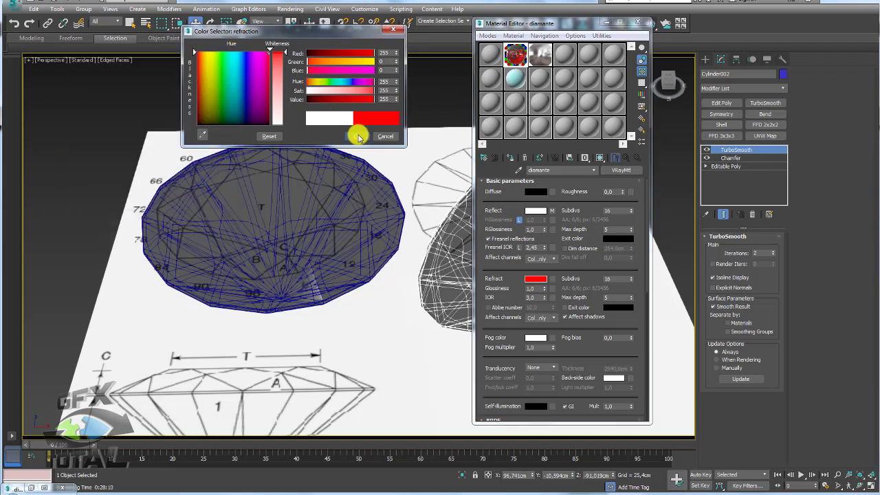
click(357, 136)
Step: Change the front colour of the diamante reflection's Falloff map to a light red and render the perspective view
click(551, 210)
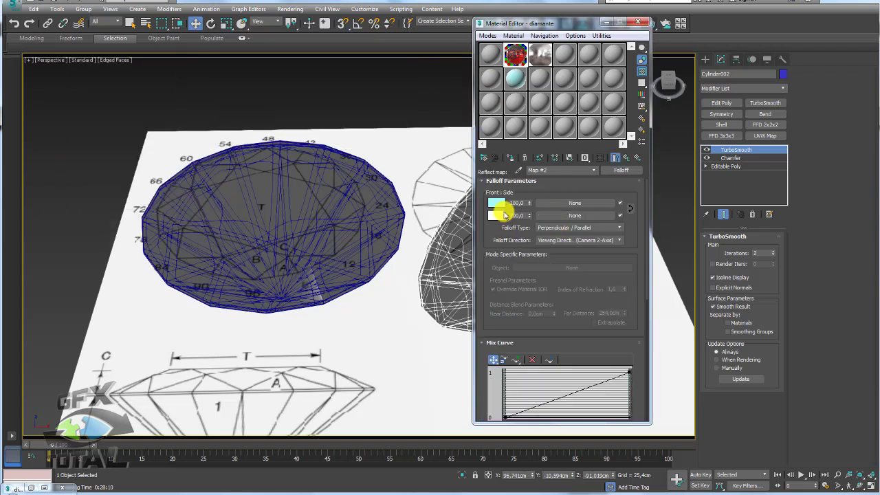
click(498, 205)
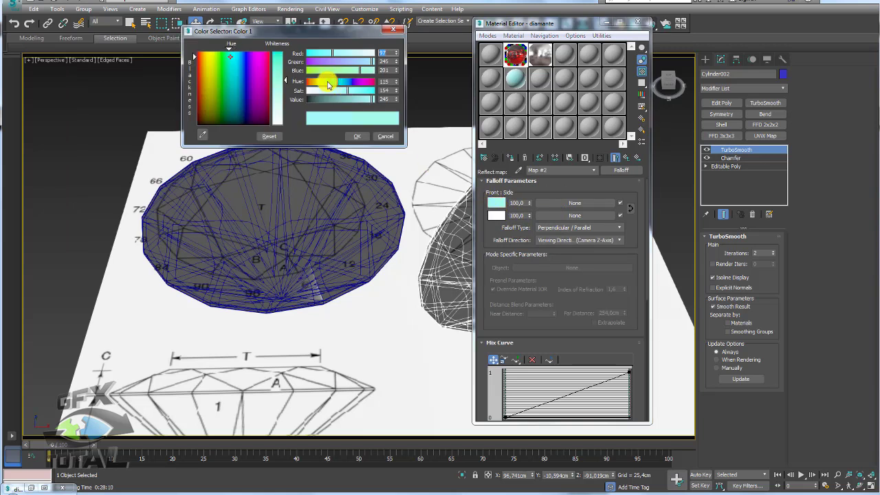
drag(322, 80, 371, 90)
click(357, 135)
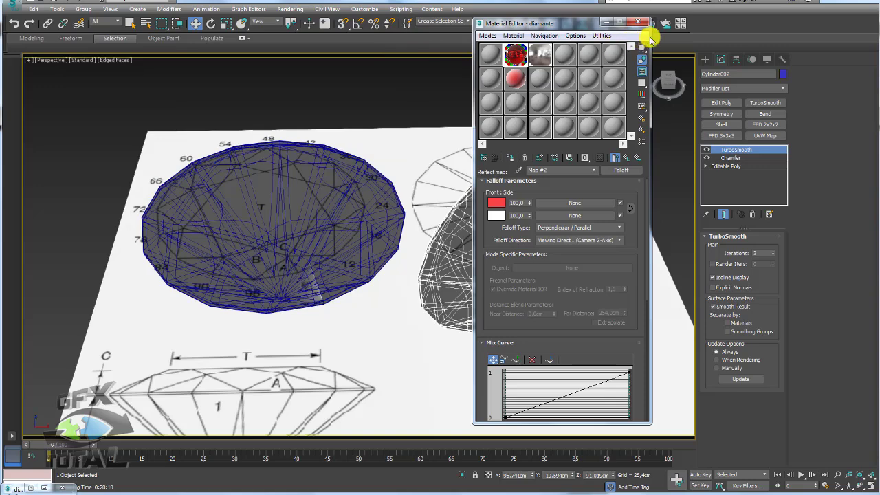
drag(628, 27, 598, 24)
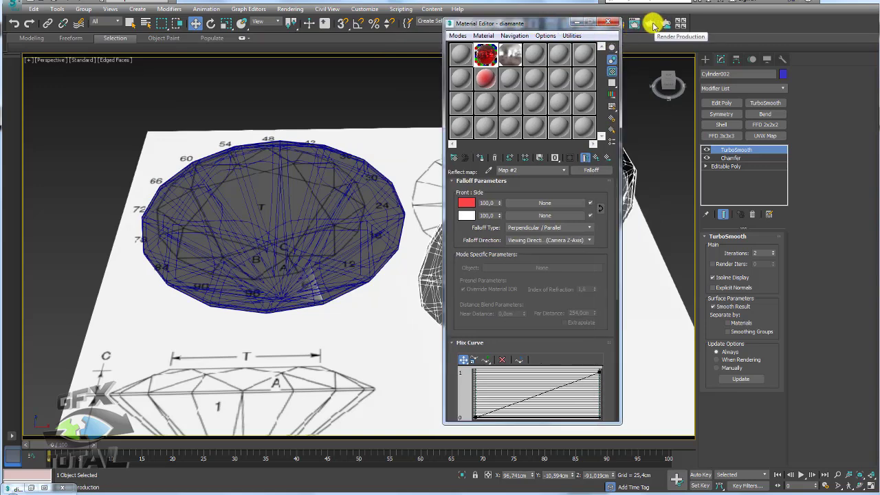
click(652, 26)
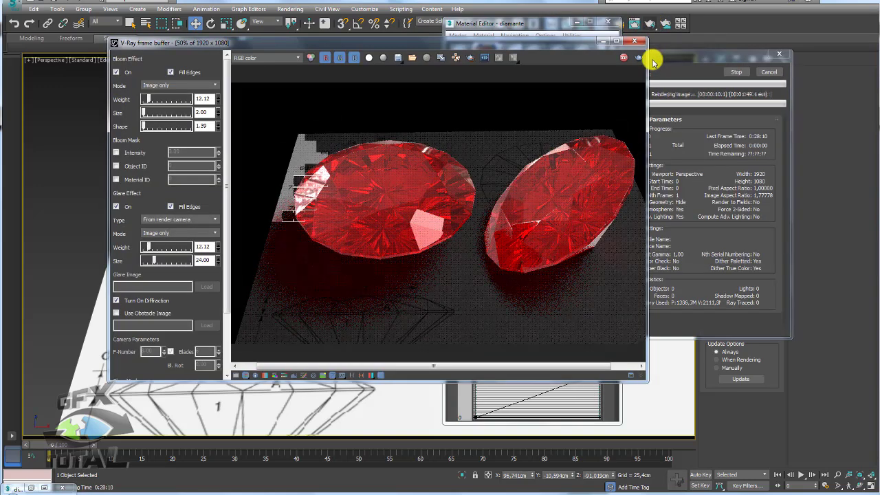